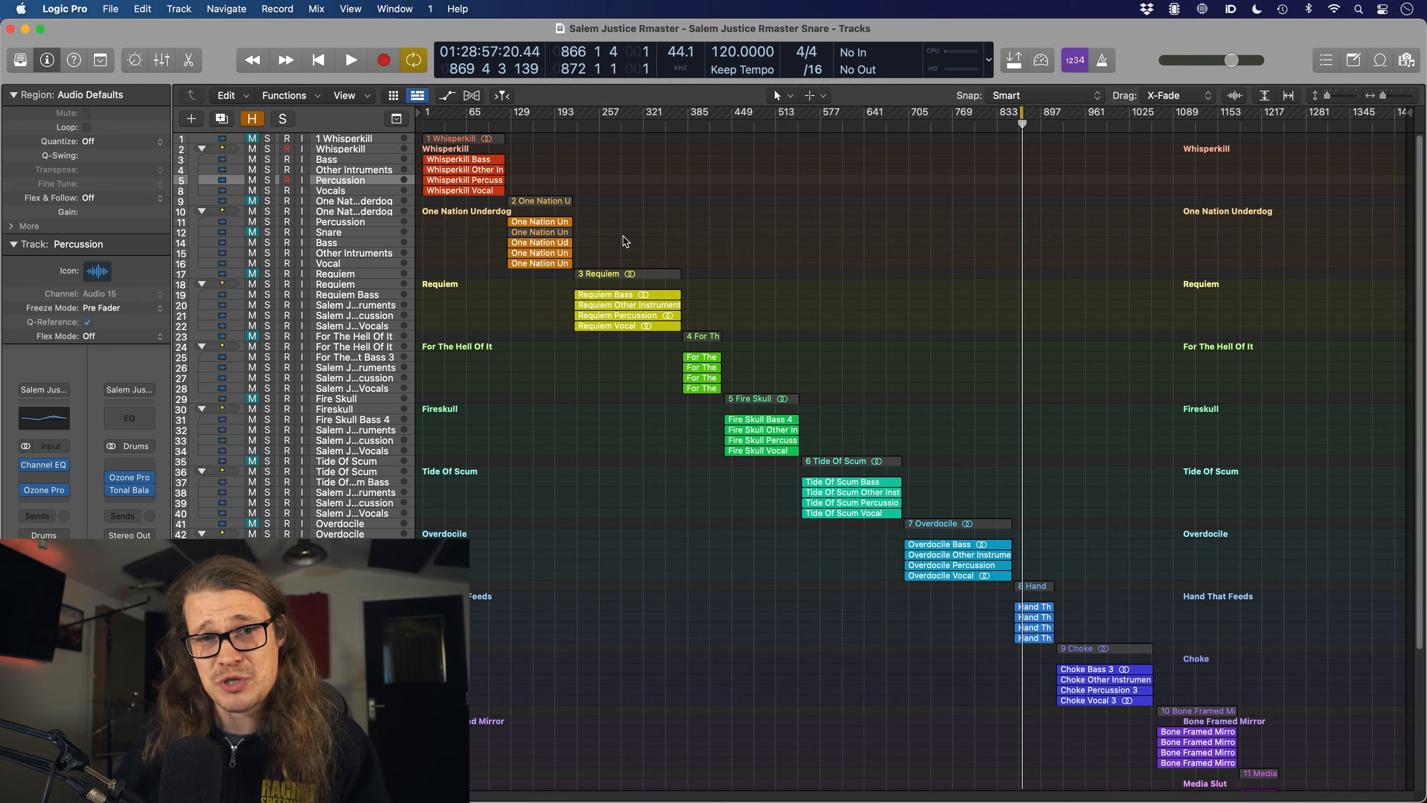
- Look through the album arrangement, examining each song's stems and muted original master down to Hand That Feeds and beyond
left_click(631, 123)
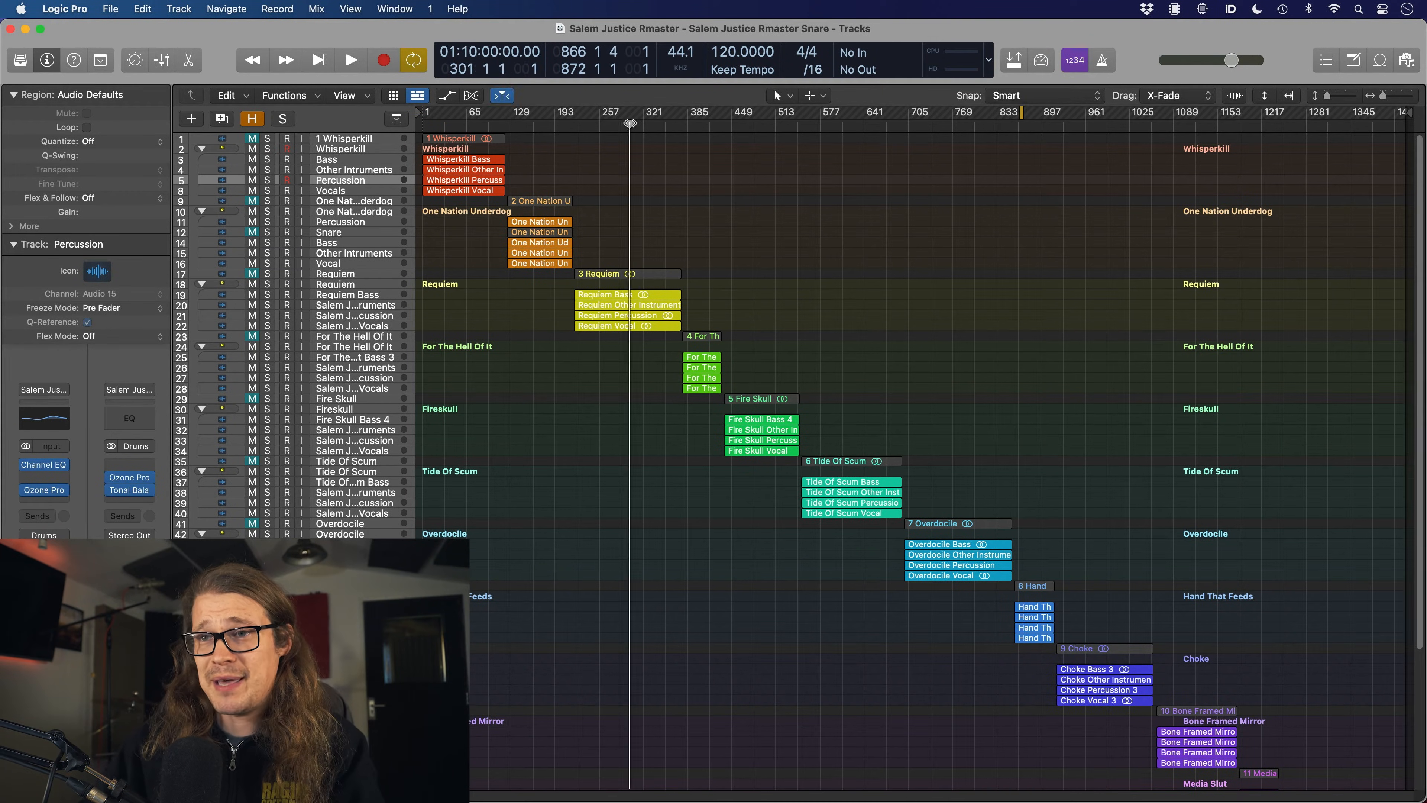
key("super+Down")
key("super+Down")
key("super+Down")
key("super+Down")
key("super+Down")
key("super+Down")
key("super+Right")
key("super+Right")
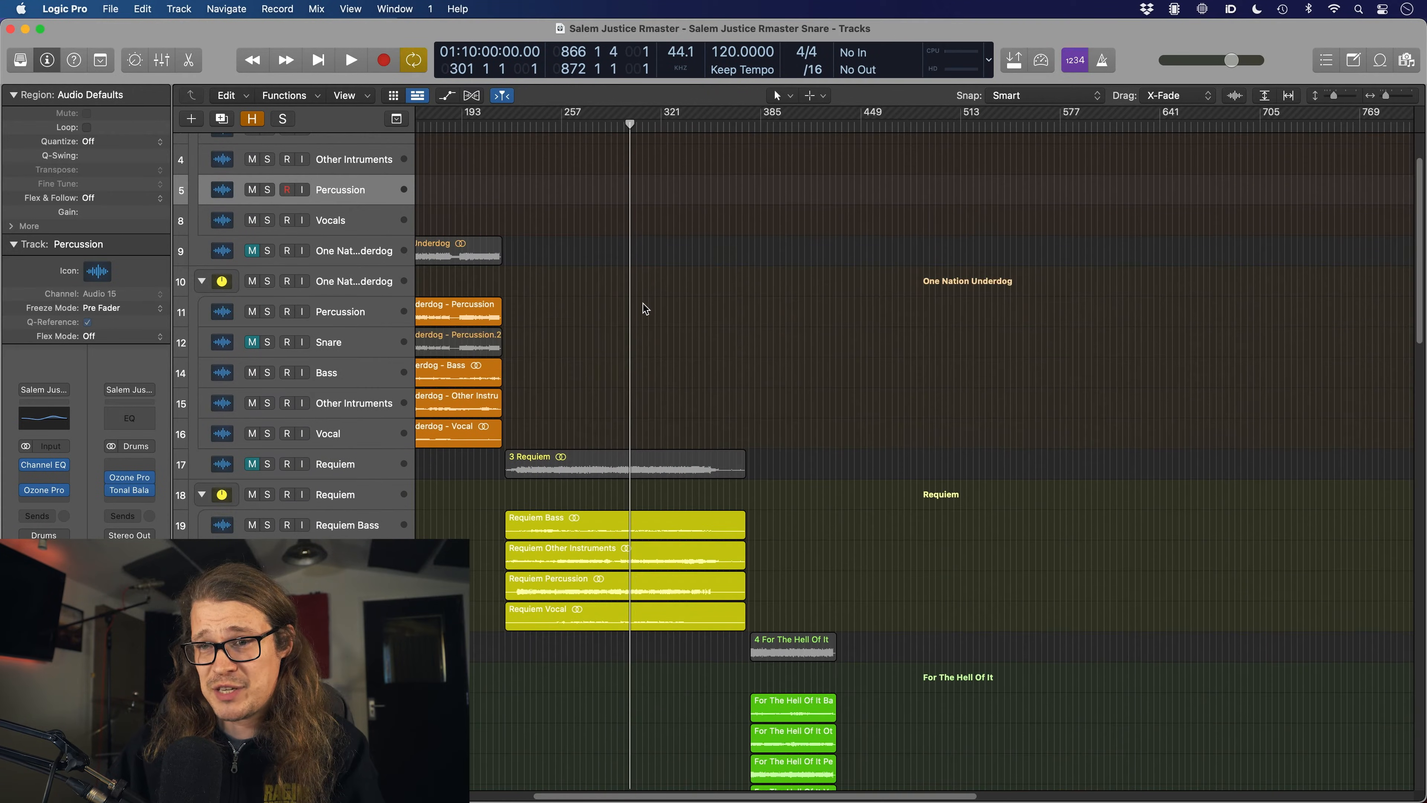
scroll(642, 304, "down", 3)
scroll(643, 309, "down", 2)
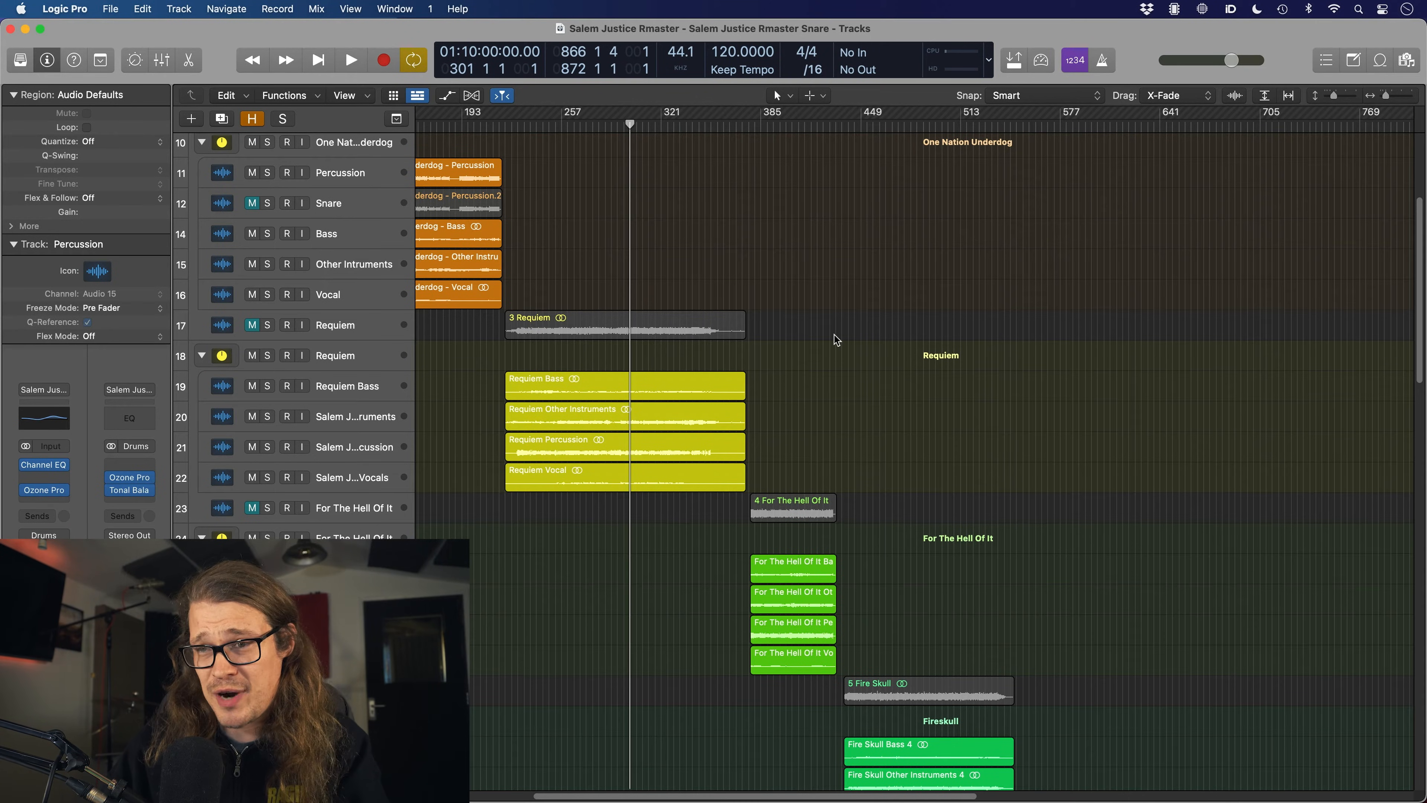
scroll(836, 340, "down", 15)
scroll(836, 340, "right", 5)
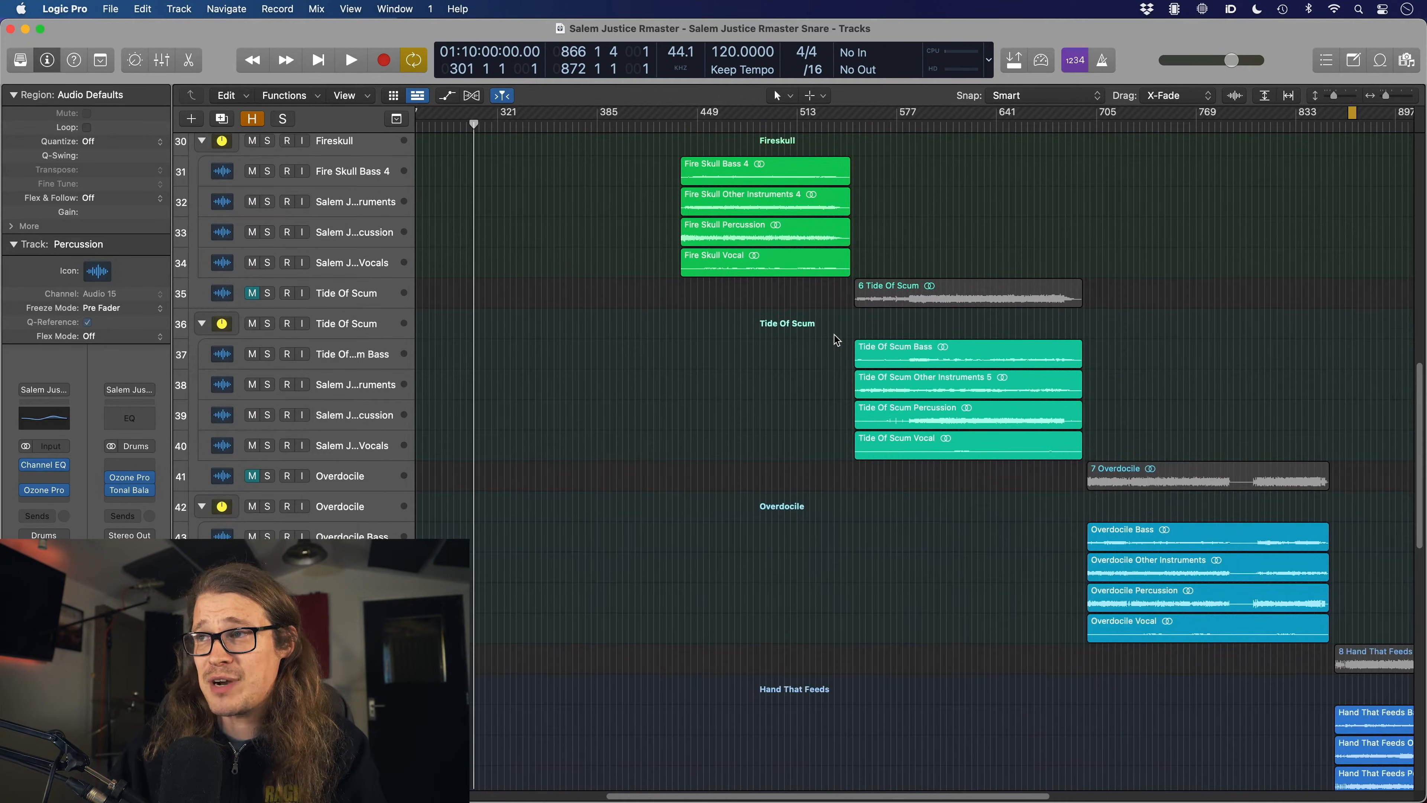
scroll(836, 339, "right", 10)
scroll(837, 340, "down", 4)
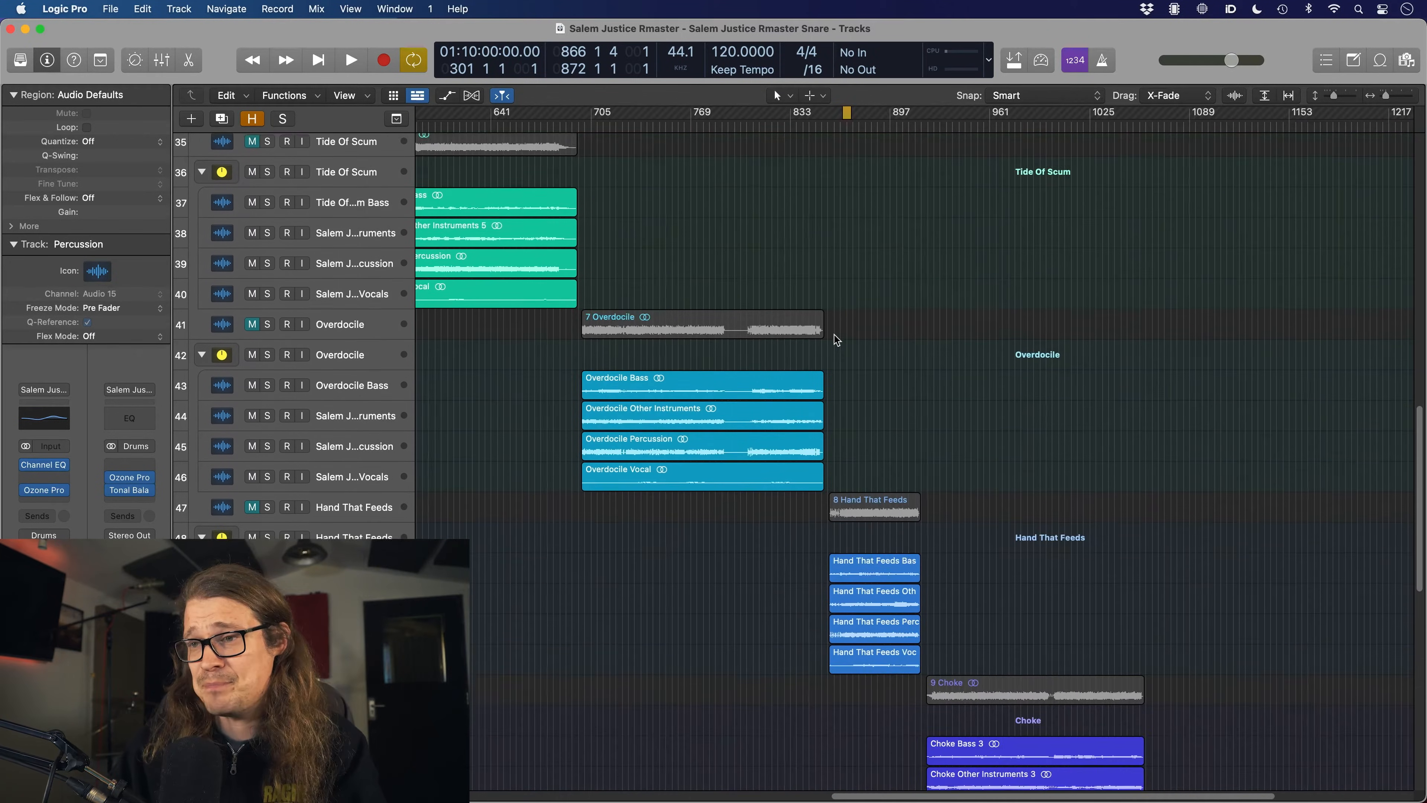
scroll(837, 340, "down", 8)
key("super+Right")
scroll(837, 340, "down", 11)
scroll(837, 340, "up", 2)
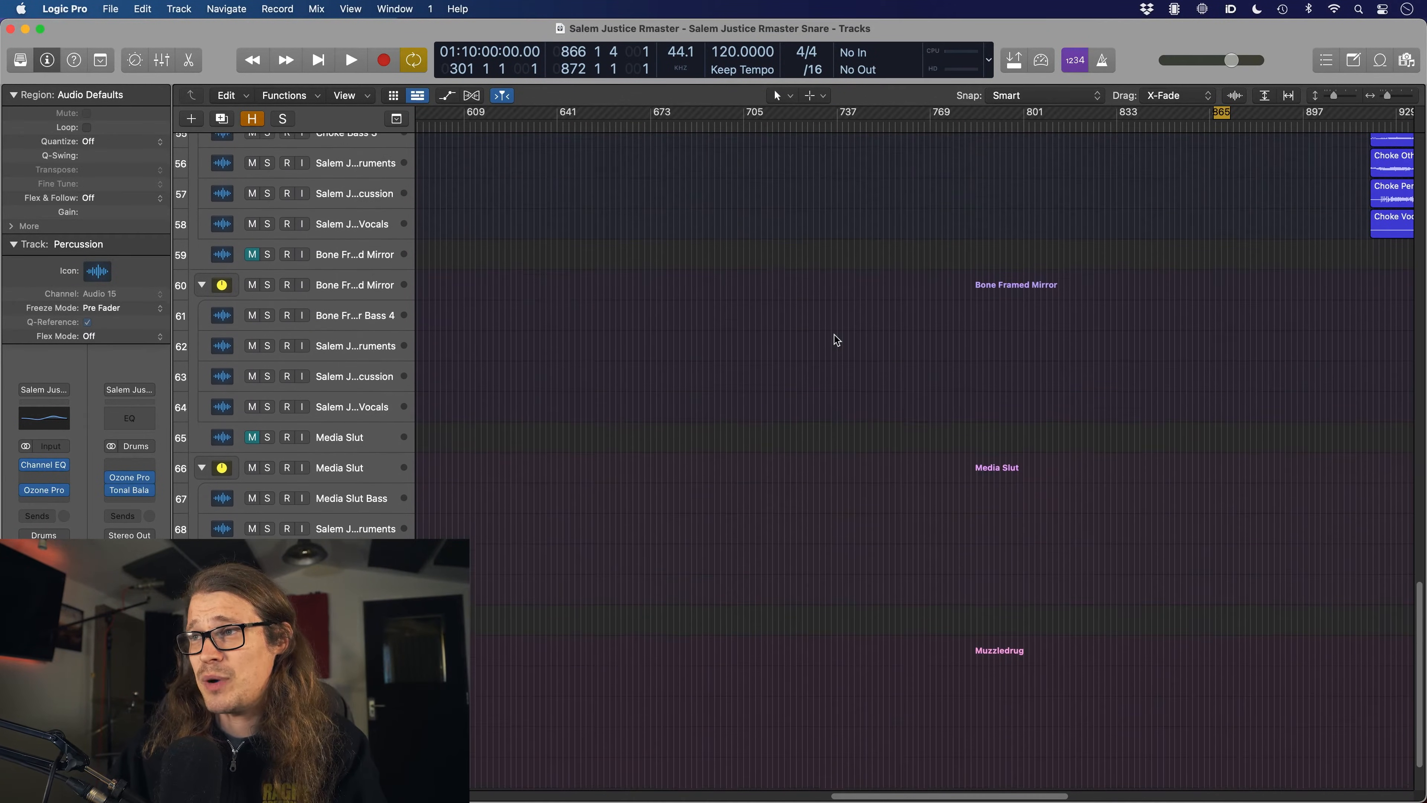
scroll(836, 339, "up", 5)
scroll(837, 339, "right", 6)
- With cycle off, play Hand That Feeds from bar 867, toggling solo on the original master to compare it with the remastered stems
left_click(636, 126)
left_click(268, 183)
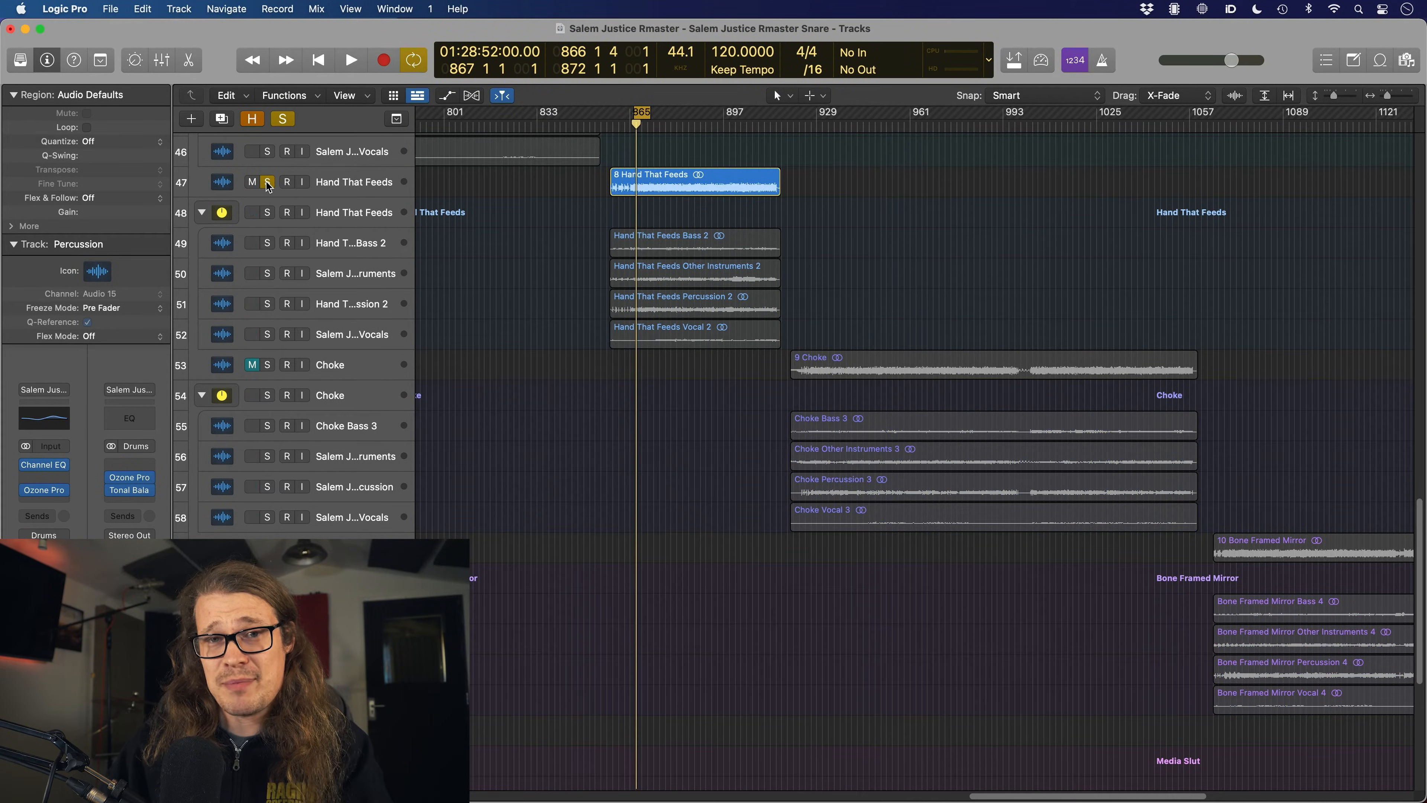
key("c")
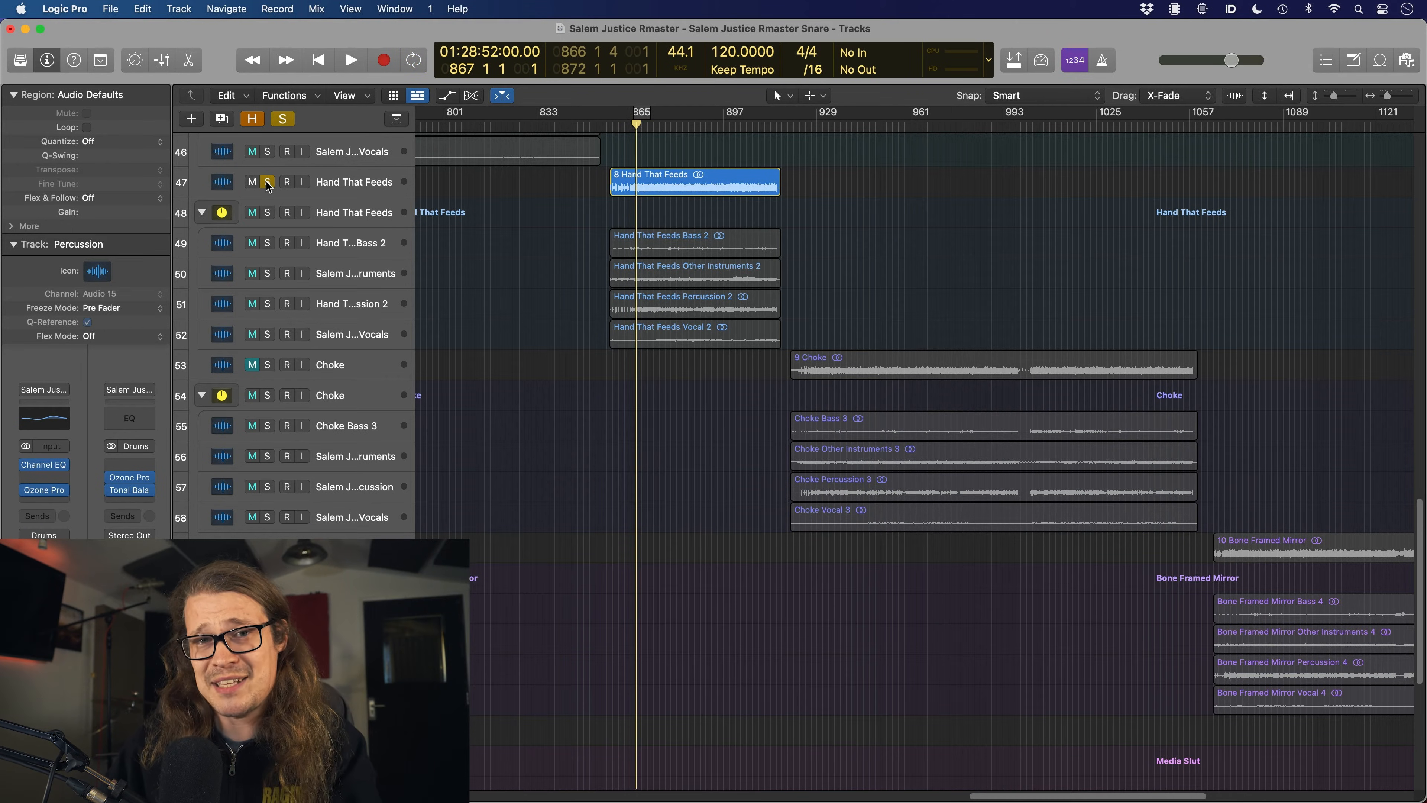
key("space")
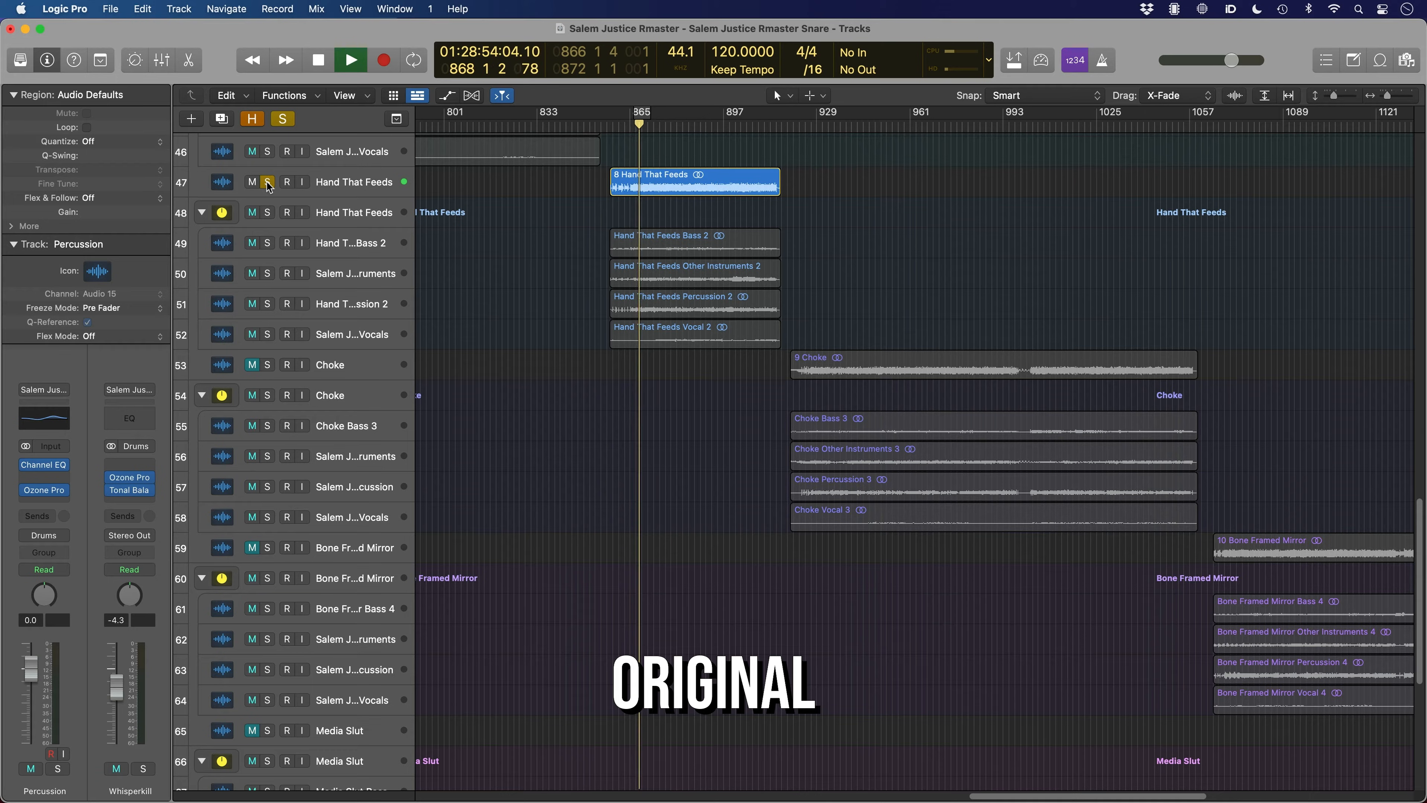
left_click(268, 183)
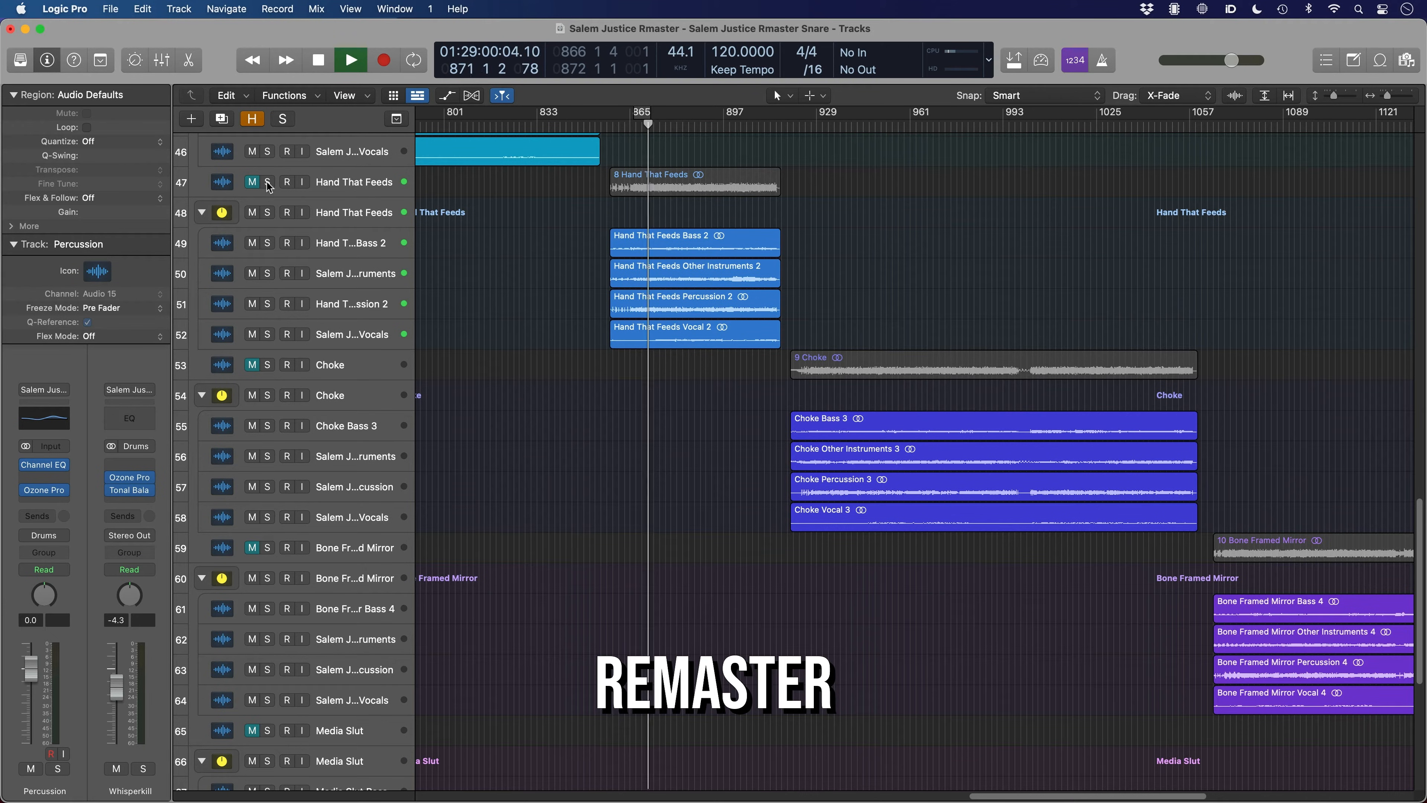
left_click(267, 183)
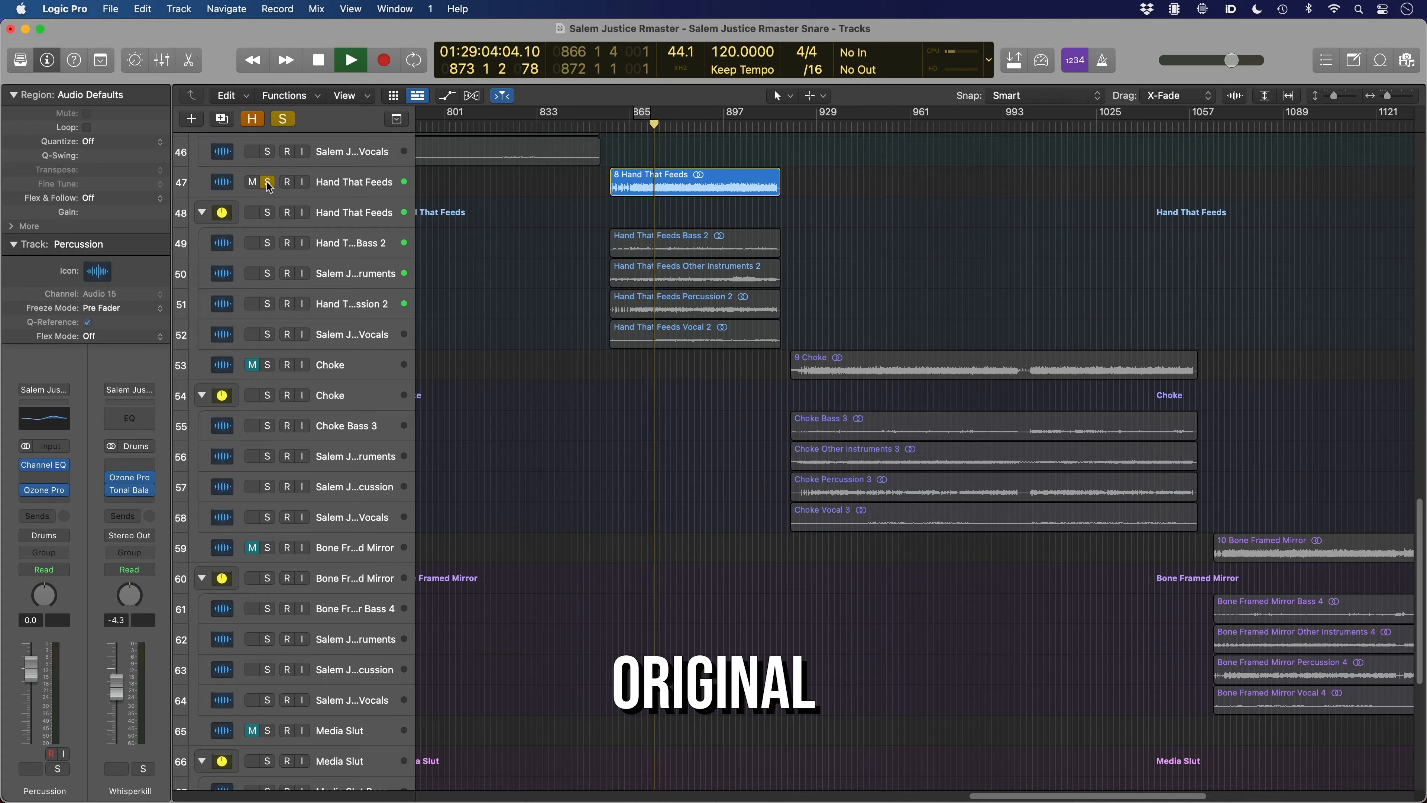
left_click(268, 183)
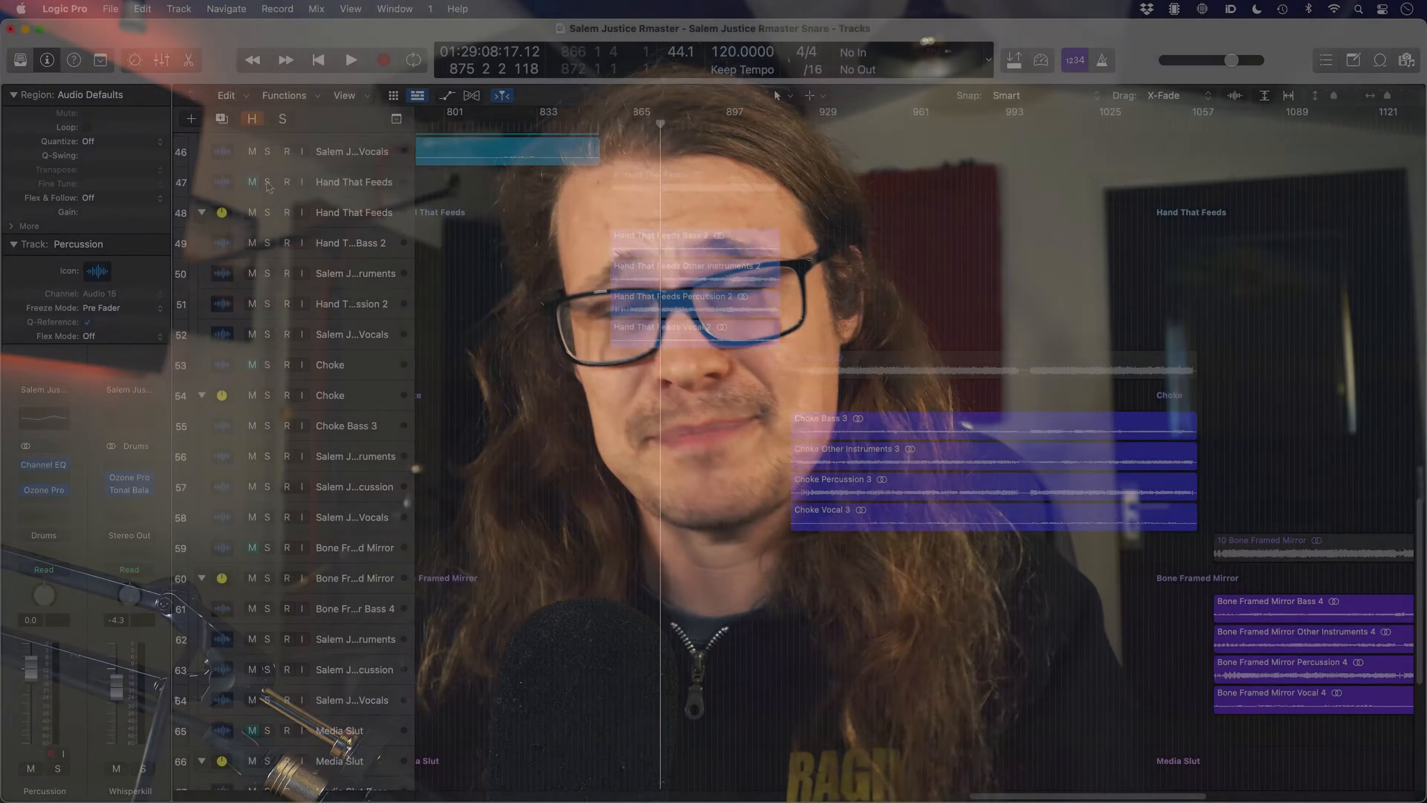
key("space")
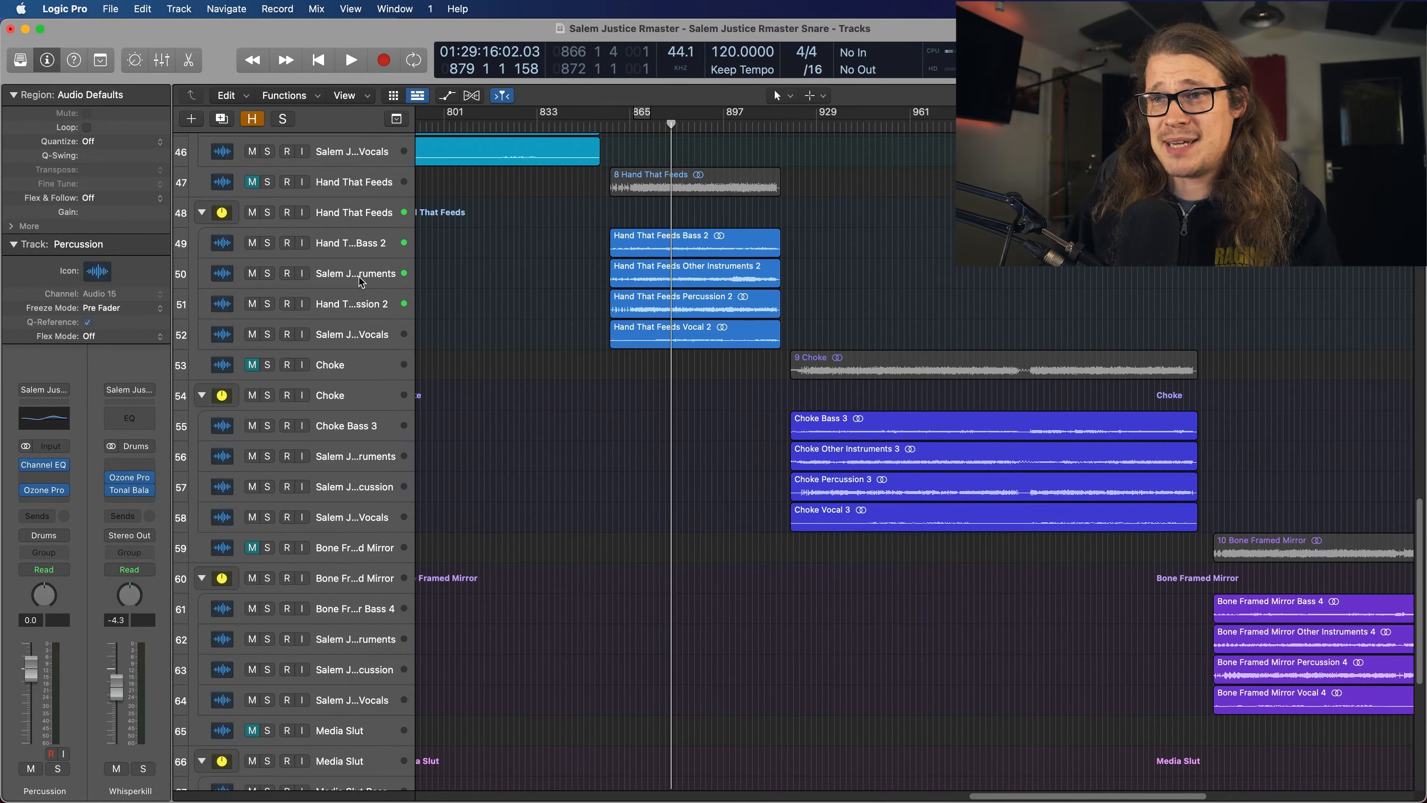
- Solo the Hand That Feeds Percussion 2 track, enlarge its song's stems in the view, and listen to the isolated percussion
left_click(354, 304)
left_click(269, 304)
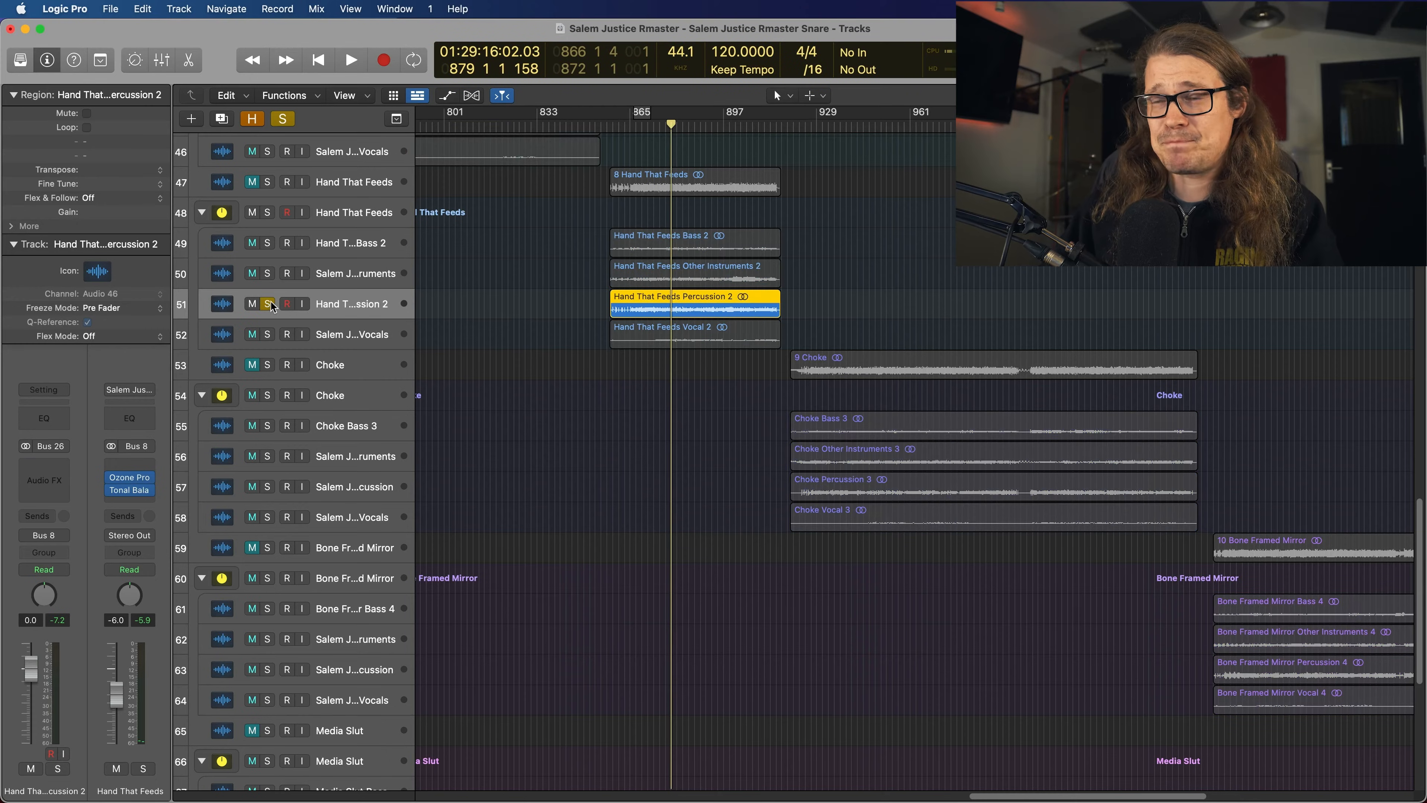
left_click_drag(601, 224, 665, 342)
key("z")
left_click(685, 759)
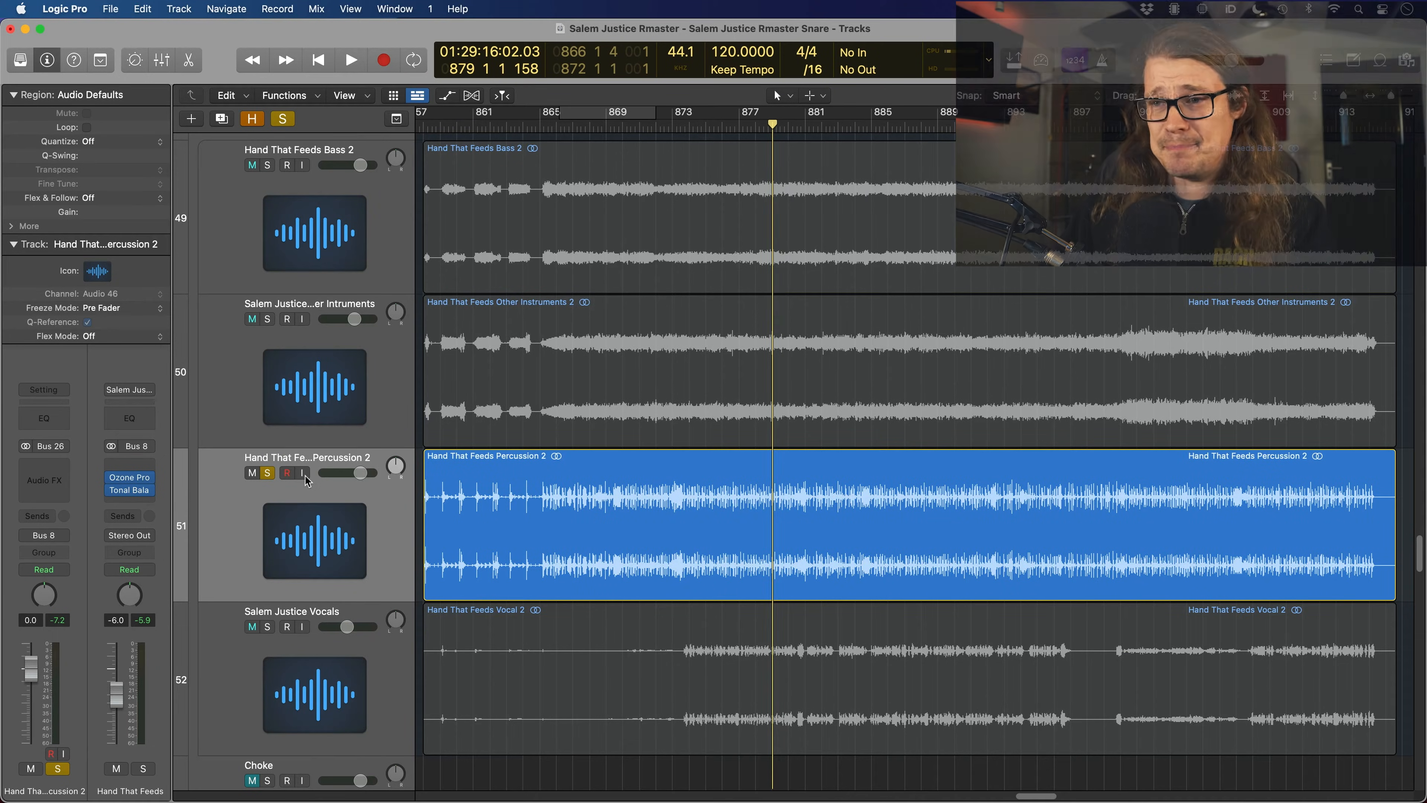
key("space")
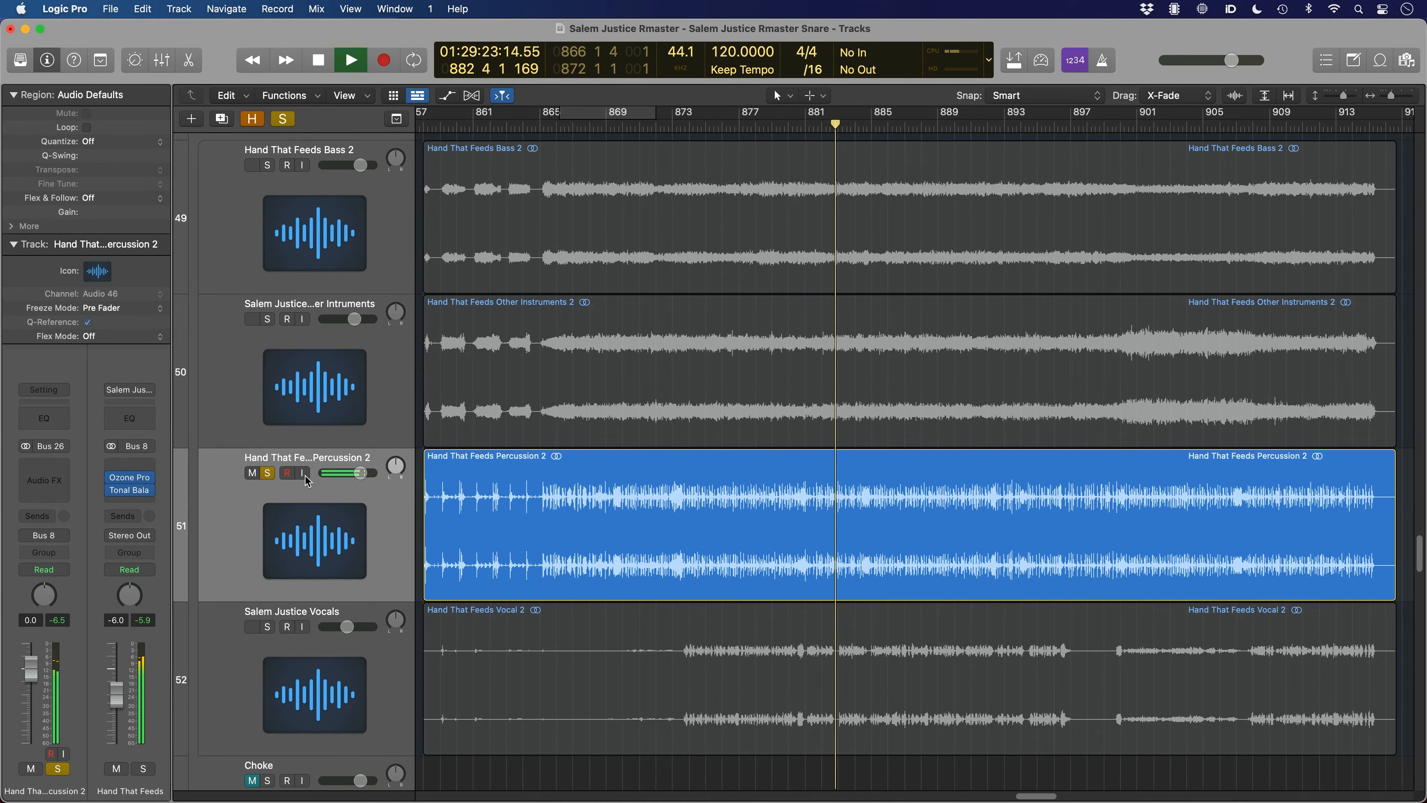
key("space")
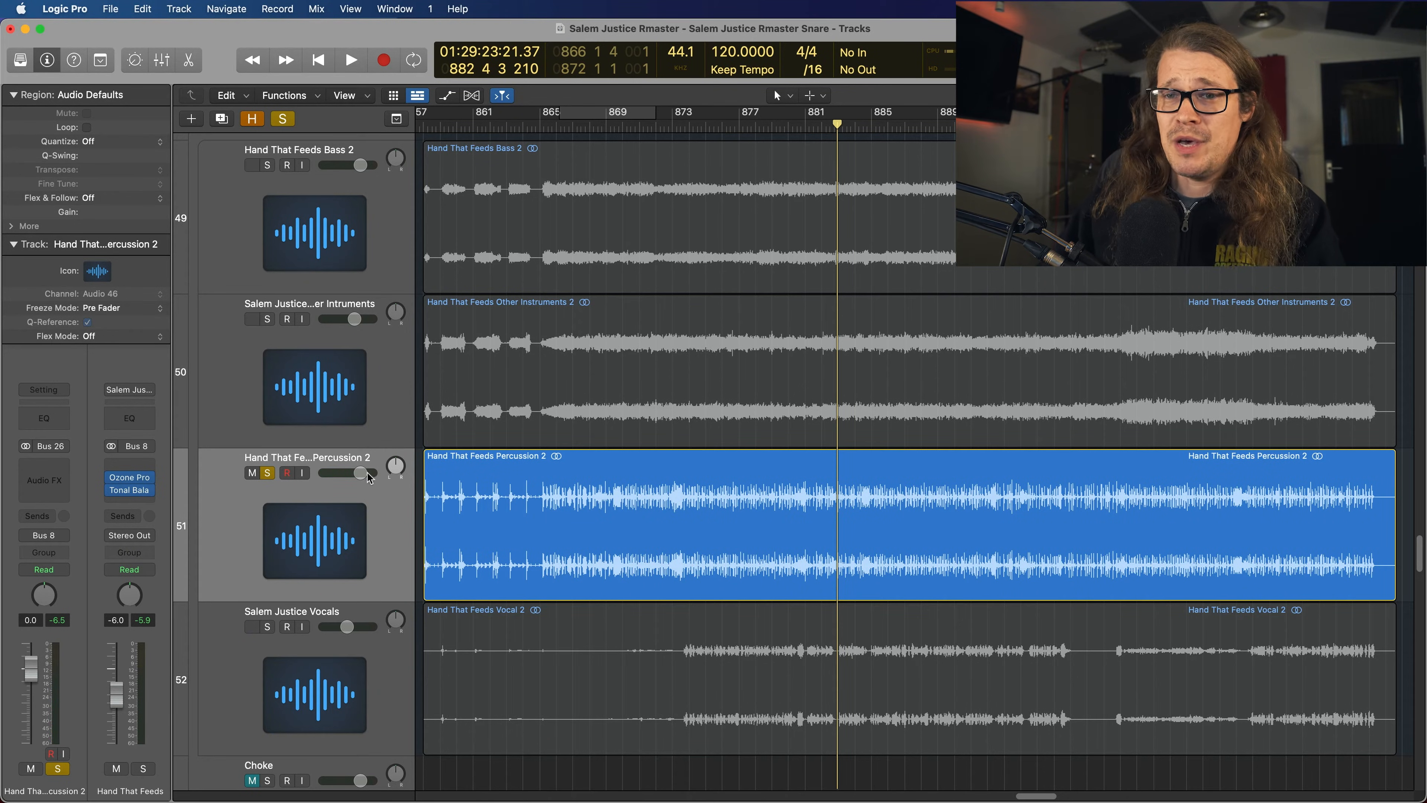
- Duplicate the Hand That Feeds Percussion 2 track settings to a new track named Snare and copy the percussion region onto it
left_click(373, 431)
left_click(396, 500)
key("cmd+d")
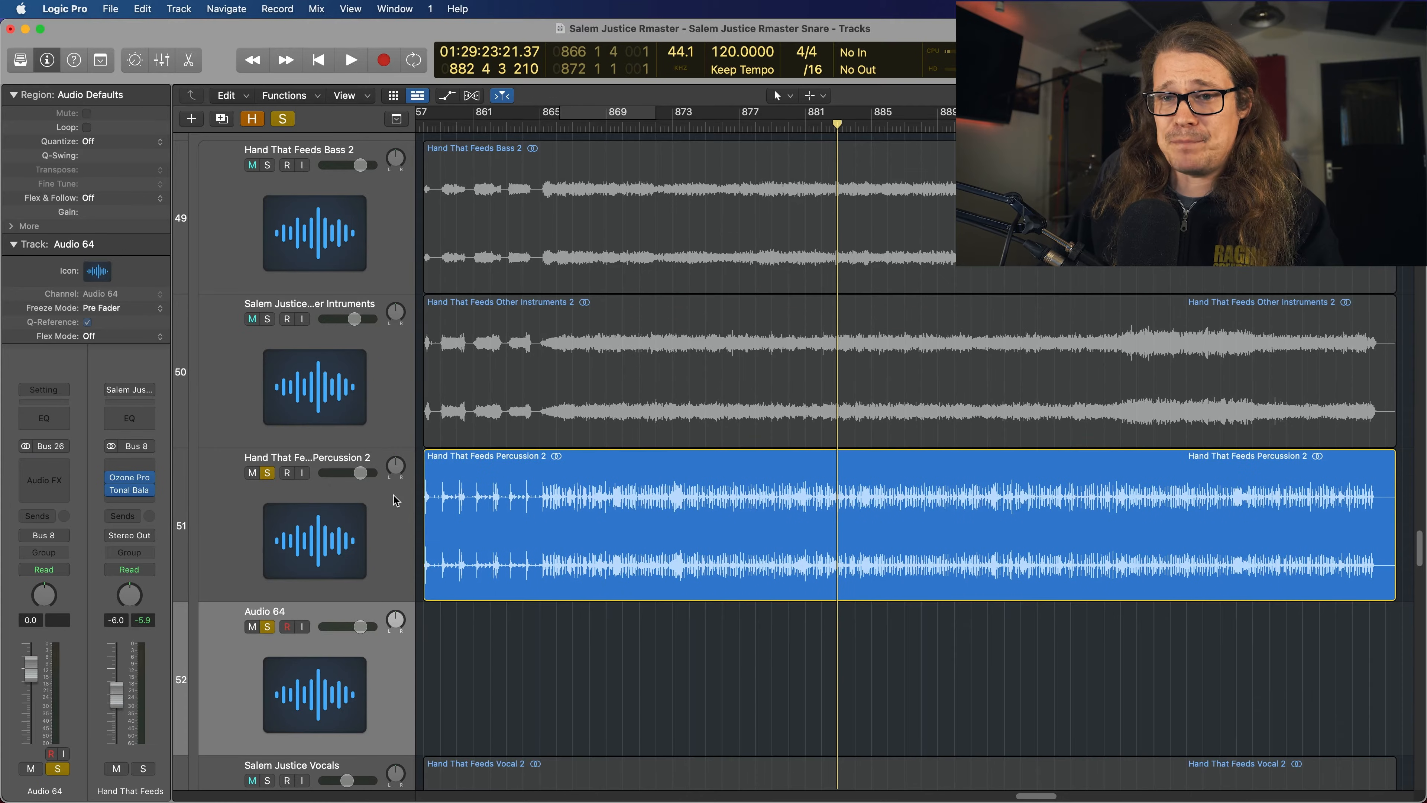
double_click(283, 613)
type("Snare")
key("Return")
left_click_drag(472, 599, 474, 610)
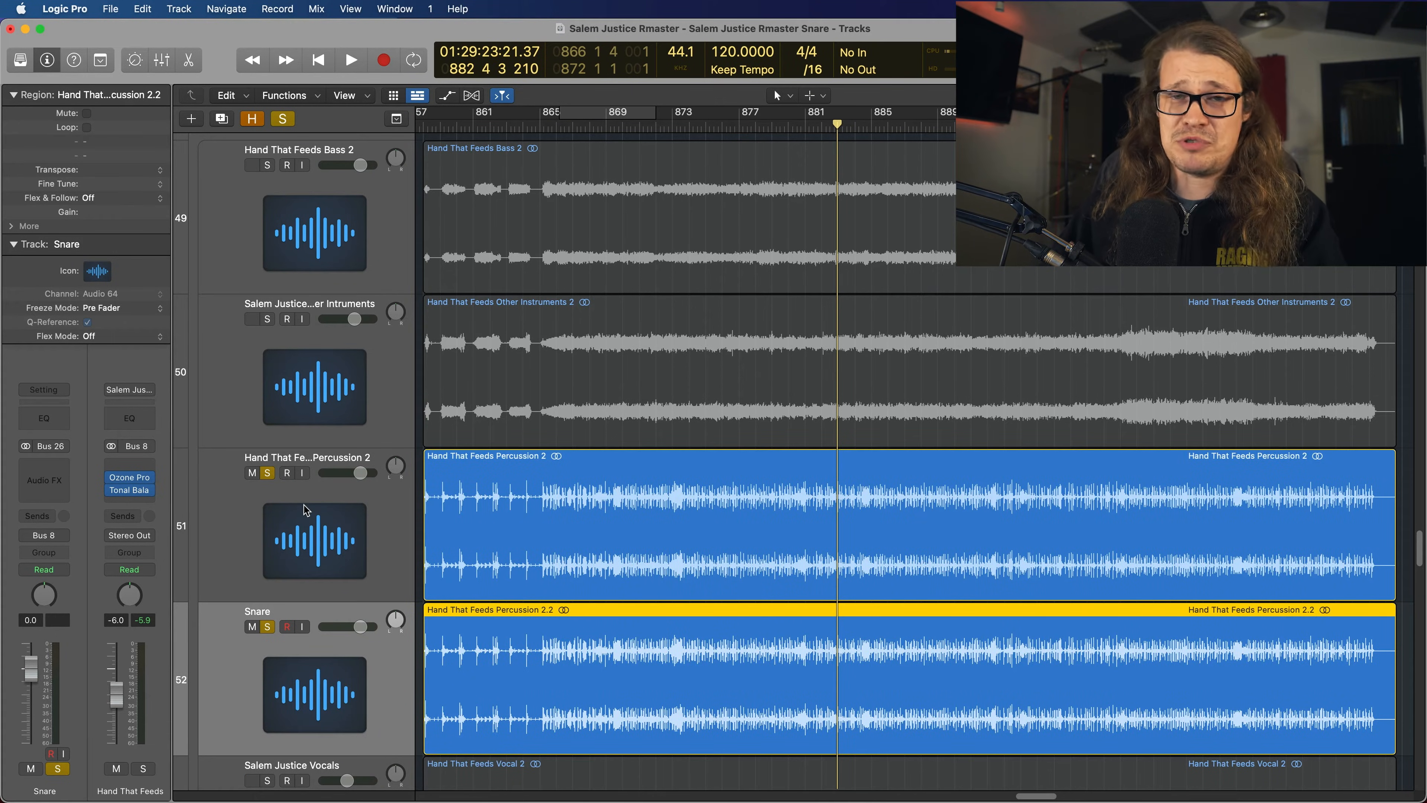
- Unsolo the Hand That Feeds Percussion 2 track and insert a Channel EQ on the Snare track
left_click(247, 508)
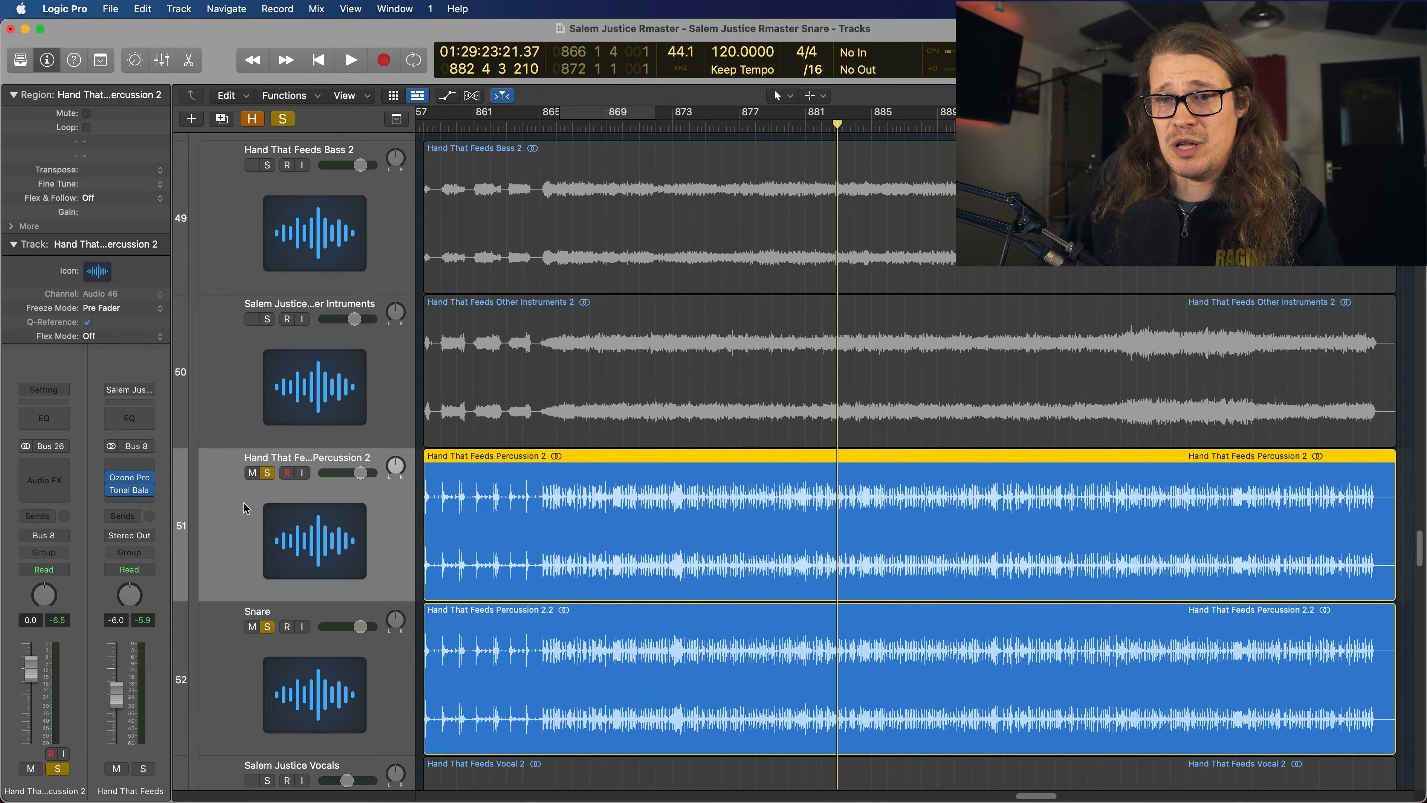
left_click(267, 474)
left_click(243, 660)
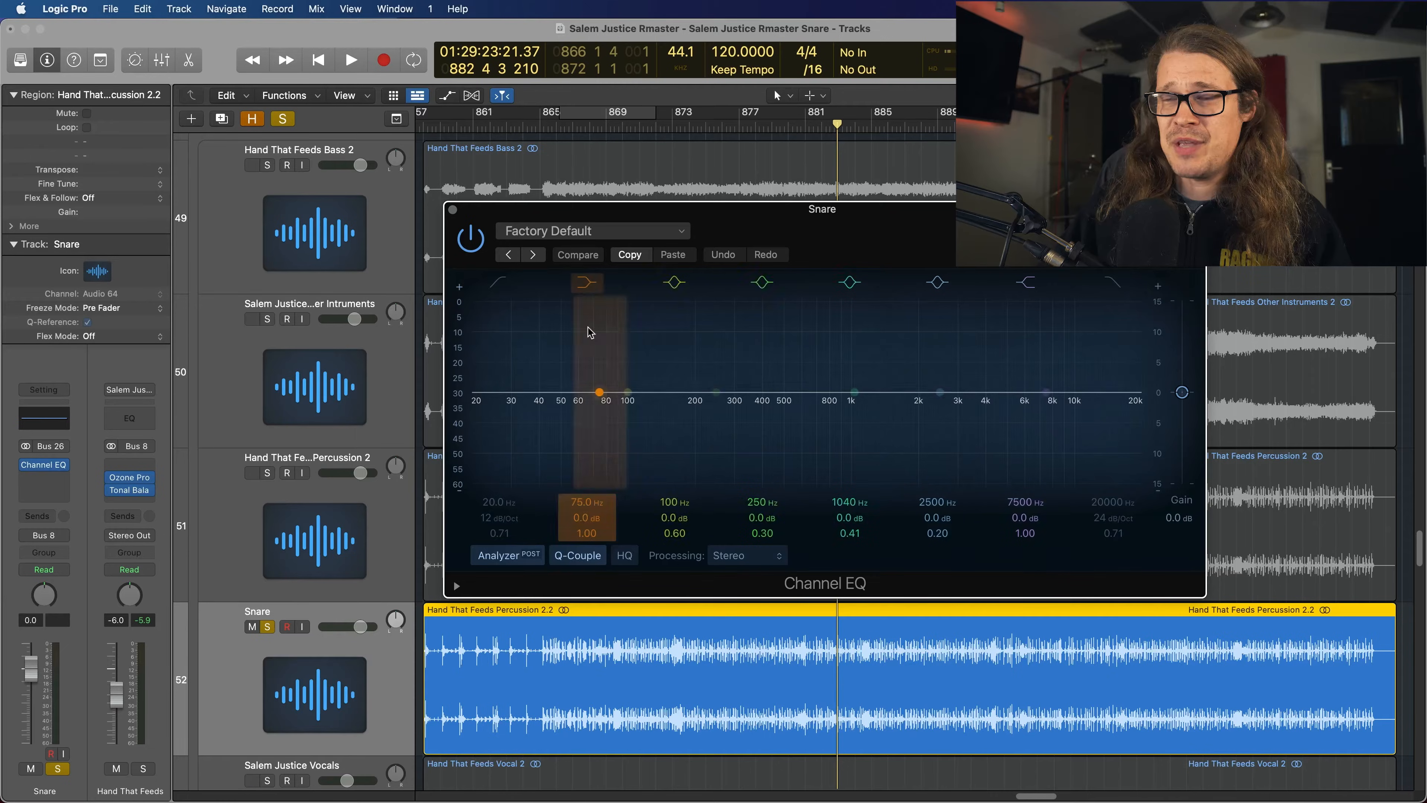
- Enable the Snare EQ's low cut at 136 Hz, 12 dB/Oct, and its high cut at 1860 Hz, 24 dB/Oct
left_click(498, 281)
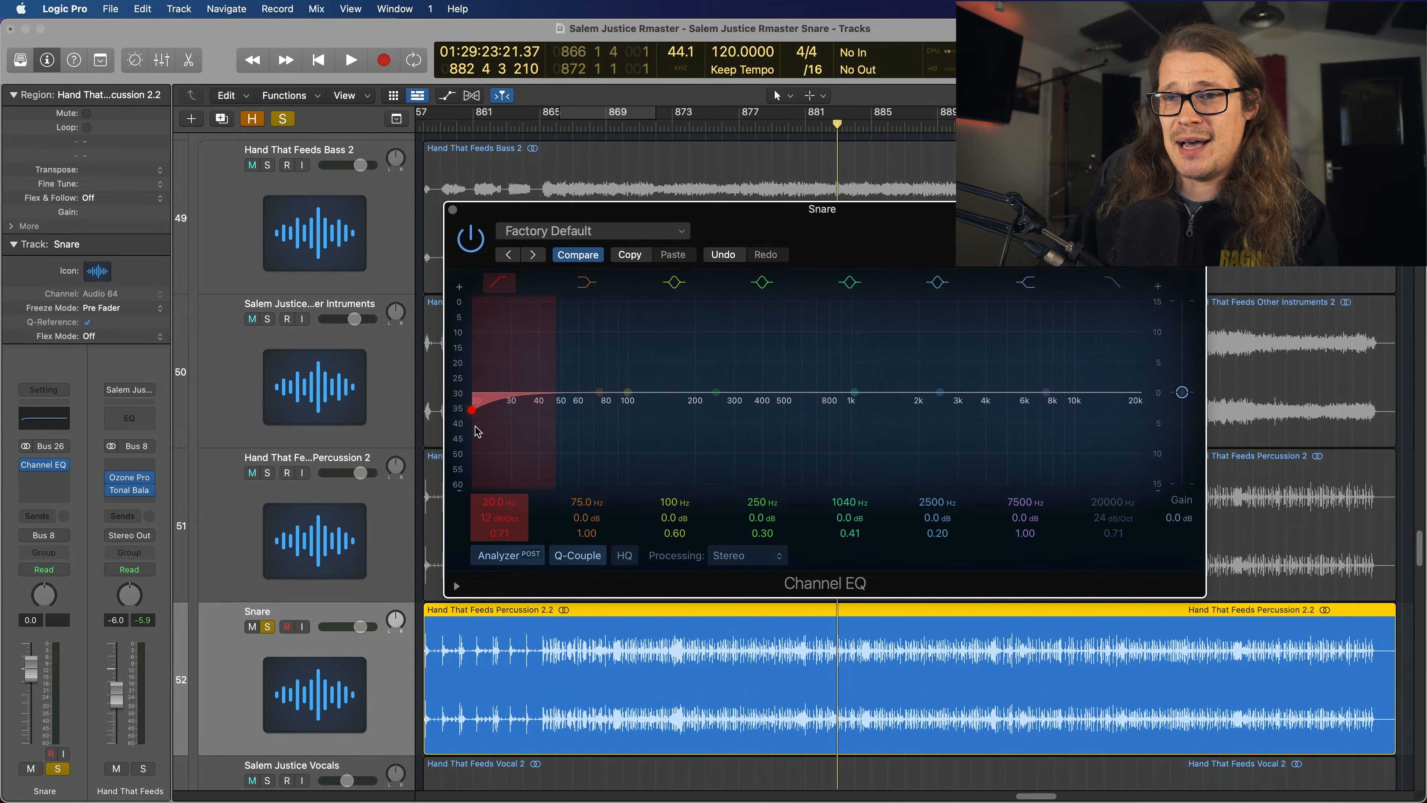
left_click_drag(475, 411, 658, 410)
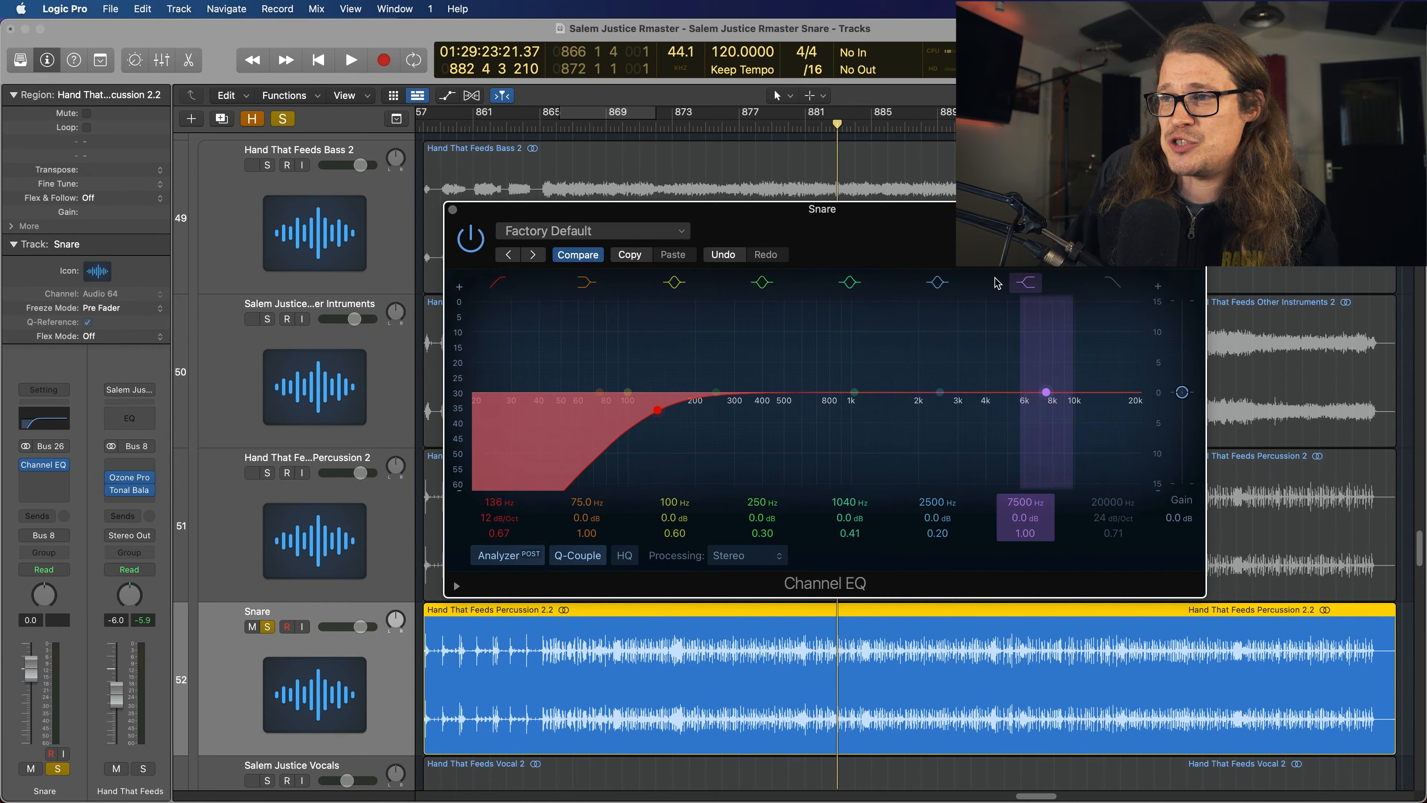
left_click(1109, 283)
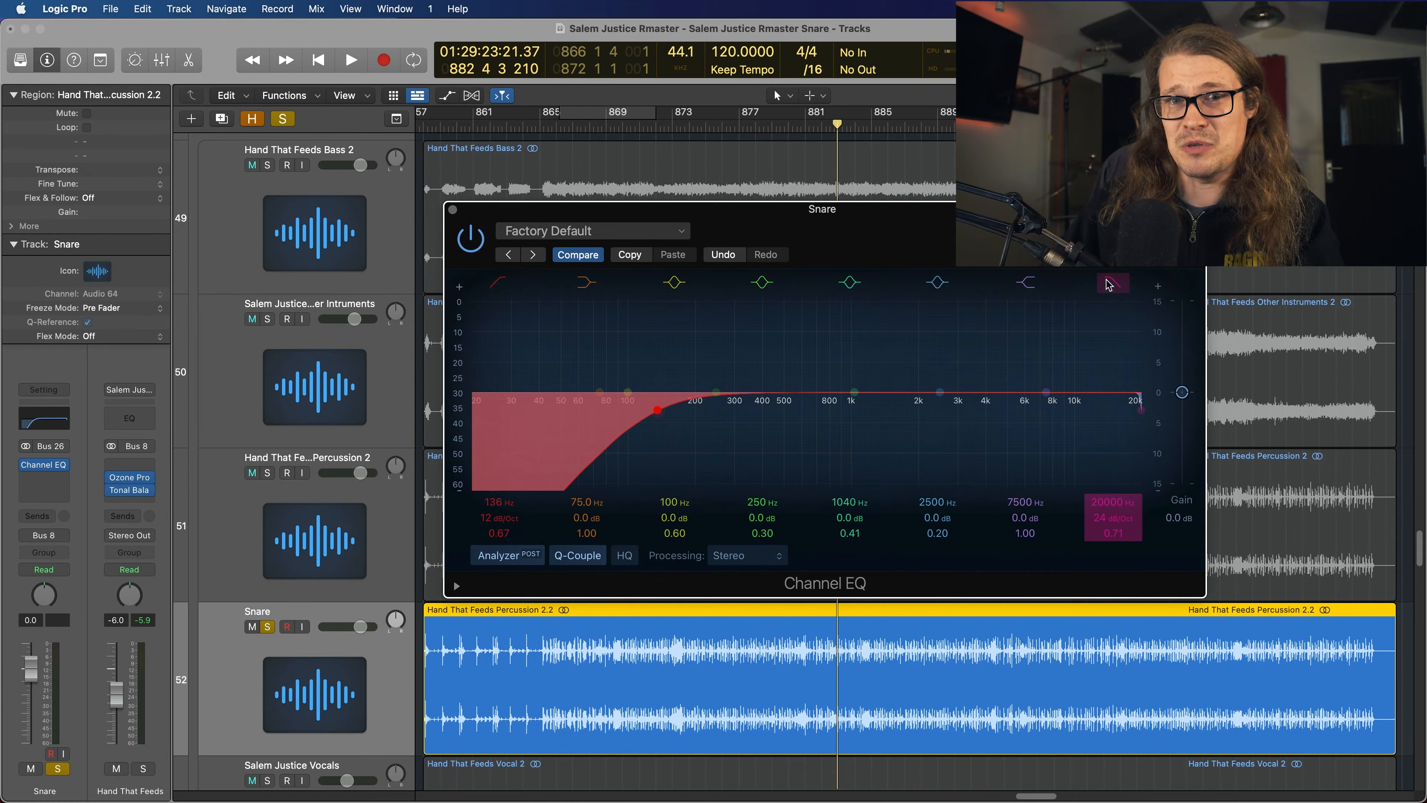
left_click_drag(1140, 409, 913, 420)
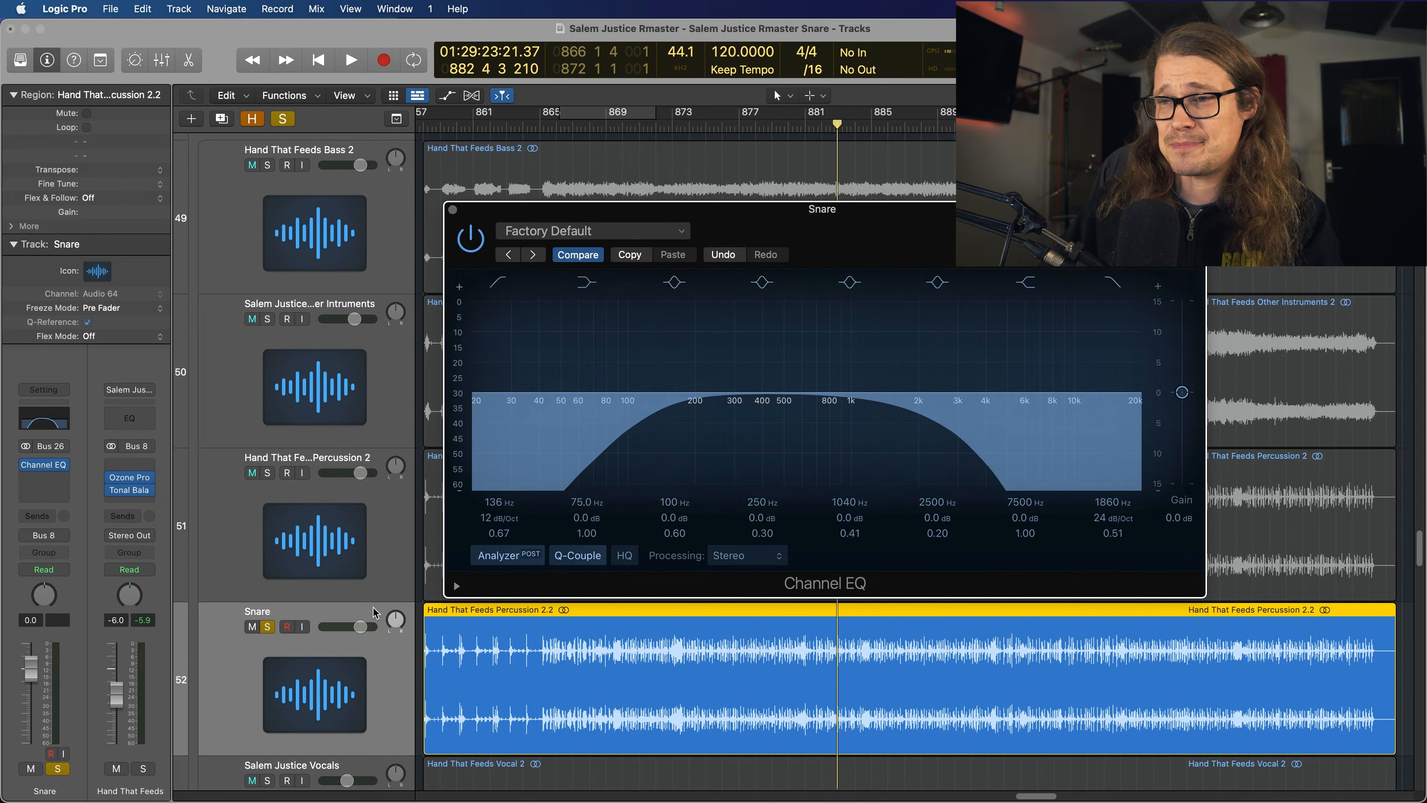
- During playback, narrow the Snare EQ with the low cut at 260 Hz and high cut at 1230 Hz, moving the 2500 Hz band to 1430 Hz
key("space")
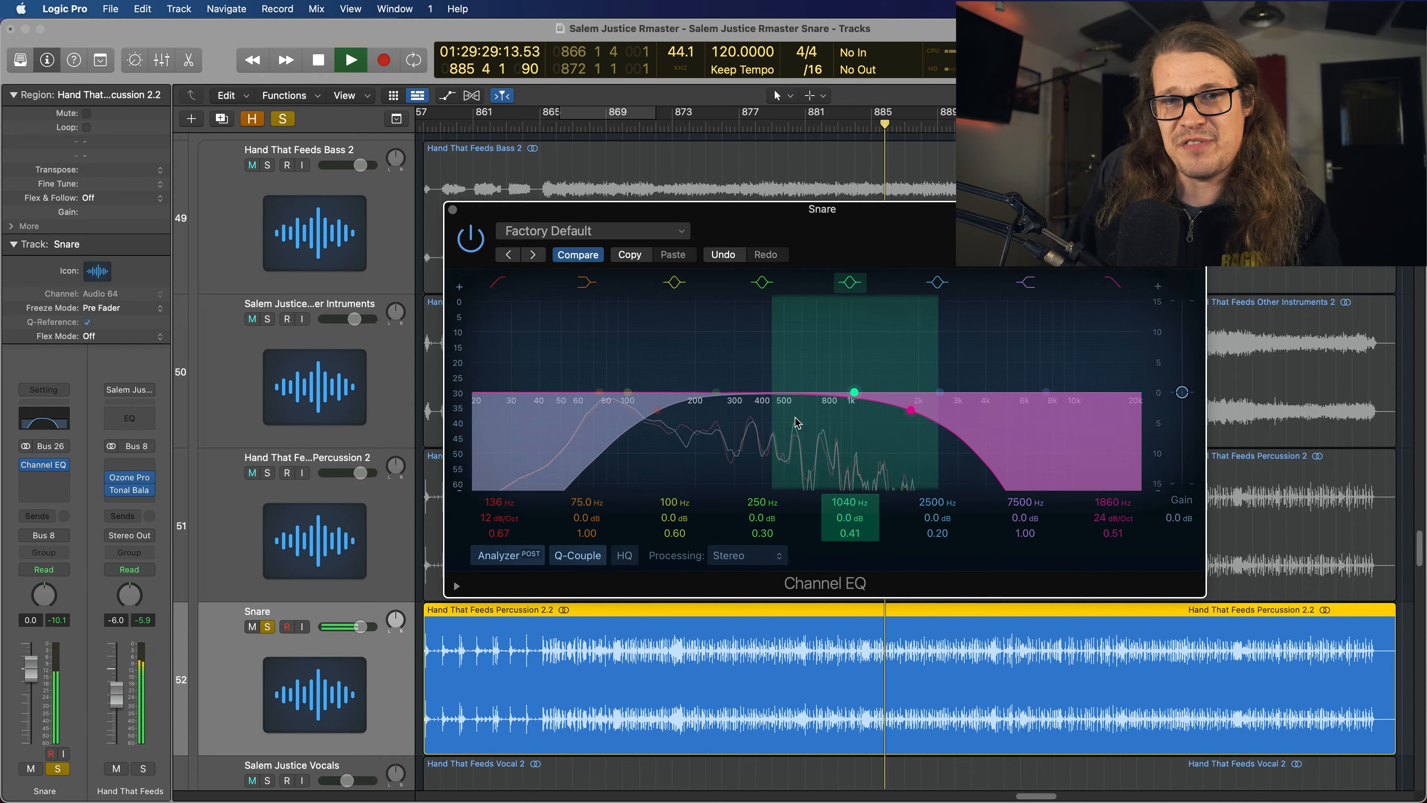
left_click_drag(659, 415, 722, 411)
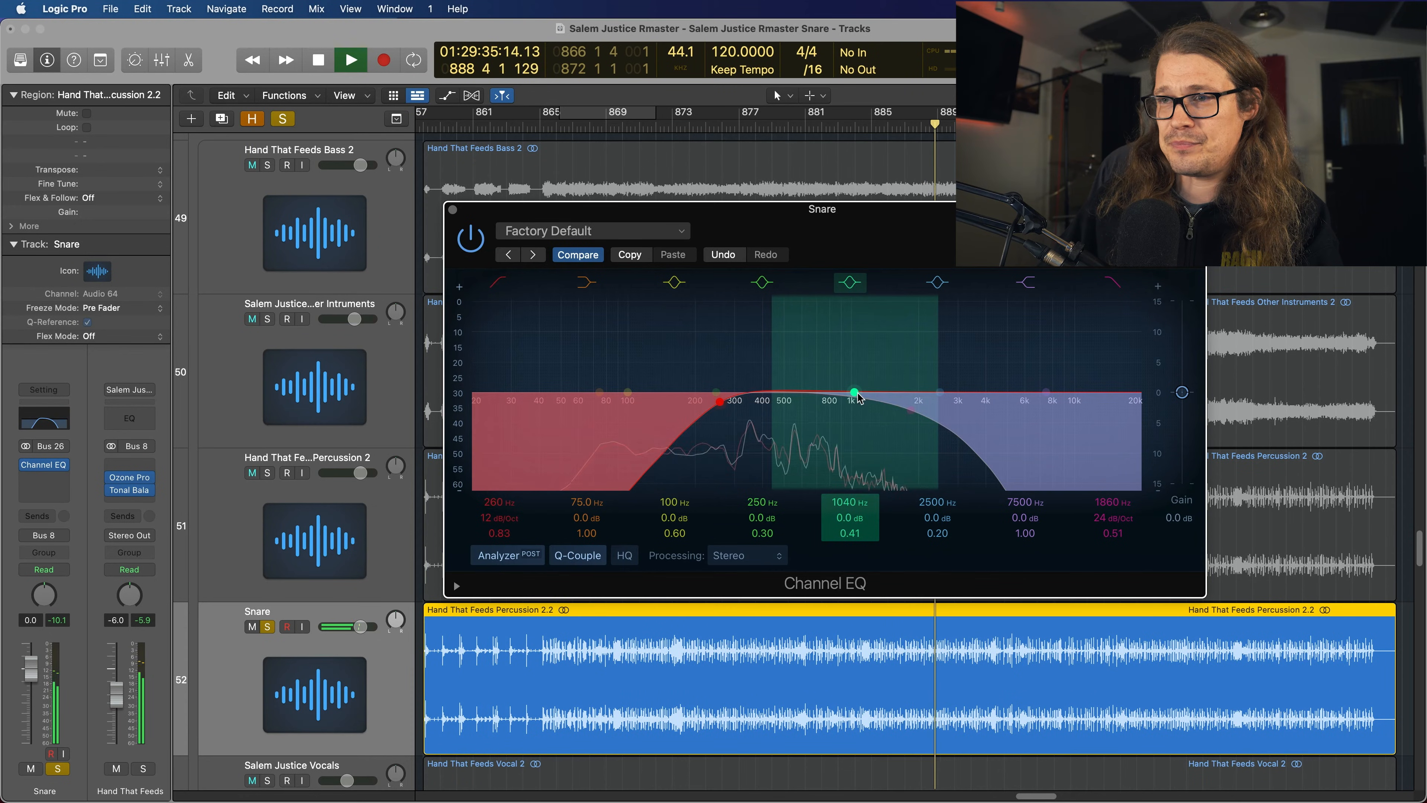
left_click_drag(938, 392, 885, 391)
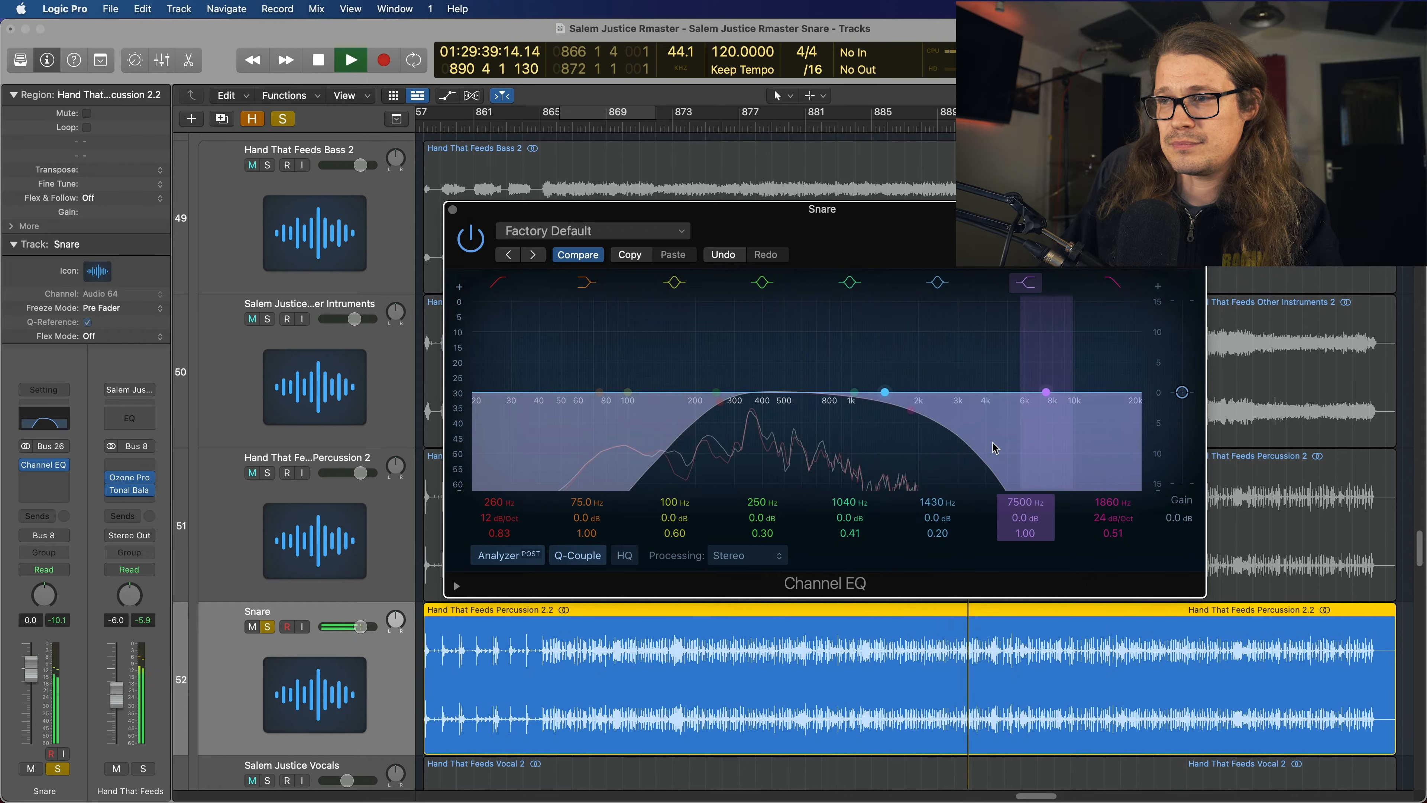
mouse_move(1113, 502)
left_mouse_down()
mouse_move(1113, 482)
mouse_move(1113, 524)
left_mouse_up()
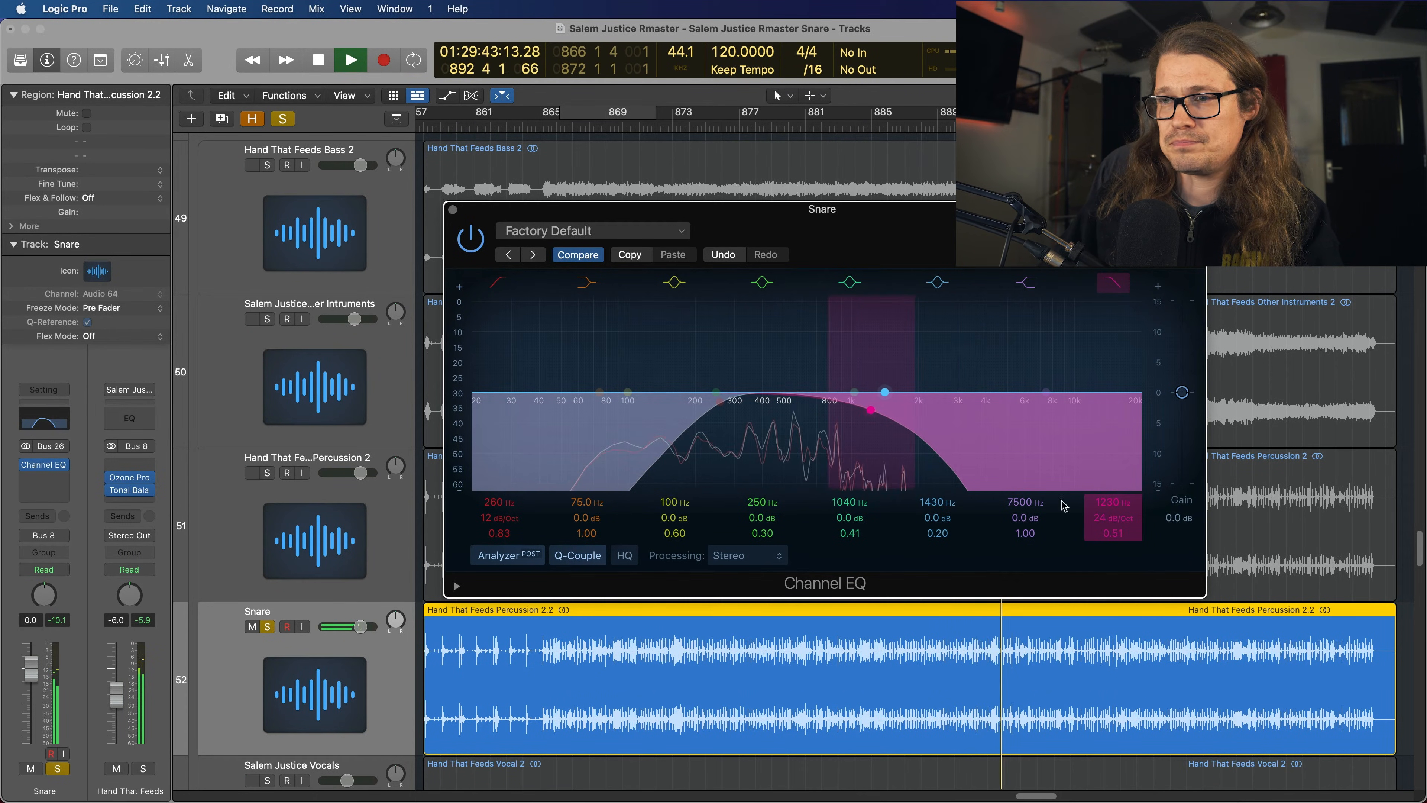
- Turn the 1040 Hz EQ band into a narrow snare boost at 560 Hz, with +18.3 dB gain and a Q of 10
left_click_drag(850, 502, 850, 534)
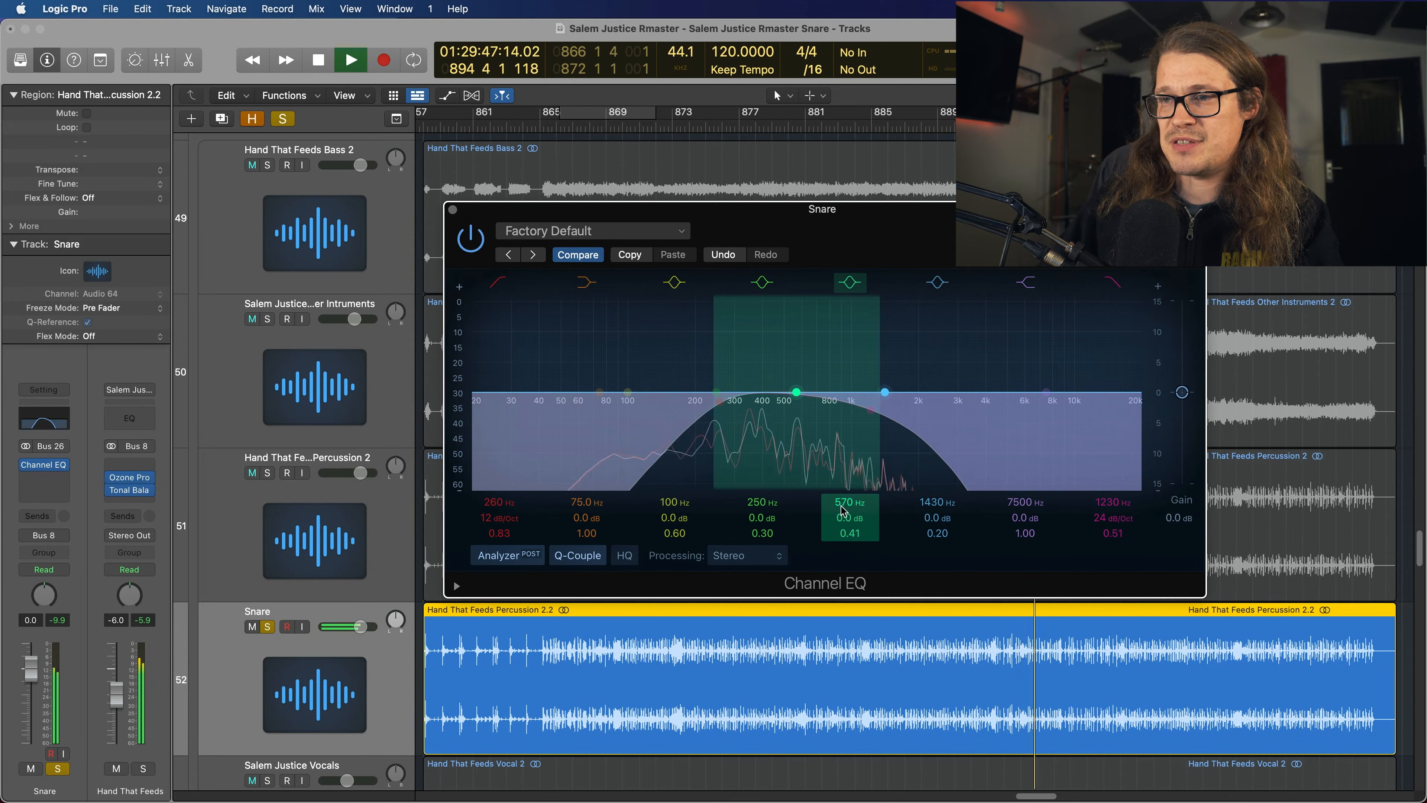
mouse_move(842, 510)
left_mouse_down()
mouse_move(843, 493)
mouse_move(853, 524)
mouse_move(853, 492)
left_mouse_up()
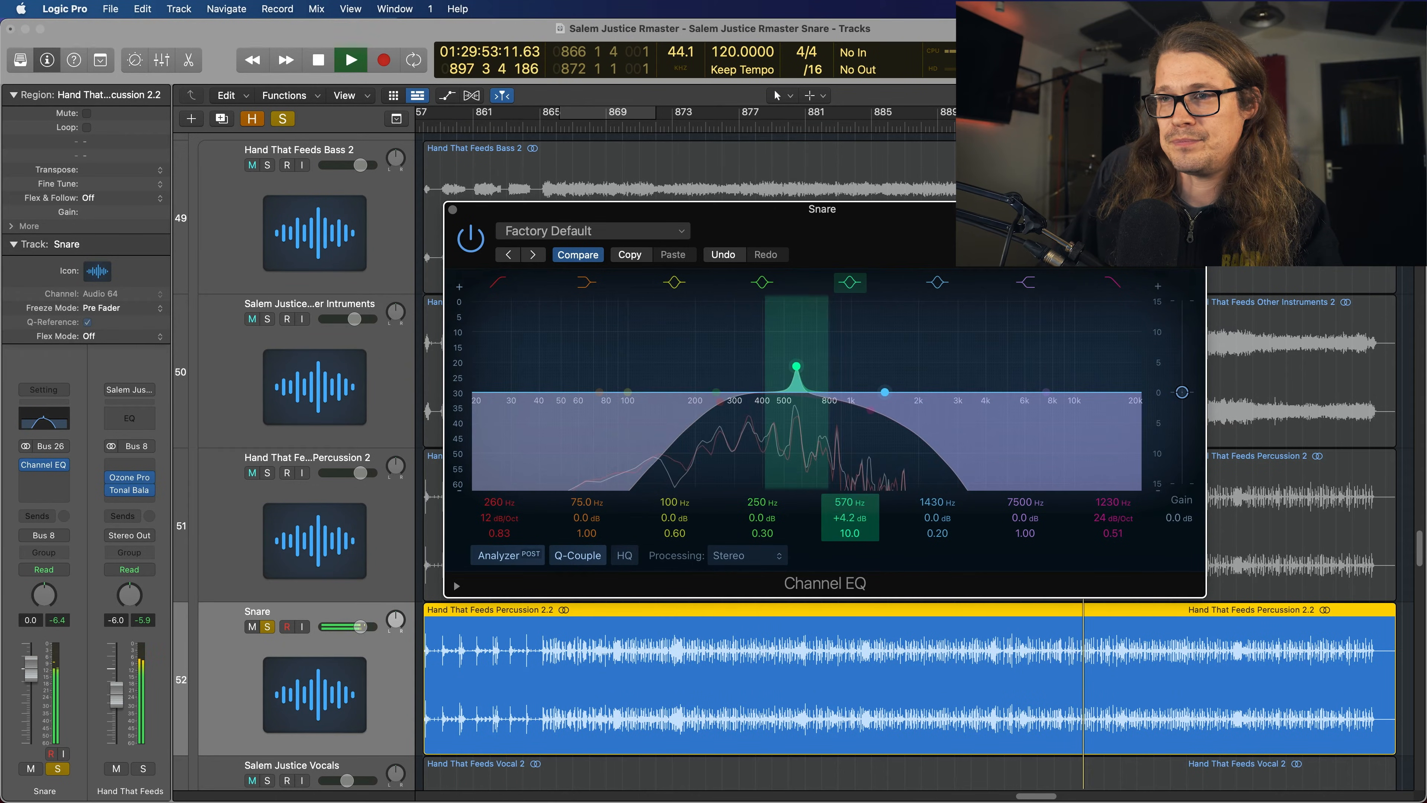
left_click_drag(785, 376, 784, 269)
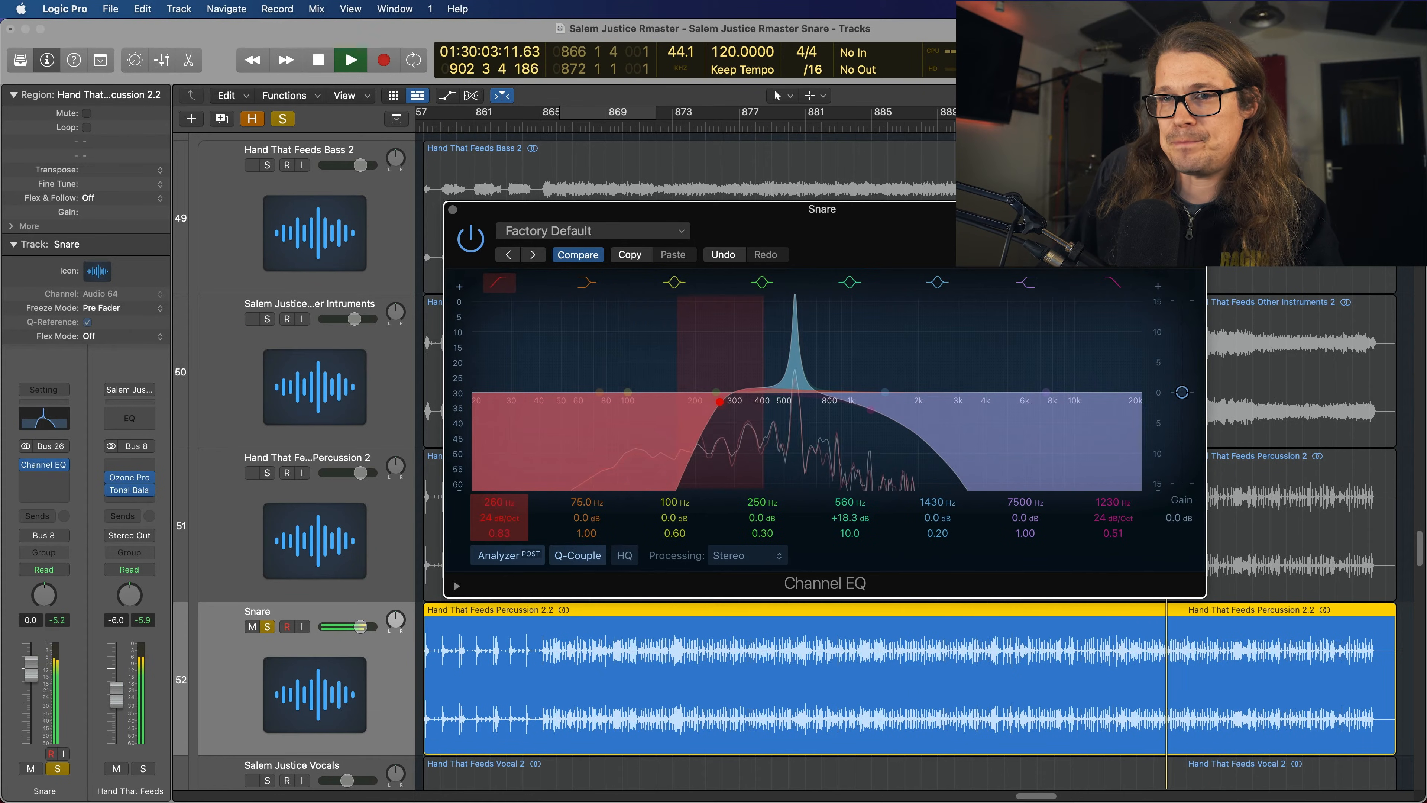
- Tighten the low cut to 398 Hz at 24 dB/Oct and the high cut to 1080 Hz at 48 dB/Oct, then stop playback with cycle on
left_click_drag(511, 500, 510, 472)
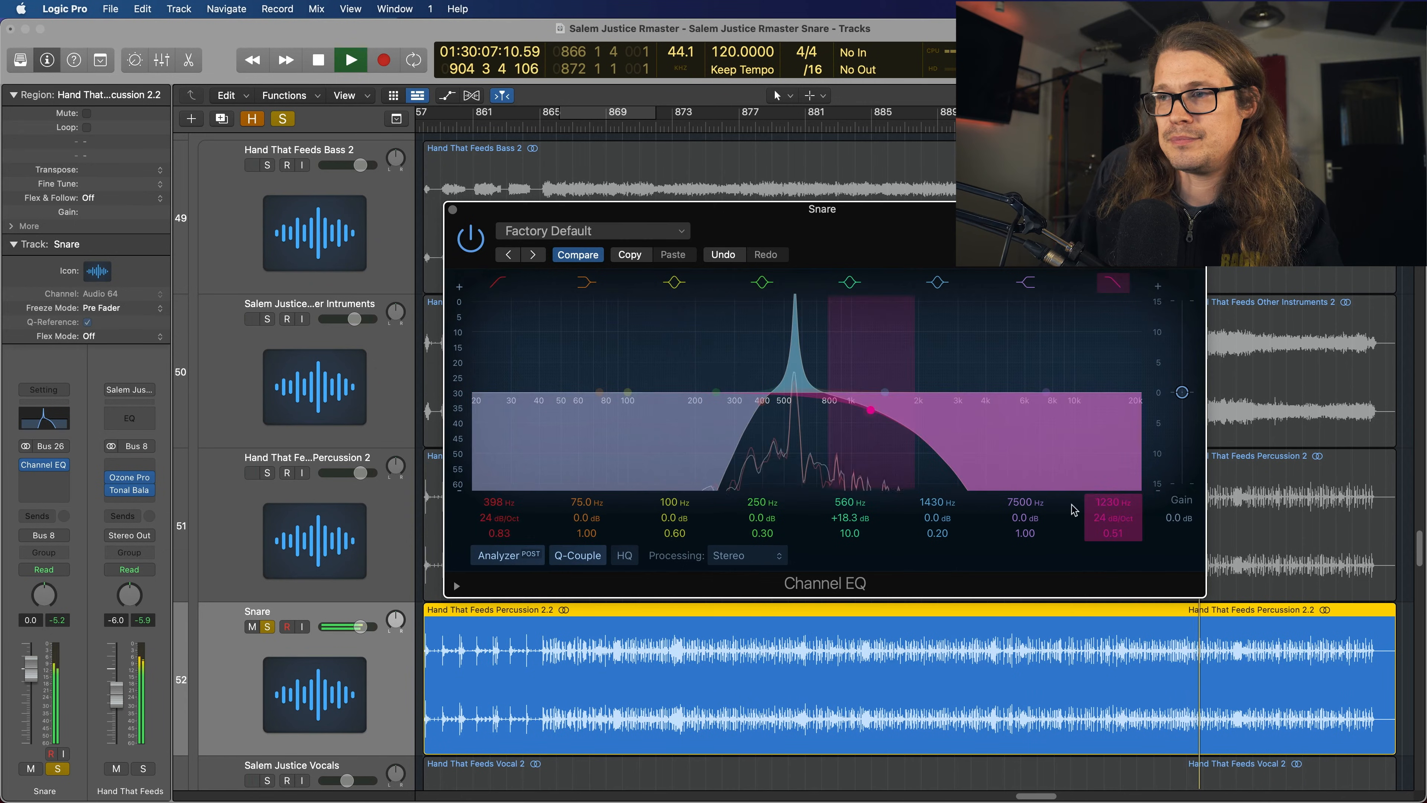
left_click_drag(1100, 501, 1107, 511)
key("space")
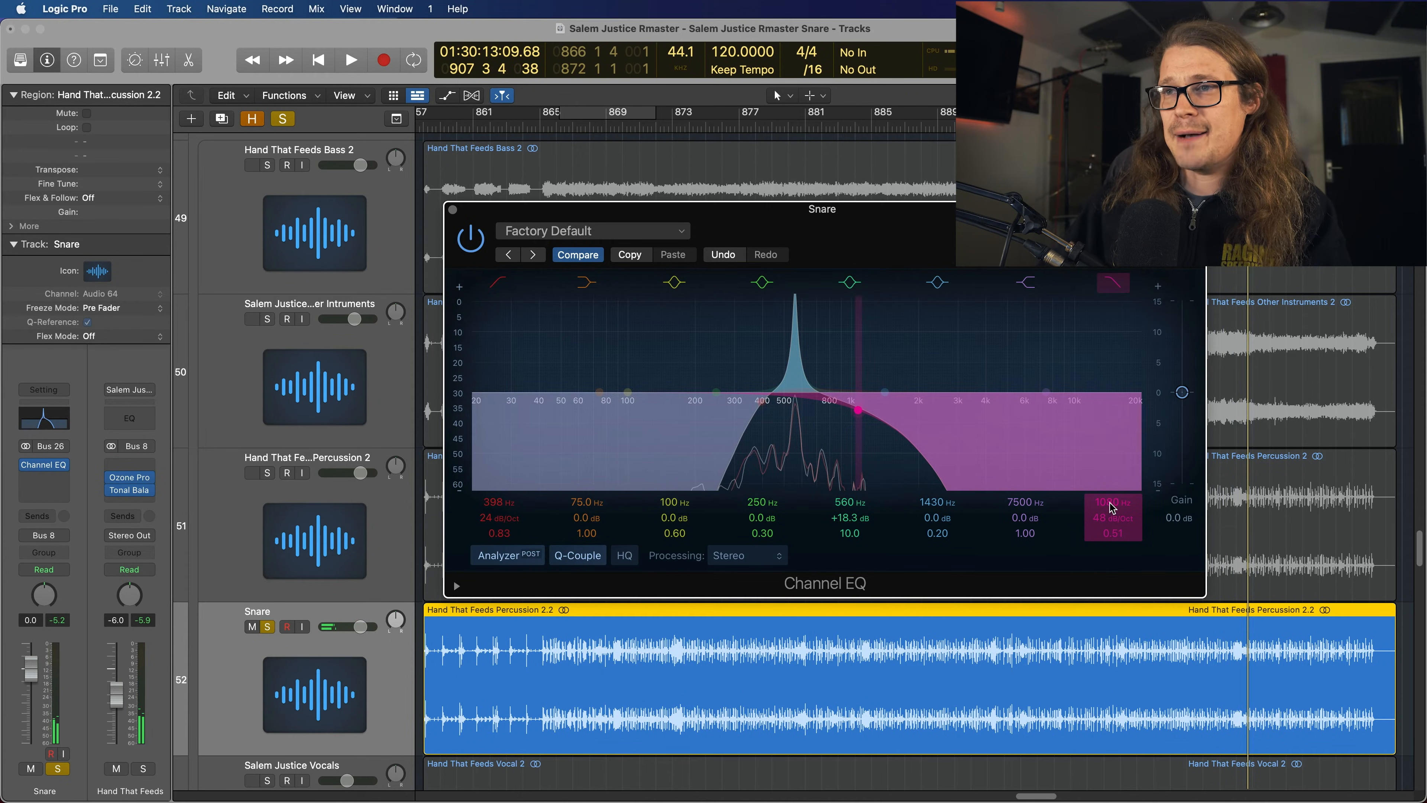
key("c")
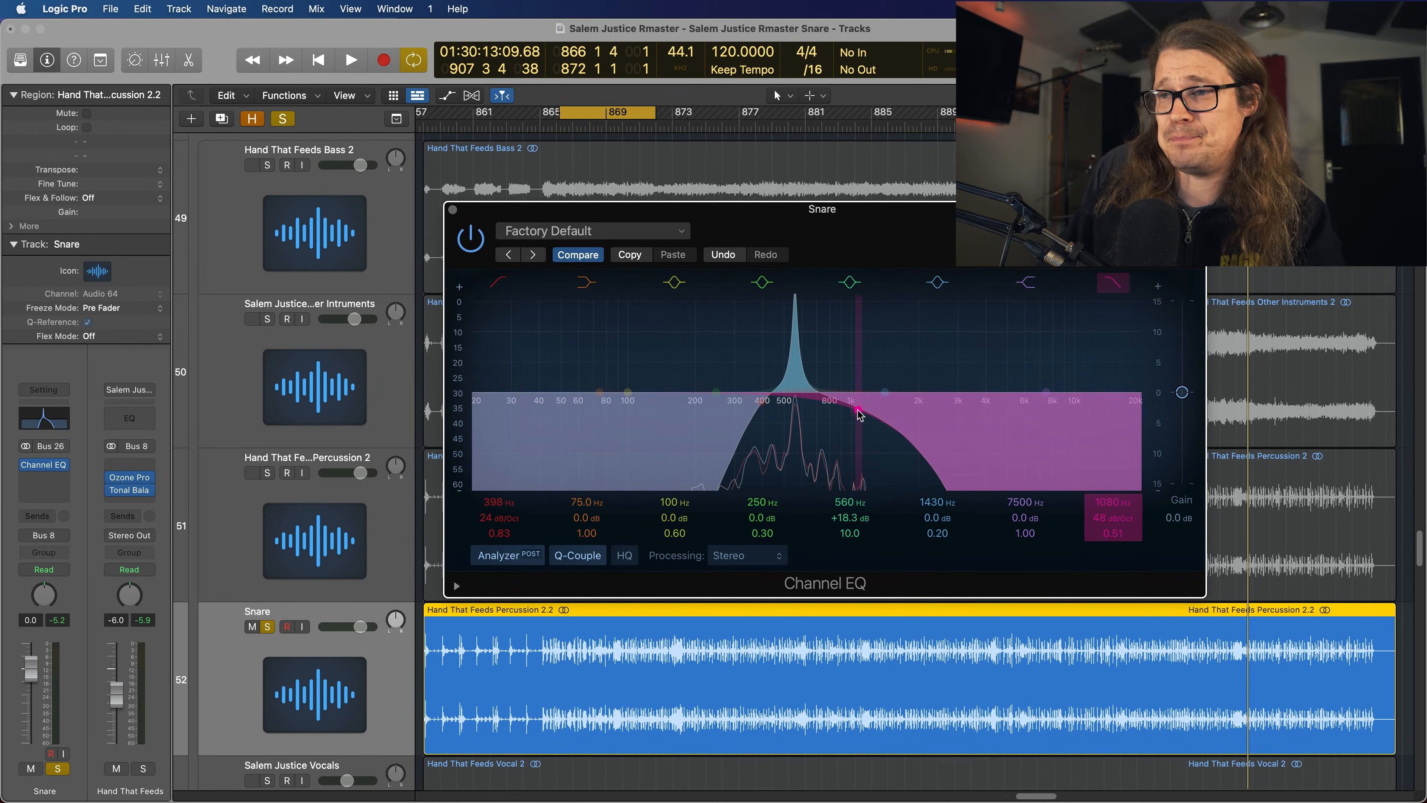
- During playback, tighten the Snare EQ to a 490 Hz low cut and an 830 Hz high cut, and stop playback
key("space")
left_click_drag(853, 414, 817, 413)
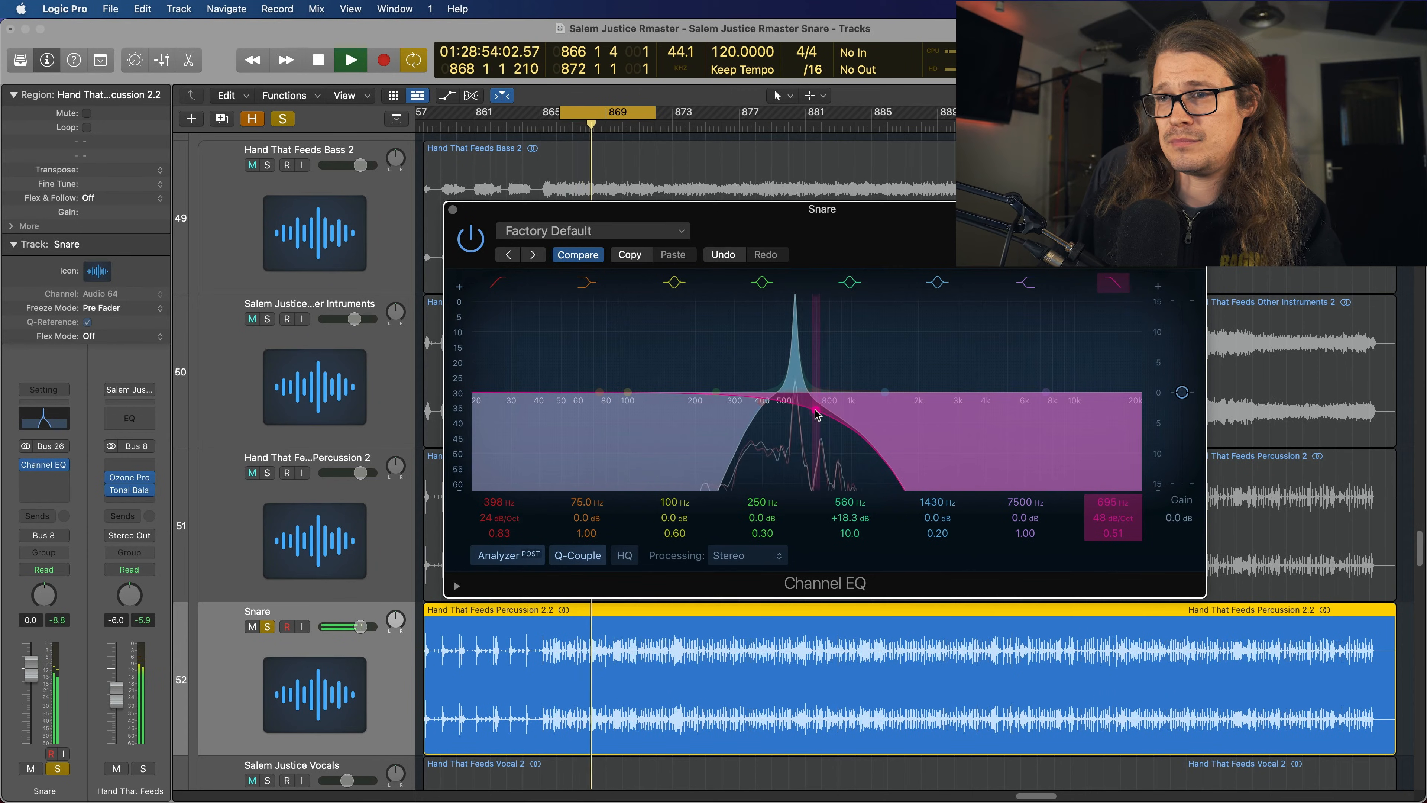
left_click_drag(497, 504, 497, 488)
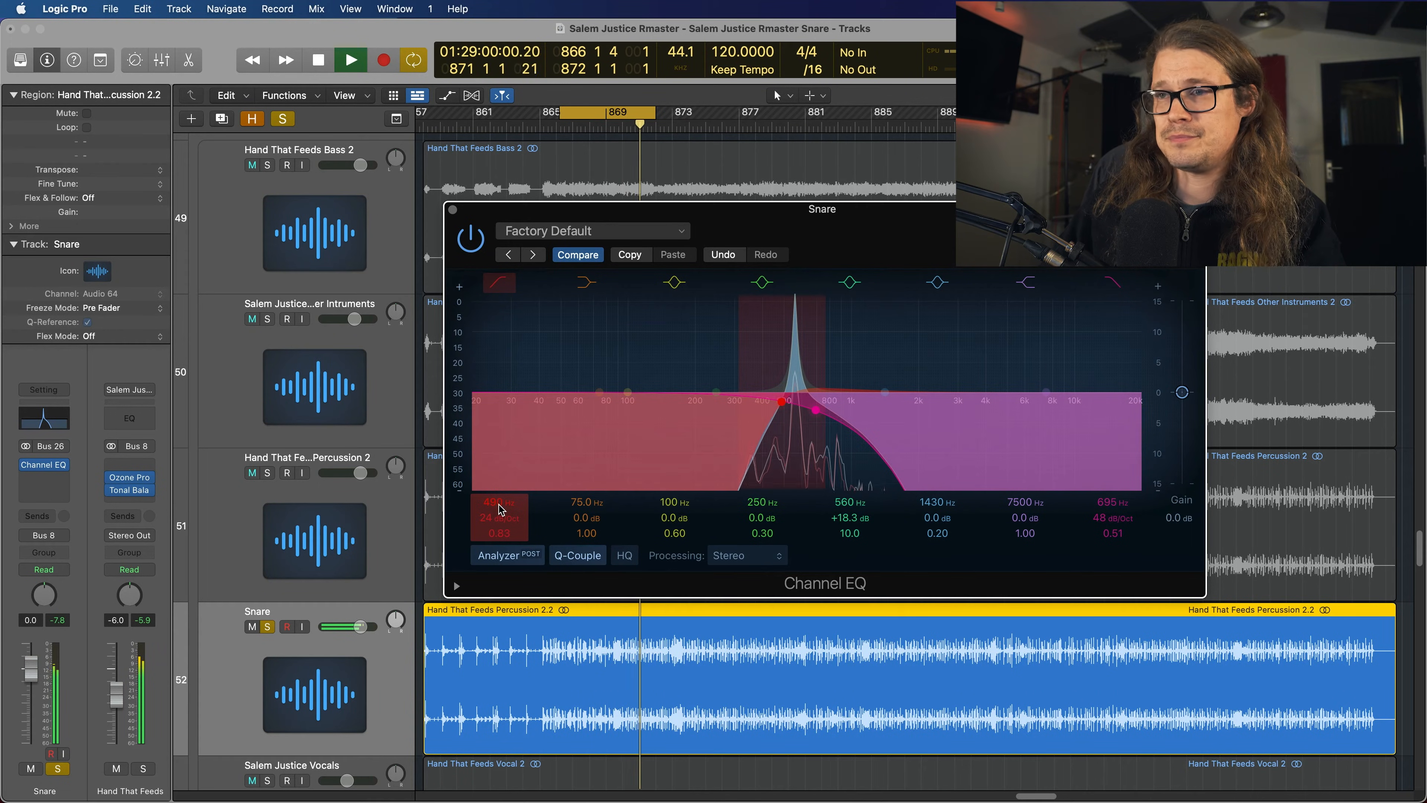
left_click_drag(1103, 504, 1103, 503)
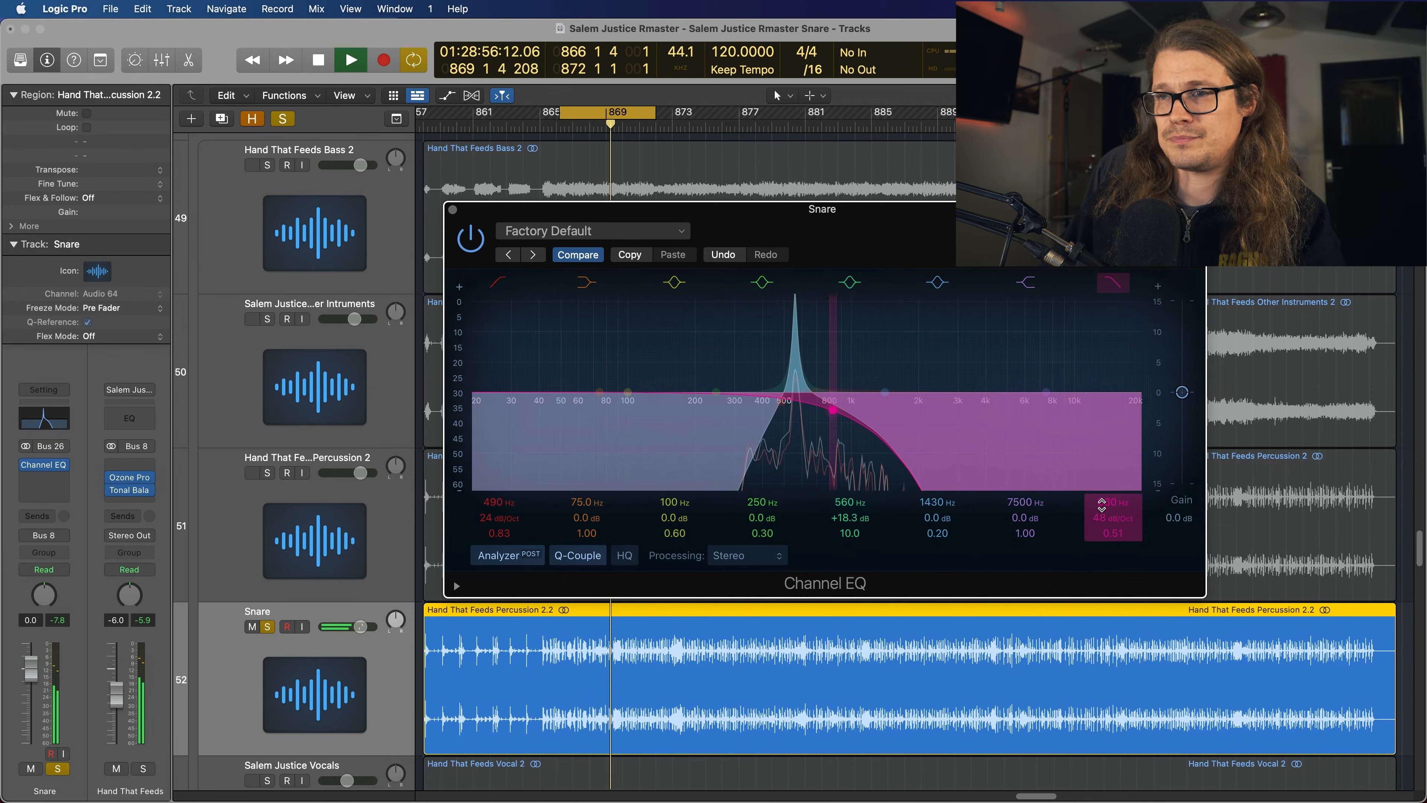
key("space")
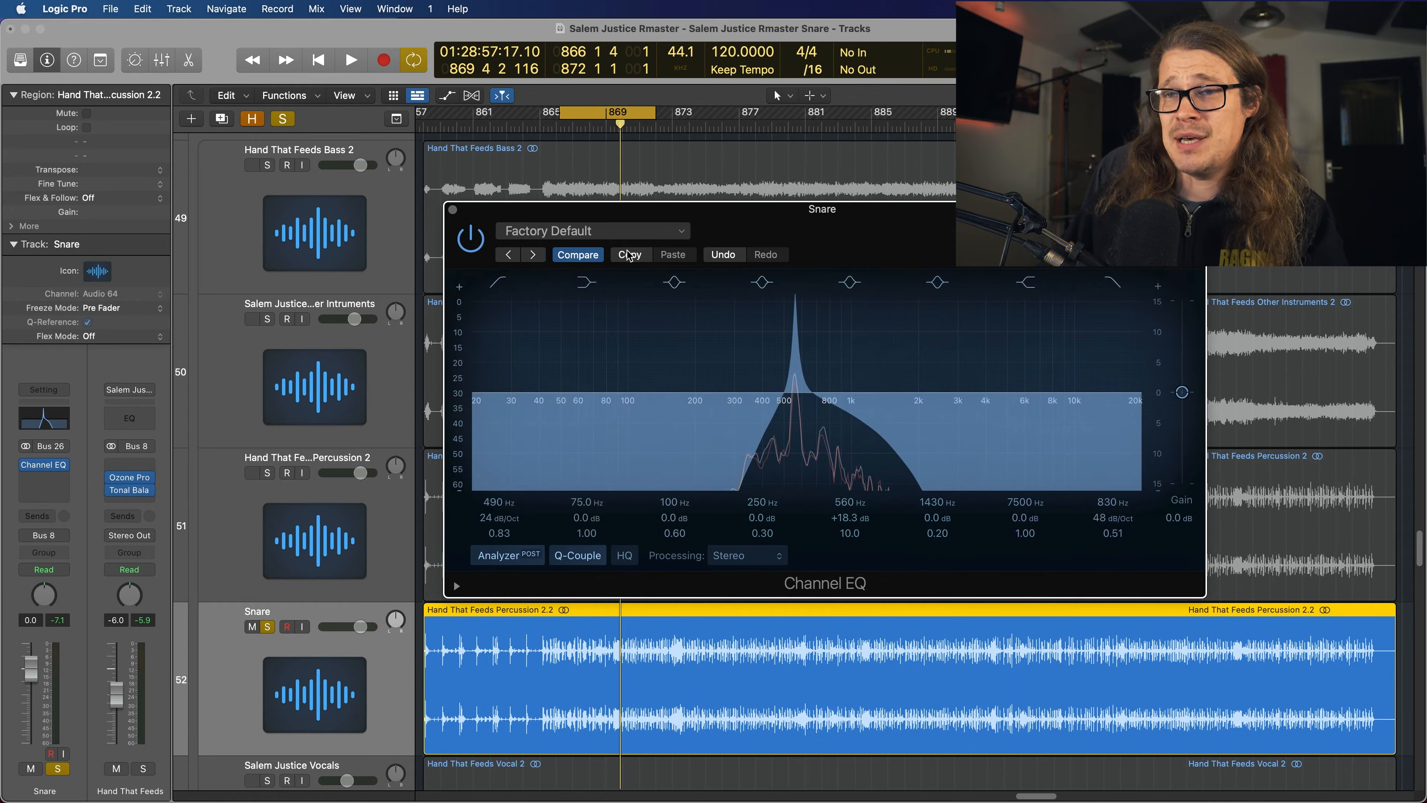
- Close the EQ and bounce the Snare region in place to a new track named Snare BIP
left_click(453, 210)
left_click(457, 586)
left_click(471, 622)
key("ctrl+b")
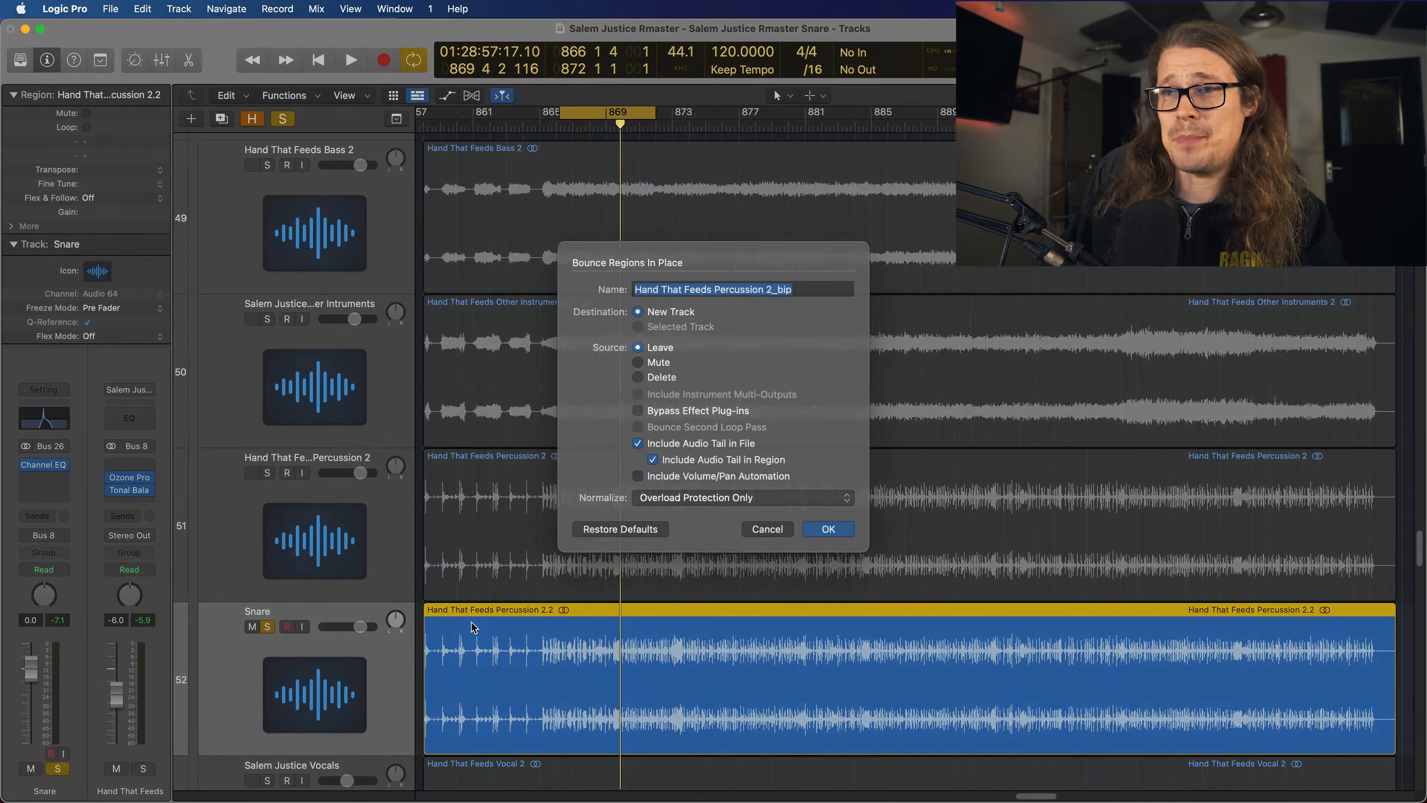
type("Snare BIP")
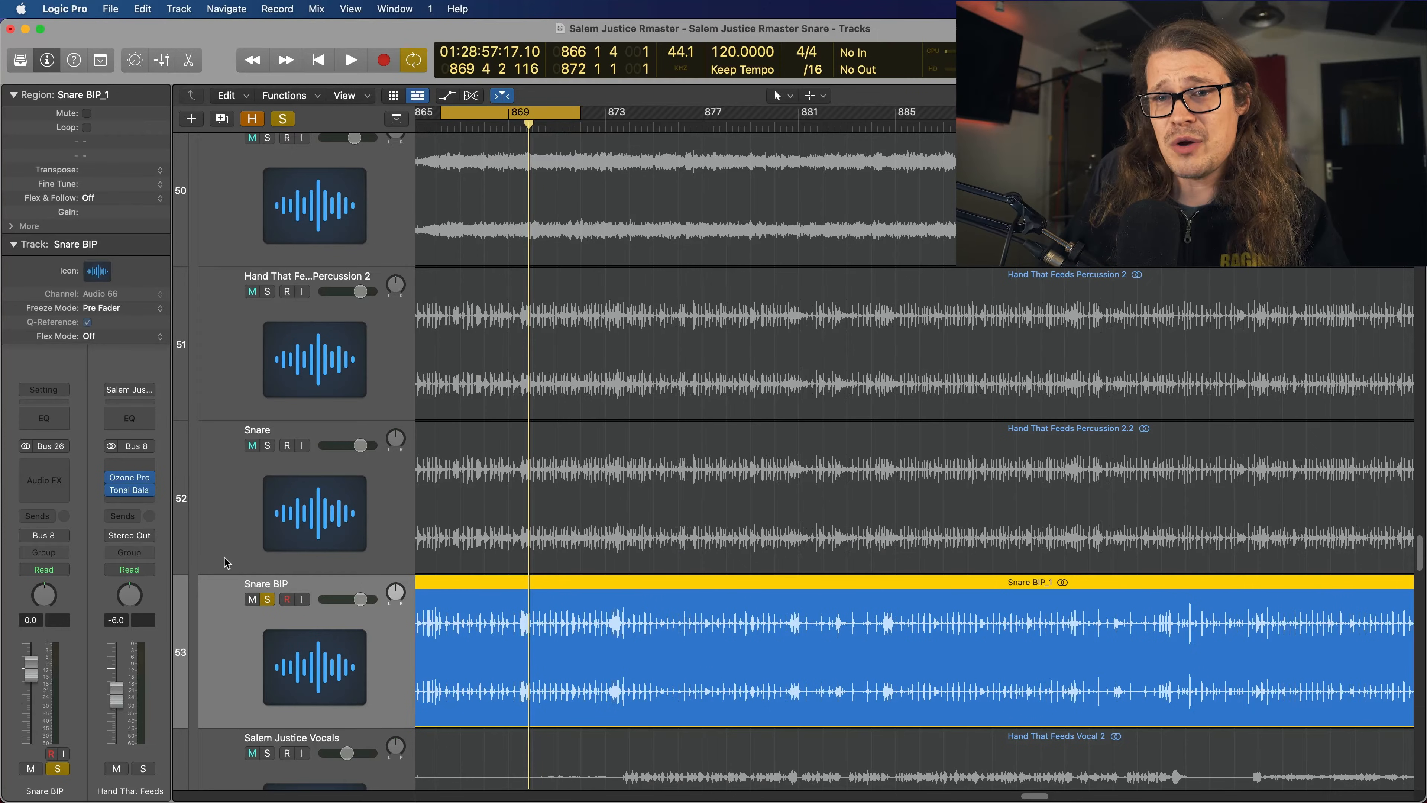
- Mute the original Snare track and audition the soloed Snare BIP track
left_click(233, 537)
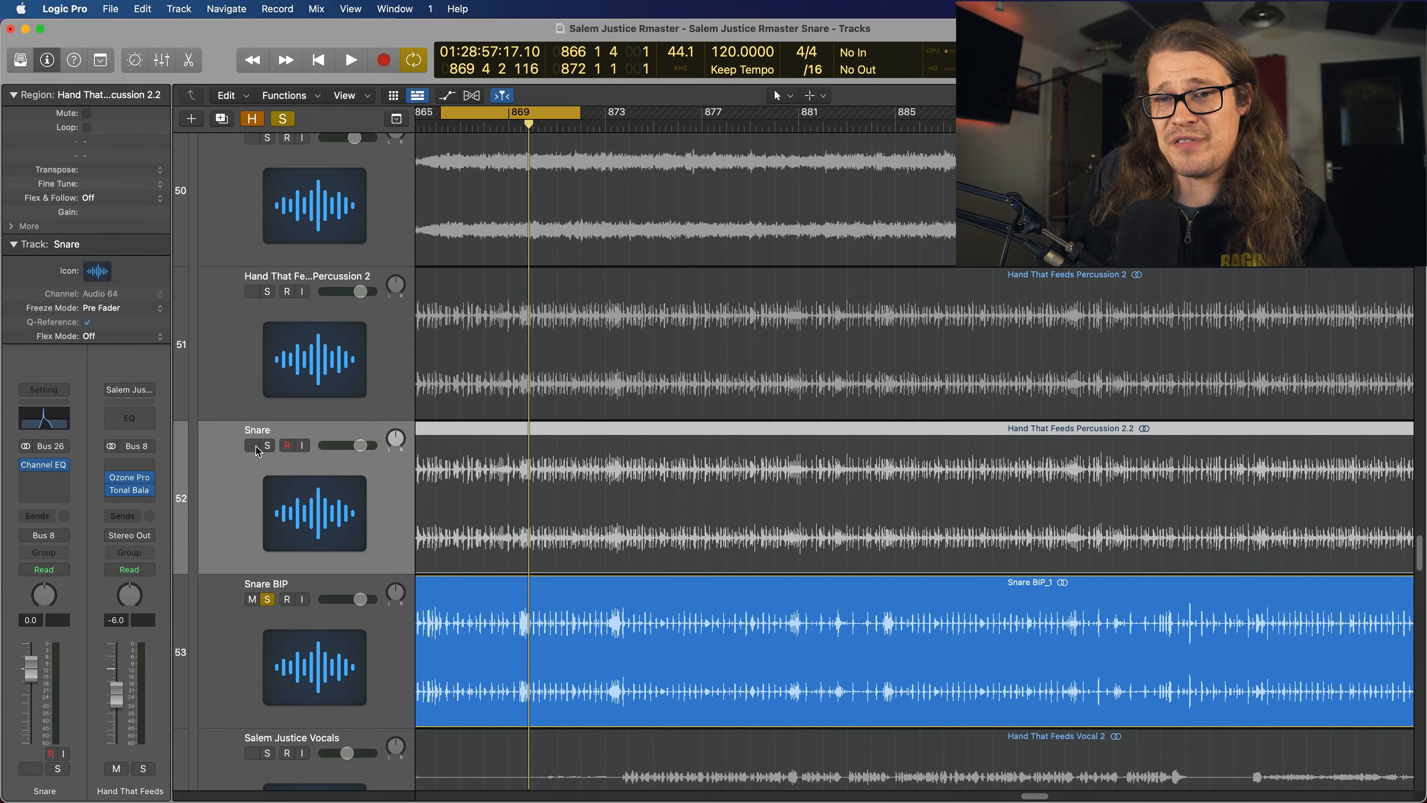
left_click(260, 586)
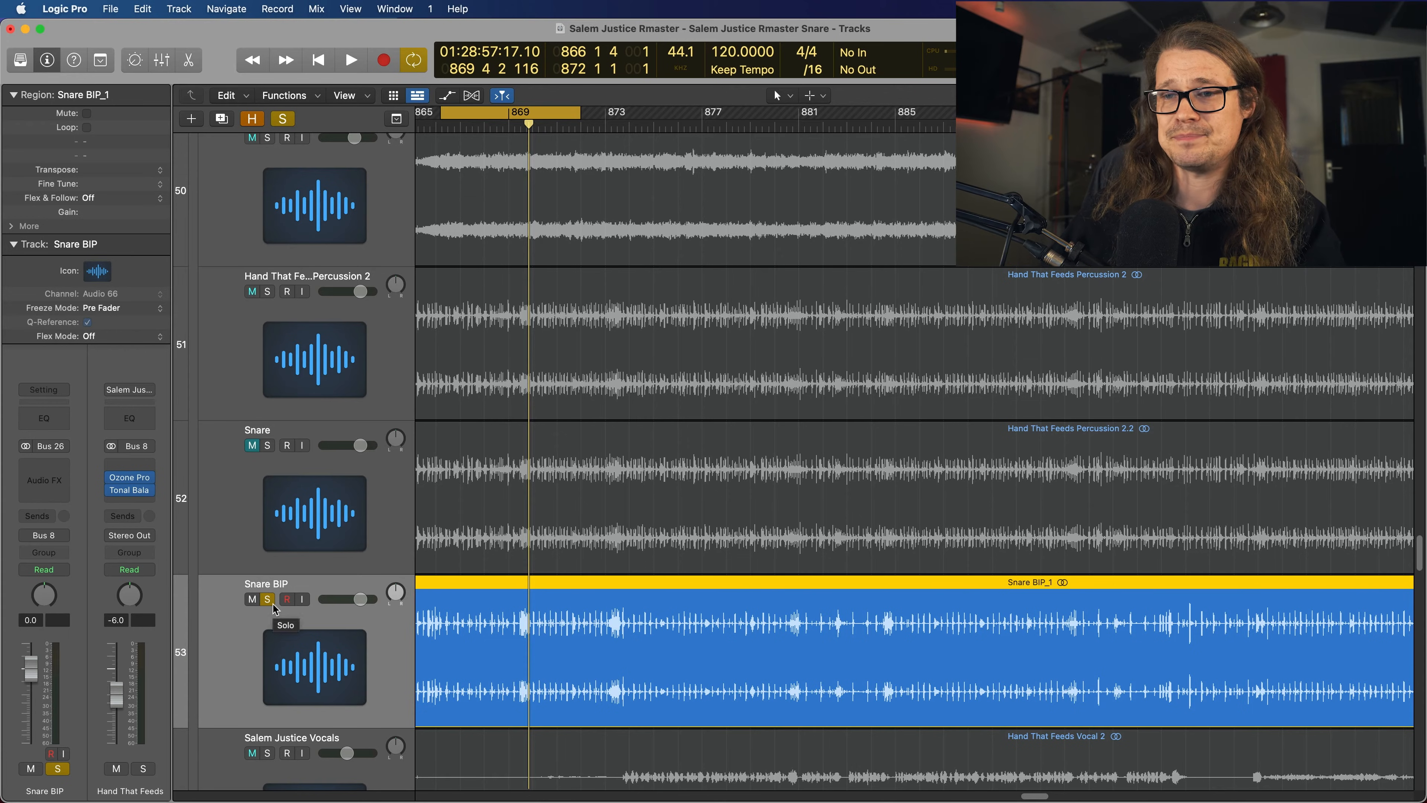
key("space")
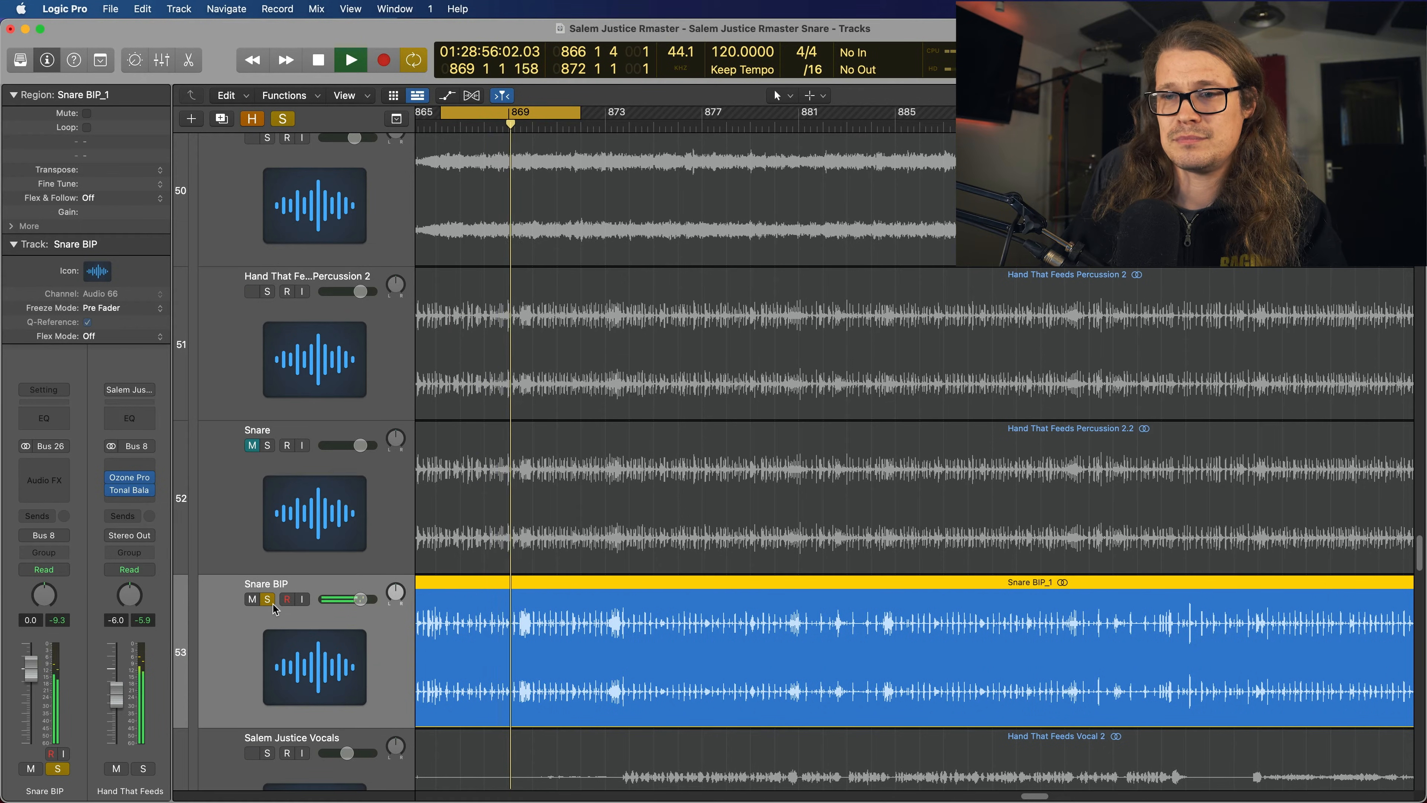
key("space")
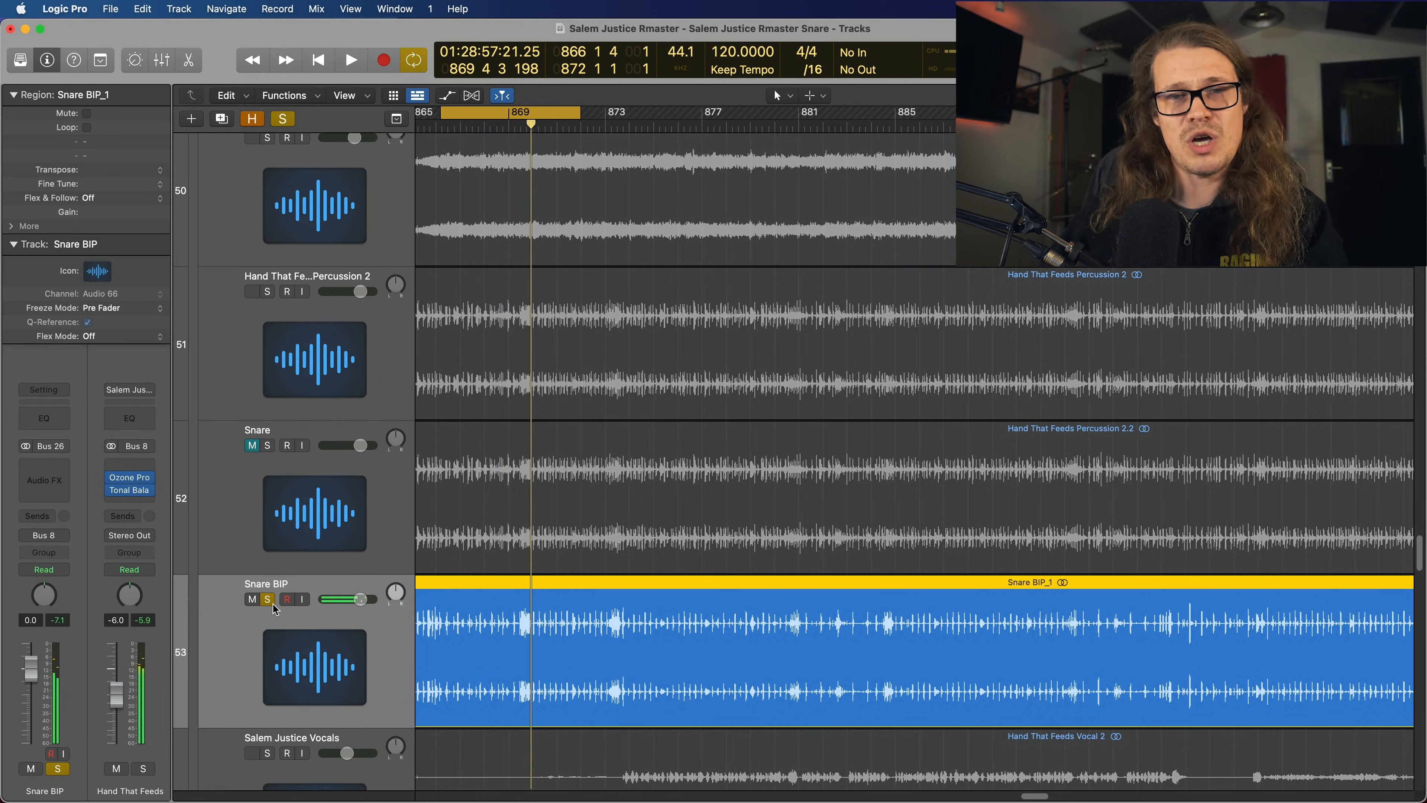
- Insert a stereo Trigger 2 plug-in on the Snare BIP track and move its window clear for editing
left_click(52, 481)
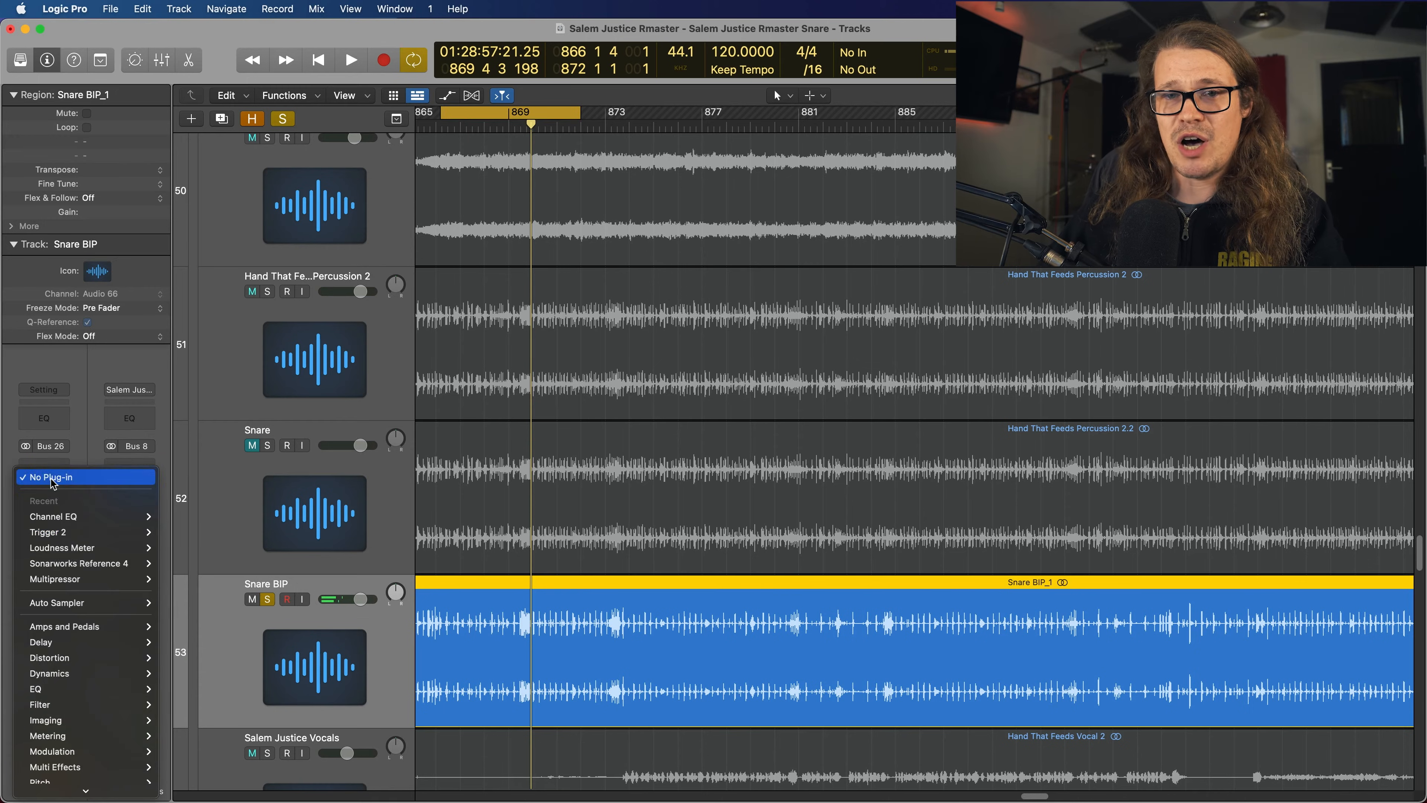
mouse_move(78, 537)
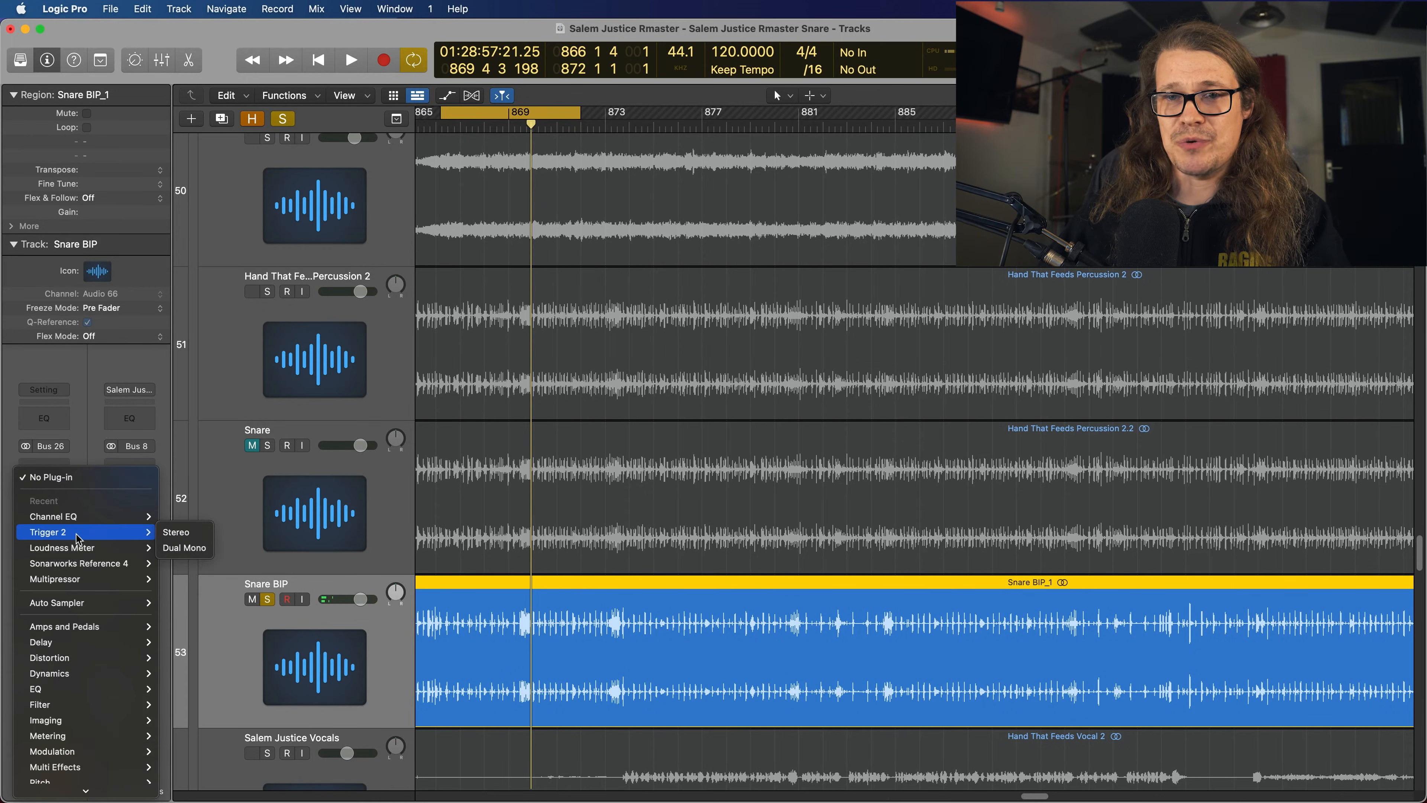
left_click(162, 534)
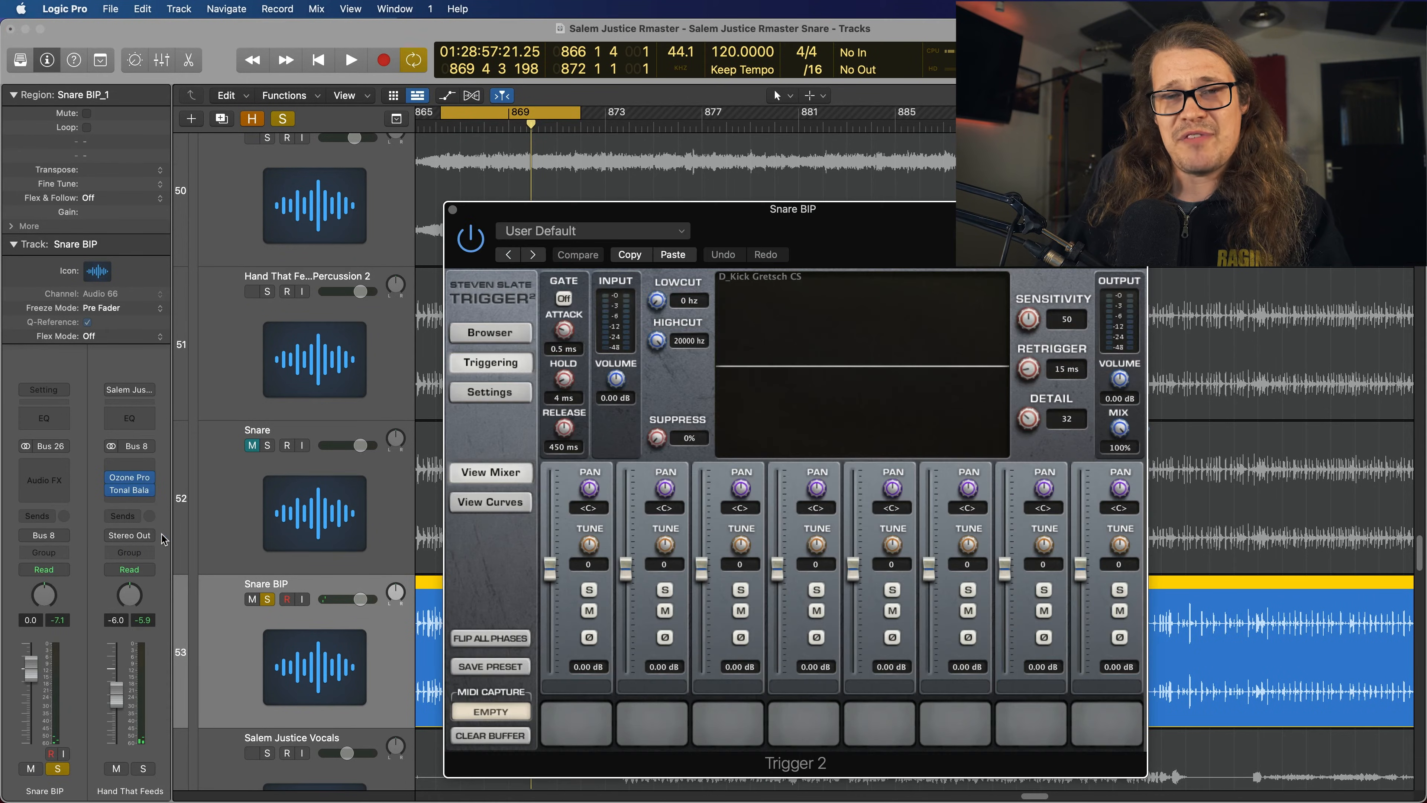
left_click_drag(782, 217, 757, 134)
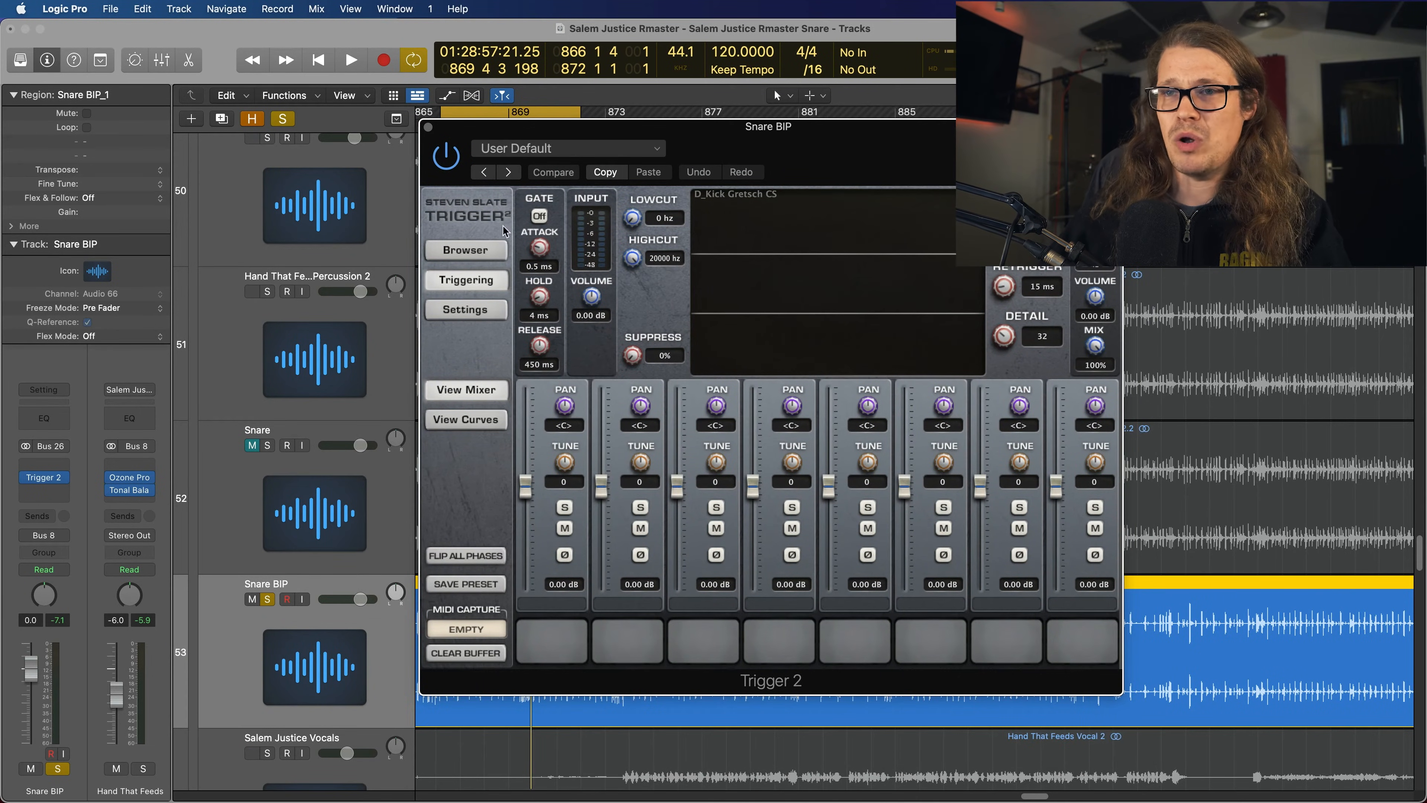
- Load the CLA Rock Snare 12.prs preset from Trigger 2's SSD CLA Snares folder and close the plug-in window
left_click(498, 260)
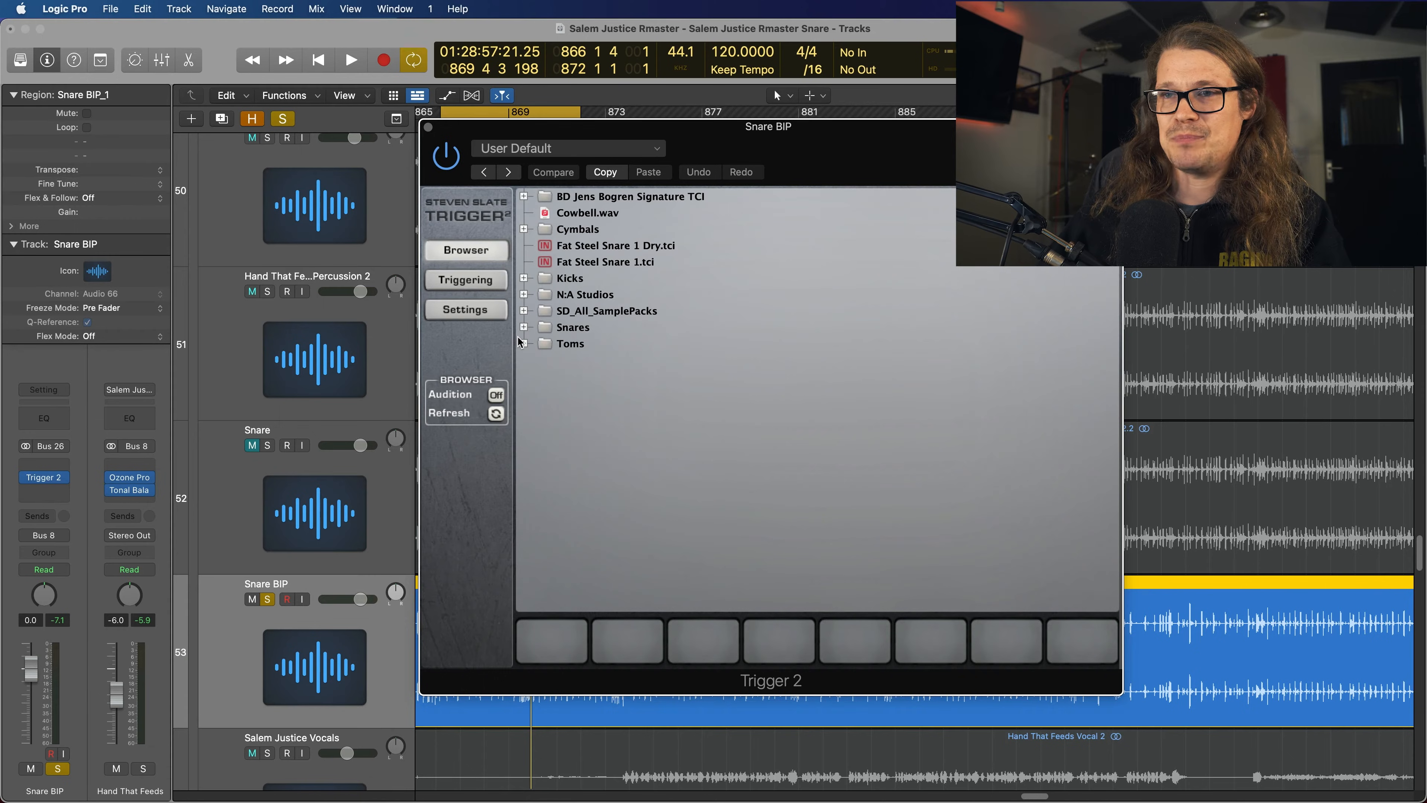
left_click(524, 327)
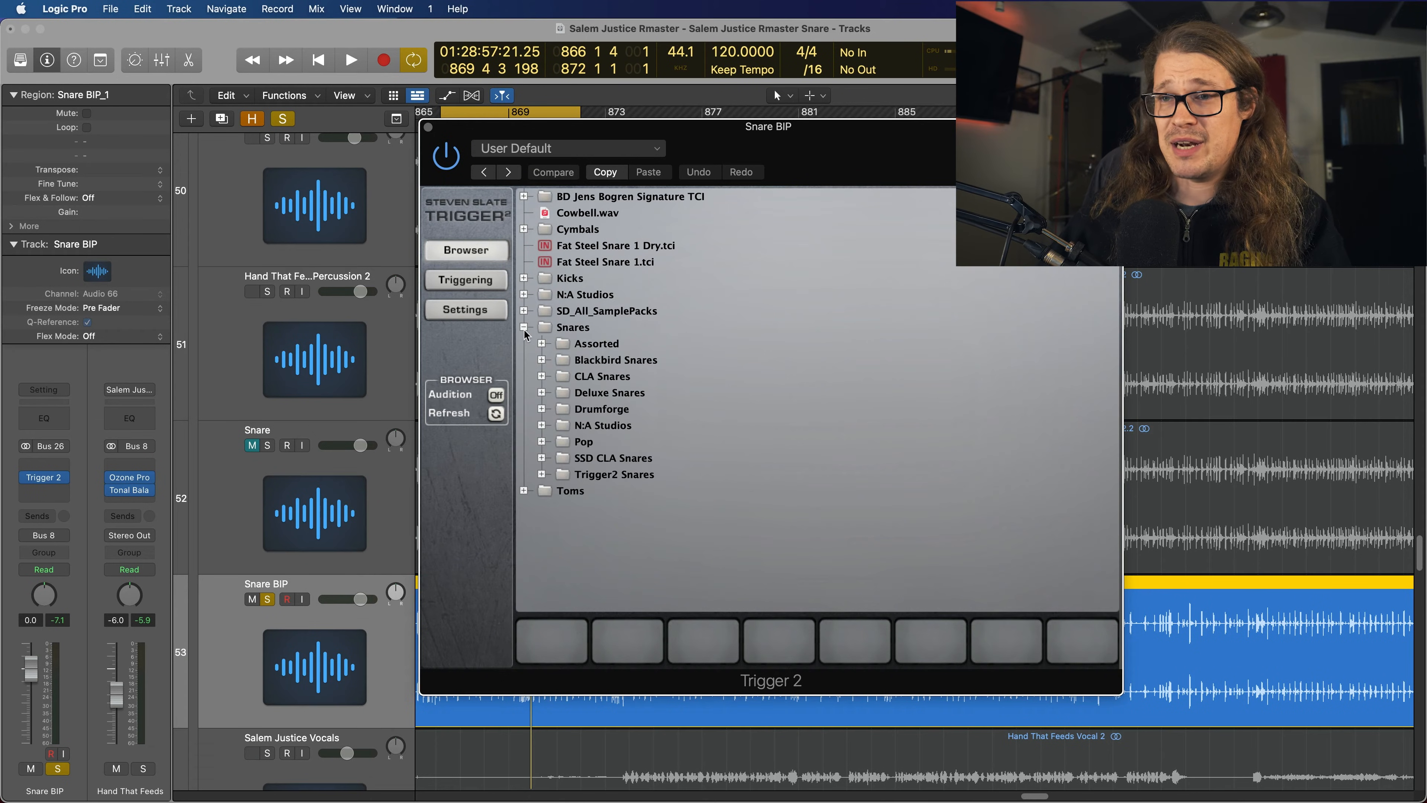
left_click(541, 458)
scroll(606, 444, "down", 3)
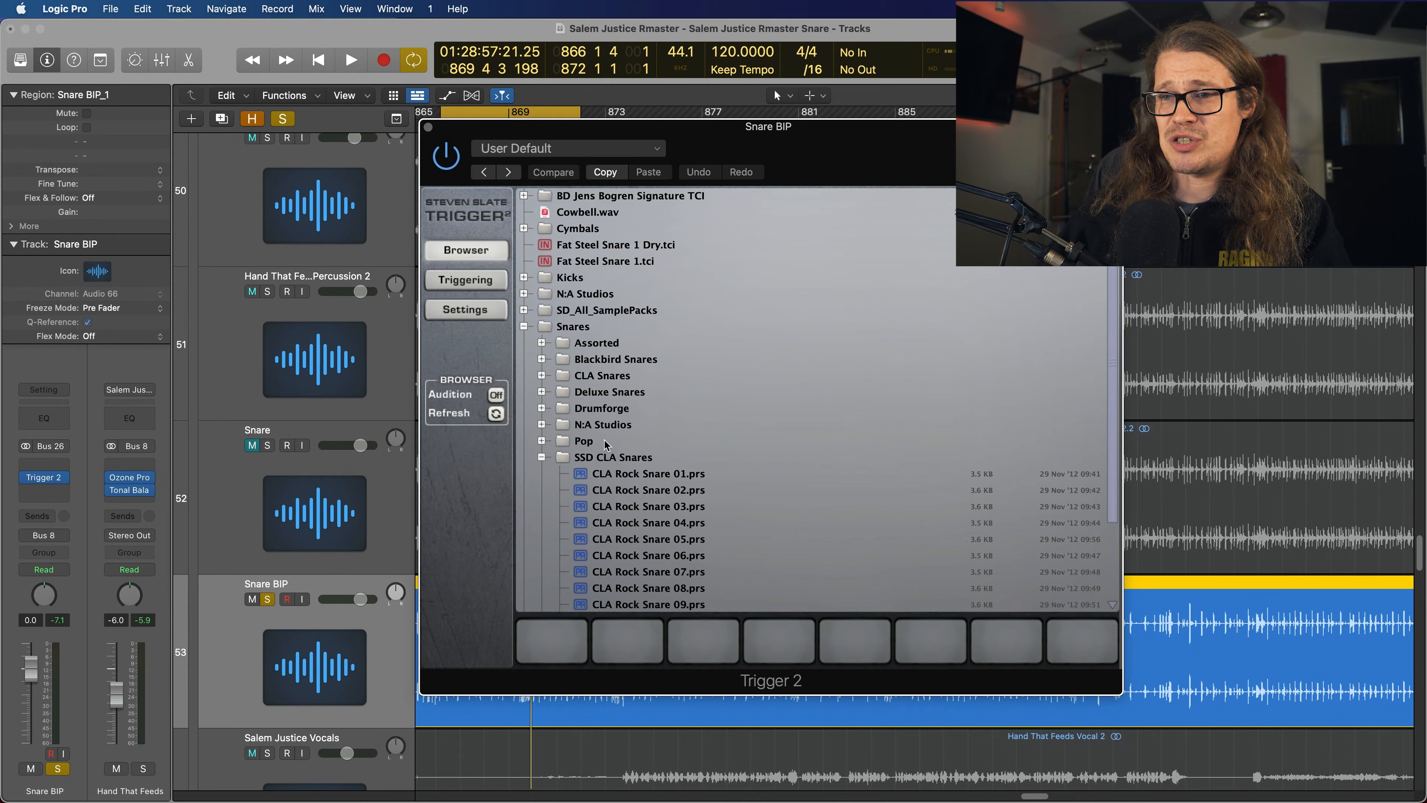
scroll(606, 444, "down", 2)
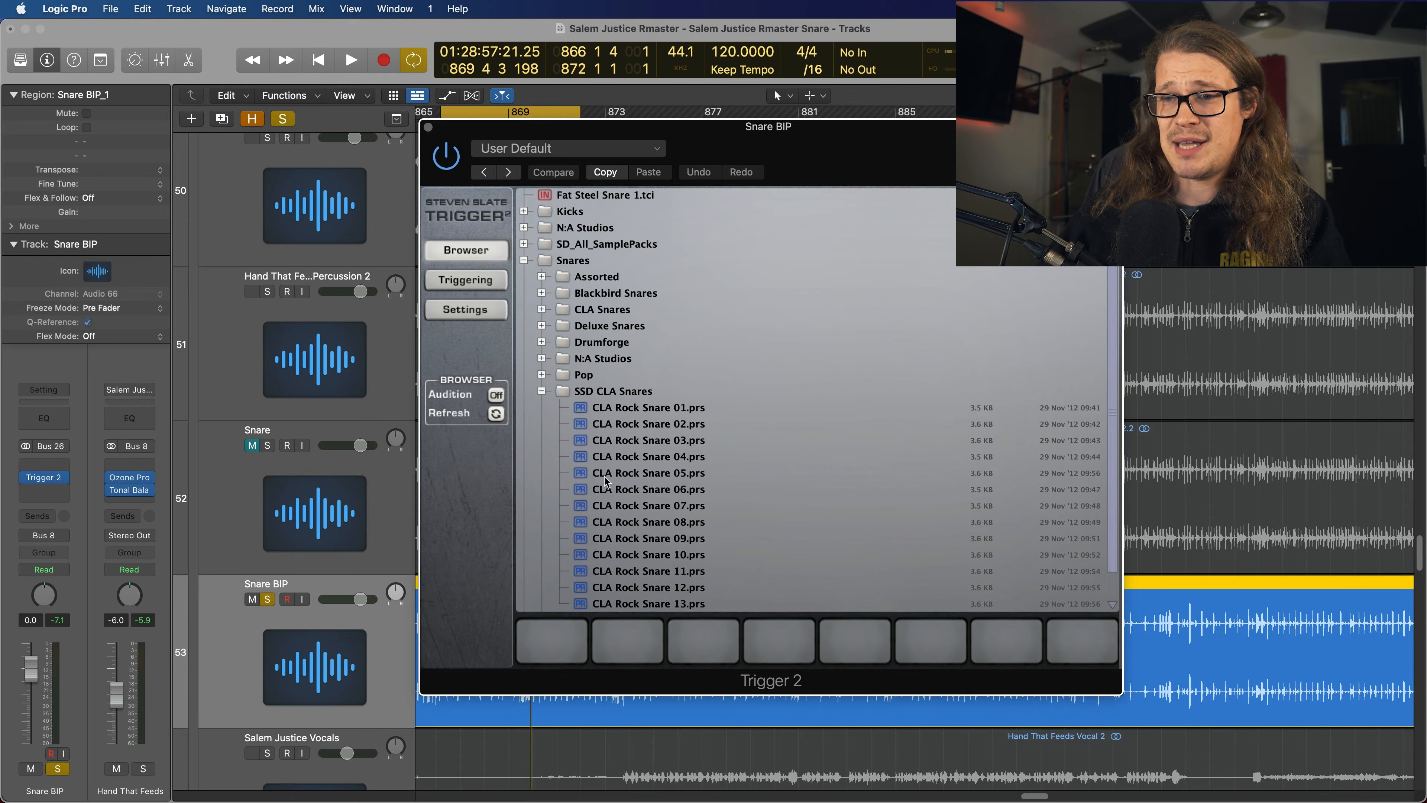
left_click(586, 588)
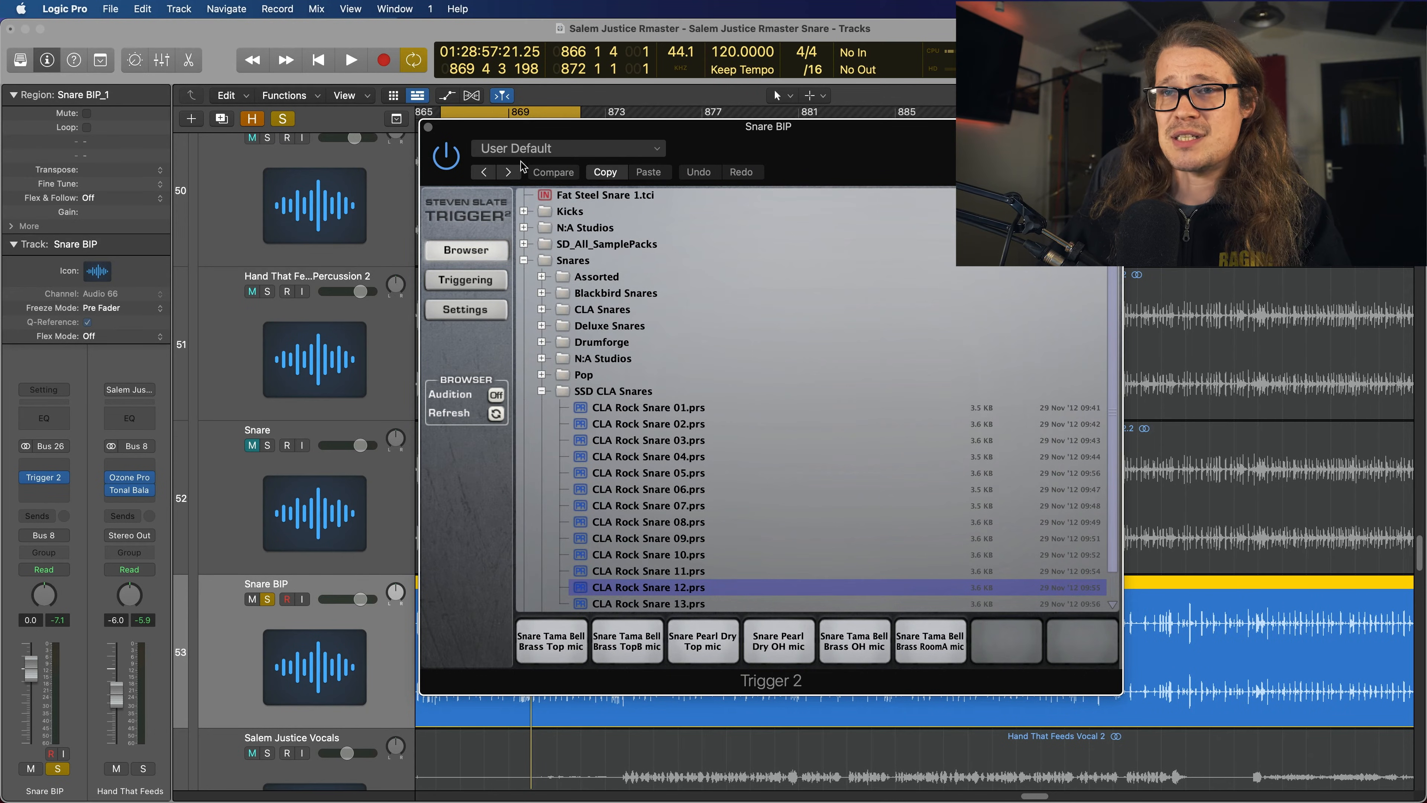
left_click(427, 127)
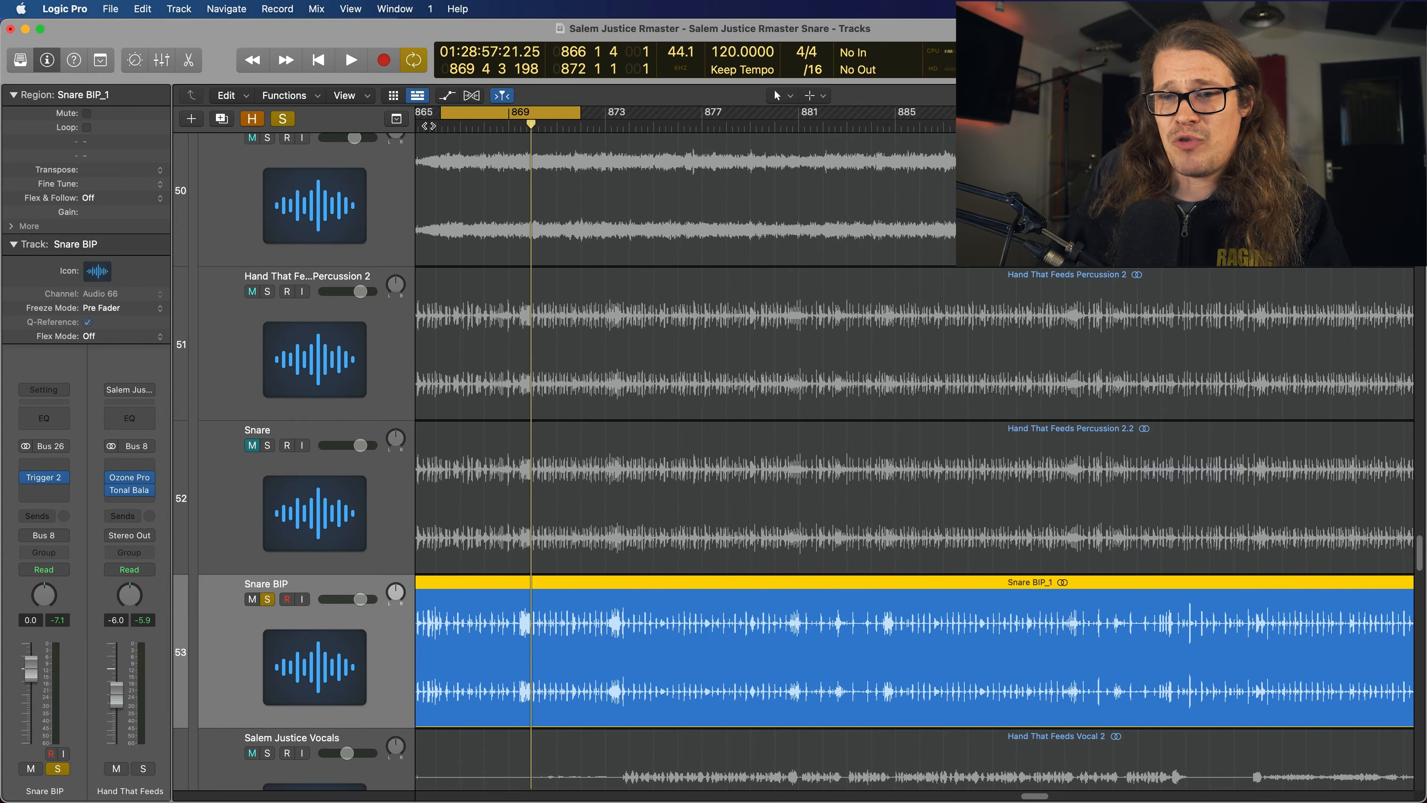
- Reopen Trigger 2's triggering settings, raise Detail to 55, and lower it to 46 while listening to playback
left_click(45, 477)
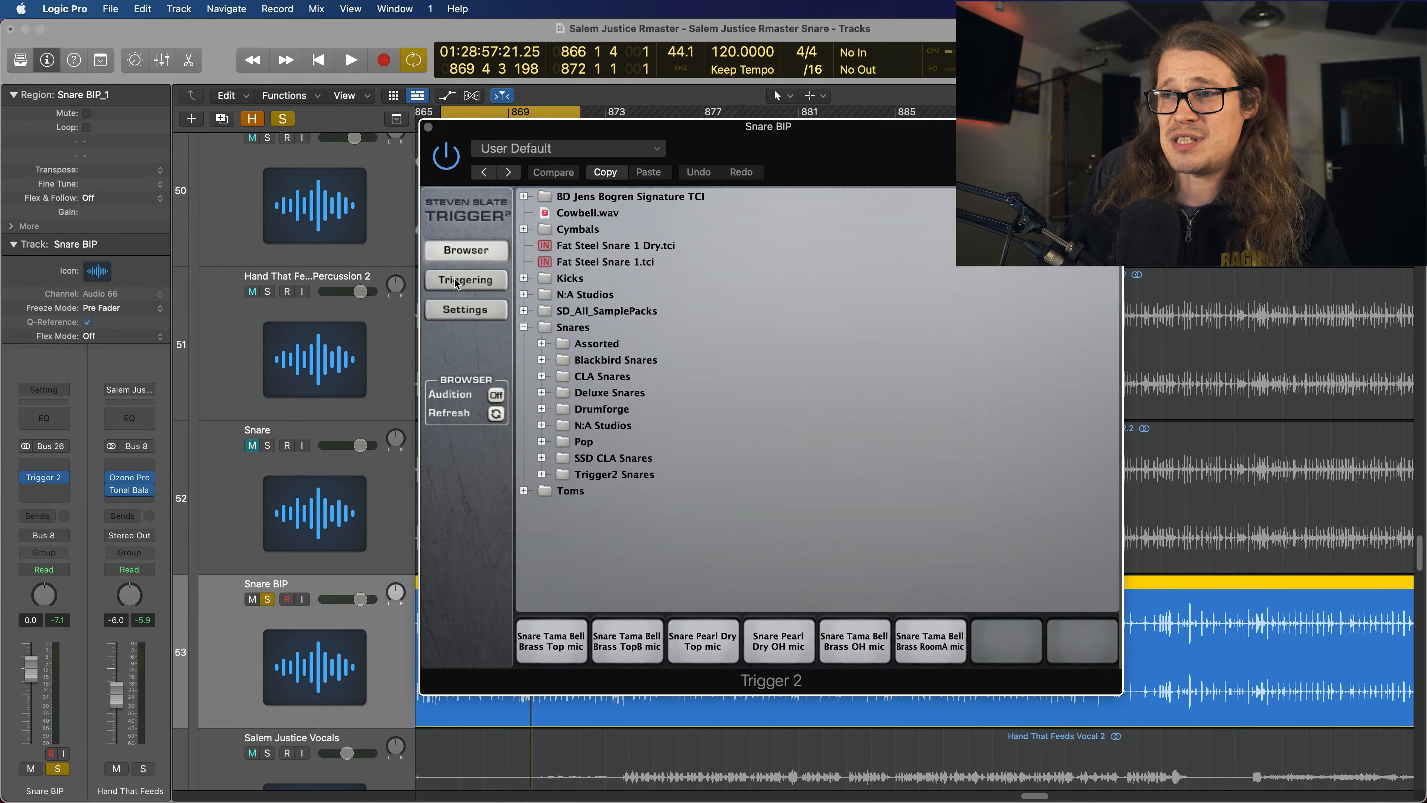
left_click(457, 281)
left_click_drag(1004, 339, 1005, 297)
key("space")
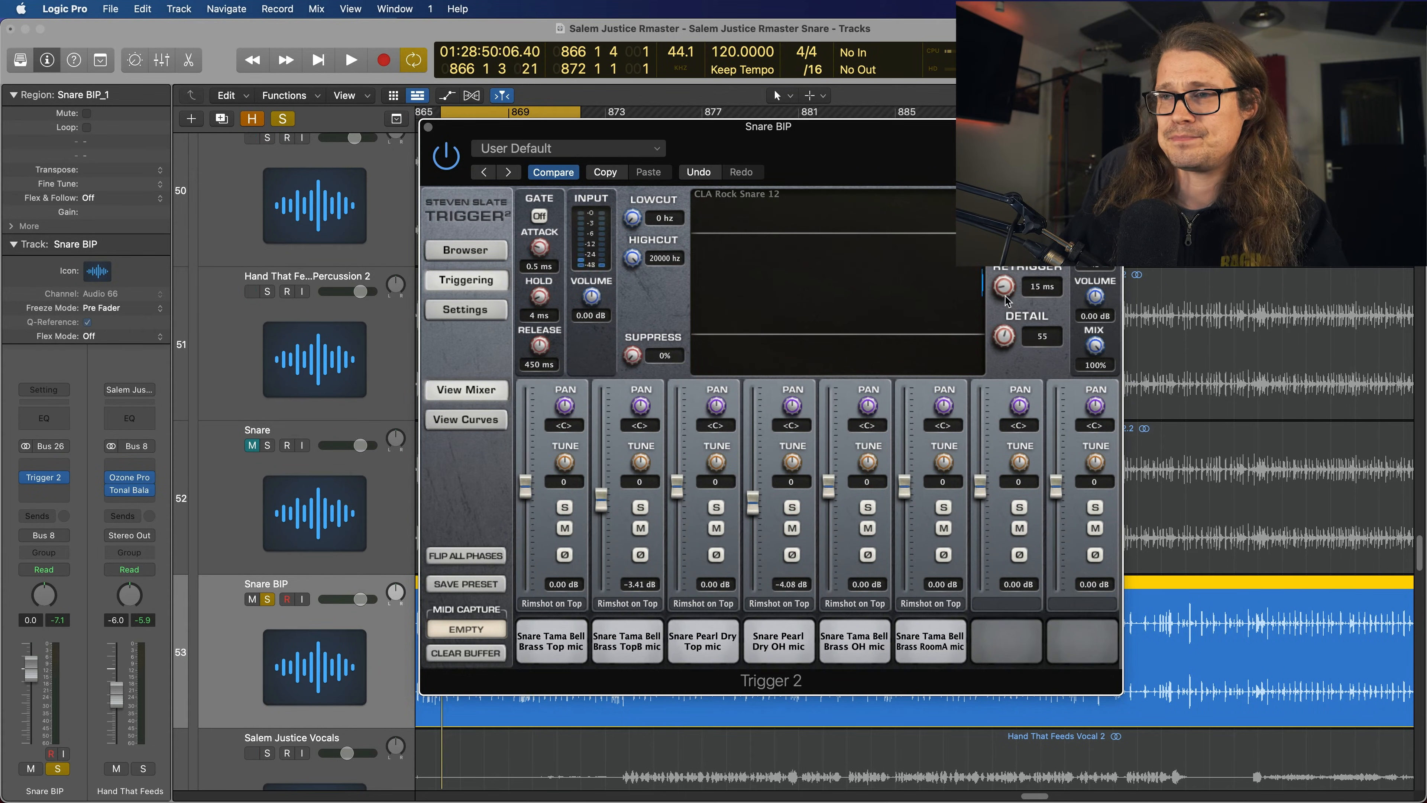
key("space")
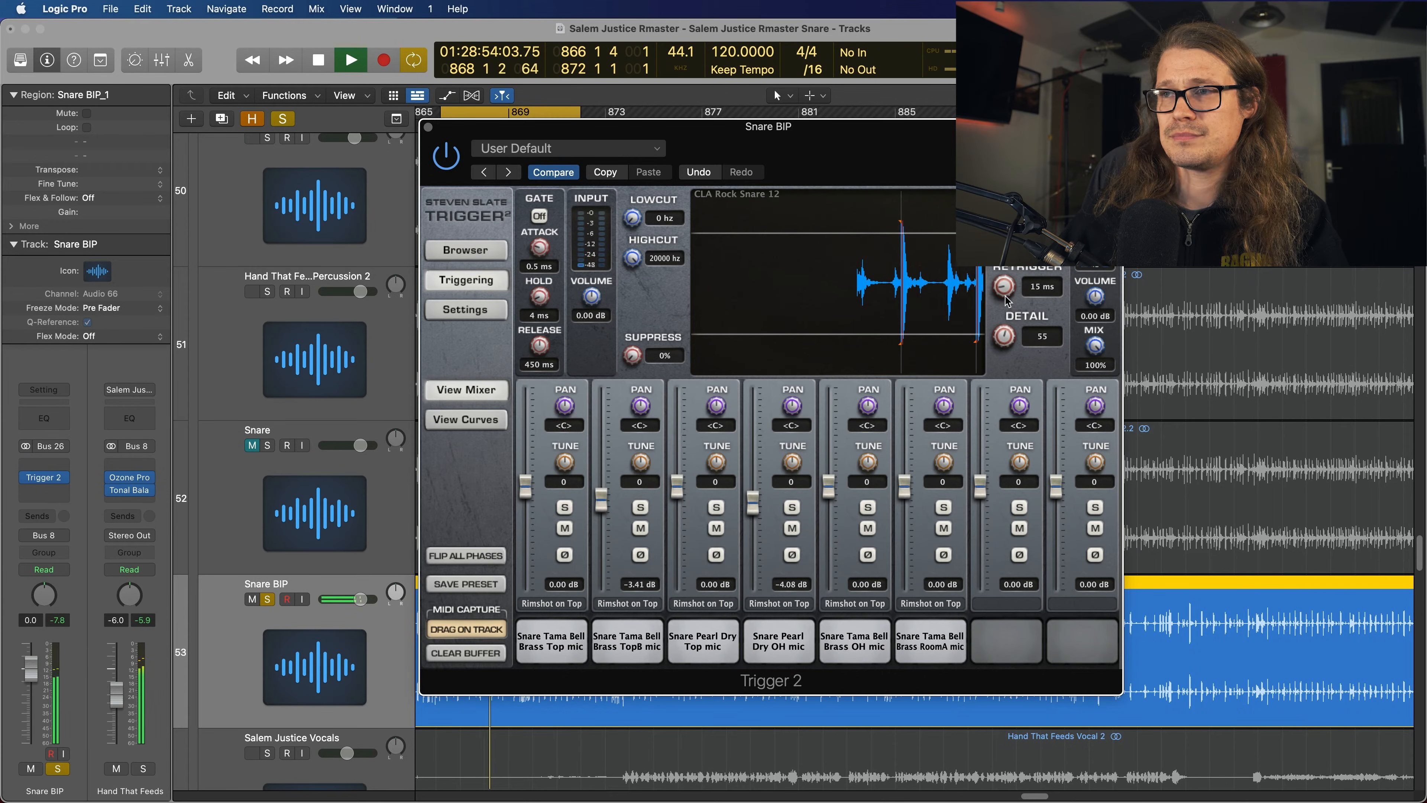
left_click_drag(1005, 339, 1006, 353)
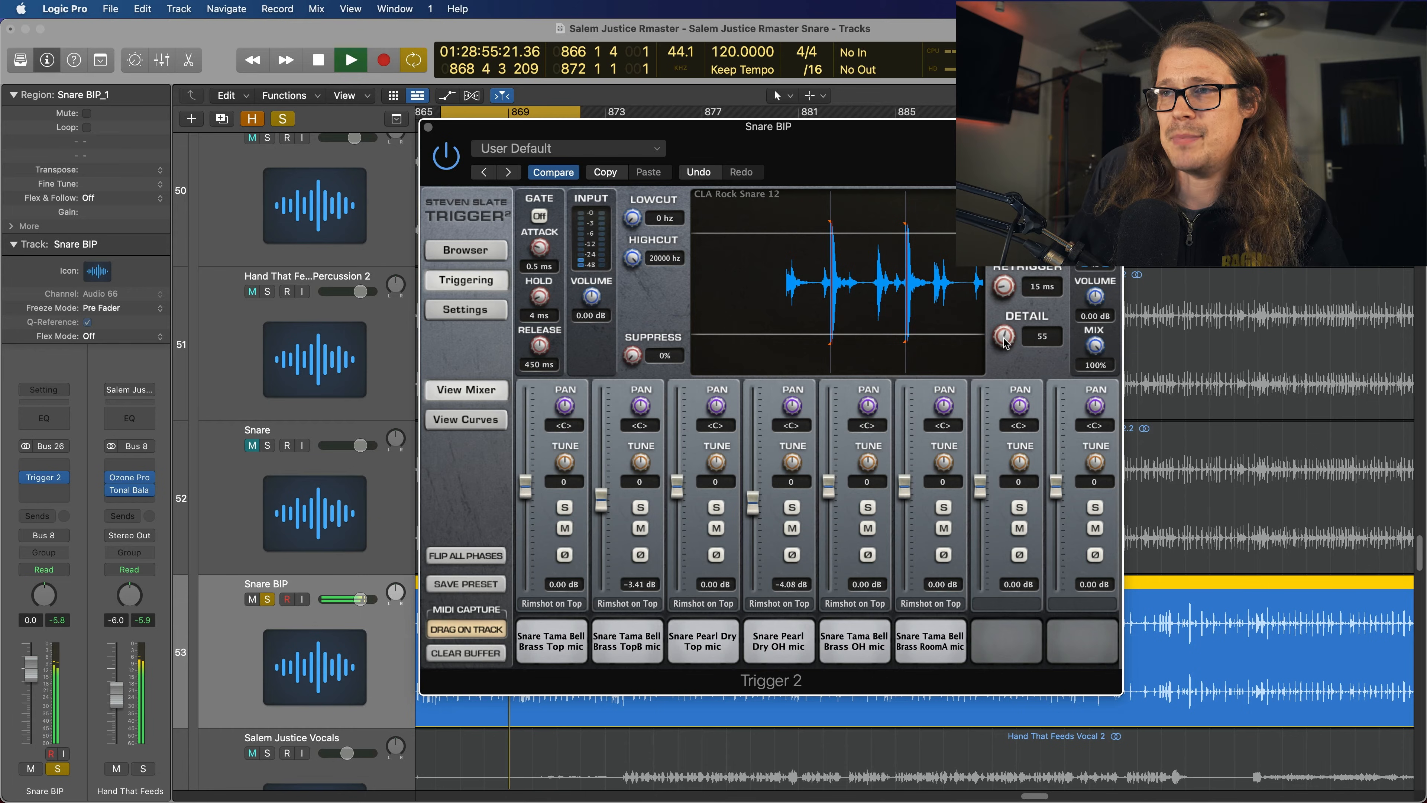
key("space")
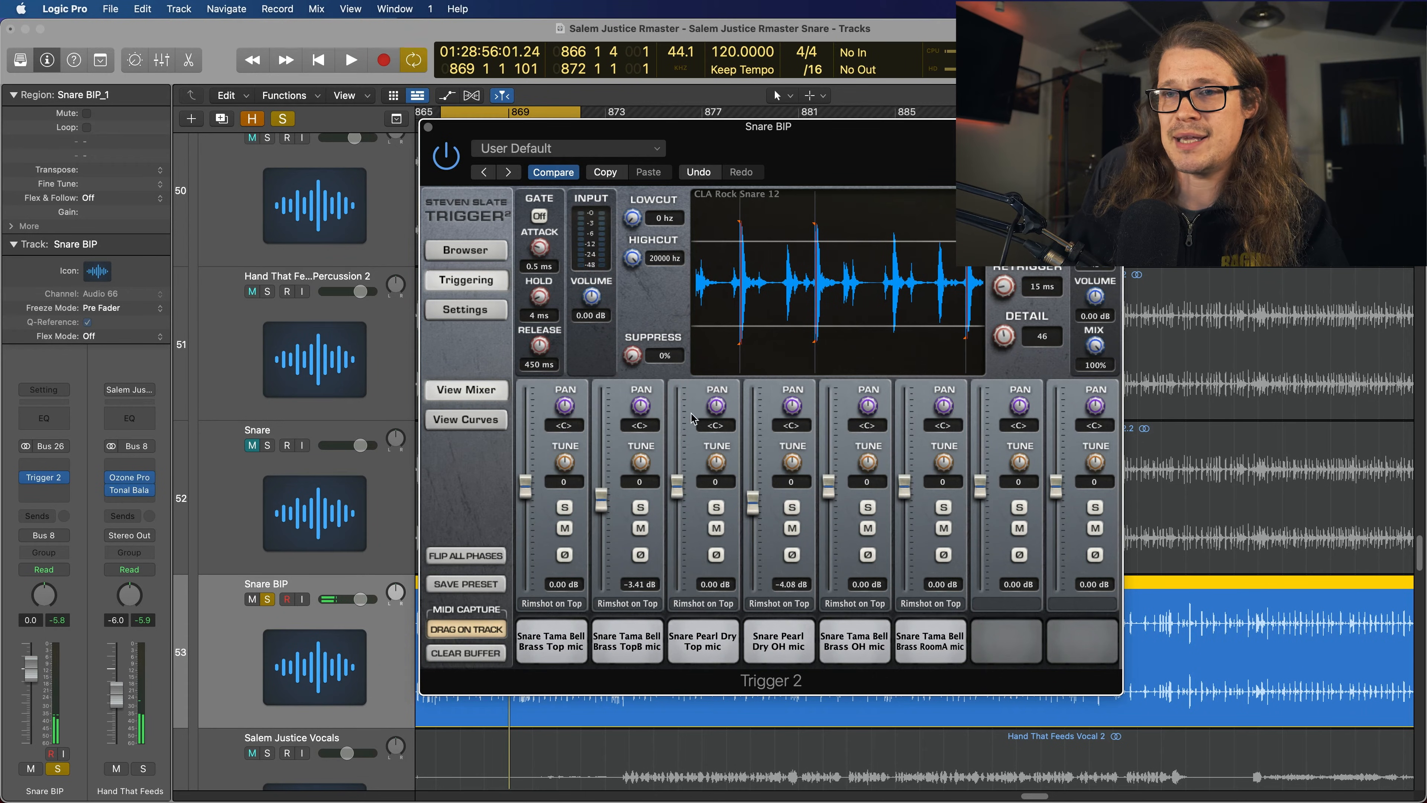
- Set Trigger 2's linked curves to Dynamics 89, Velocity 67 and range minimum 71, audition the result and close the plug-in
left_click(463, 423)
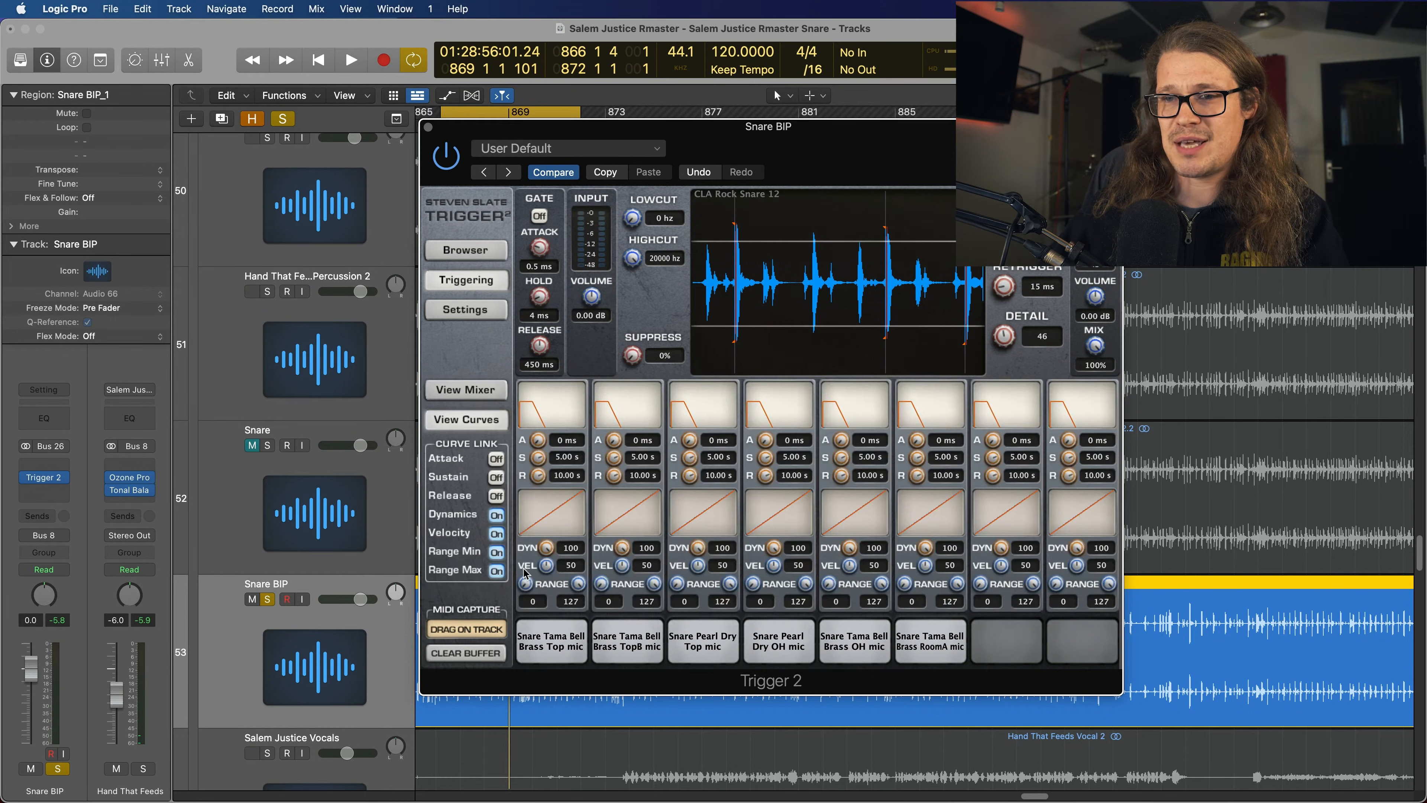
mouse_move(526, 582)
left_mouse_down()
mouse_move(526, 513)
mouse_move(548, 569)
left_mouse_up()
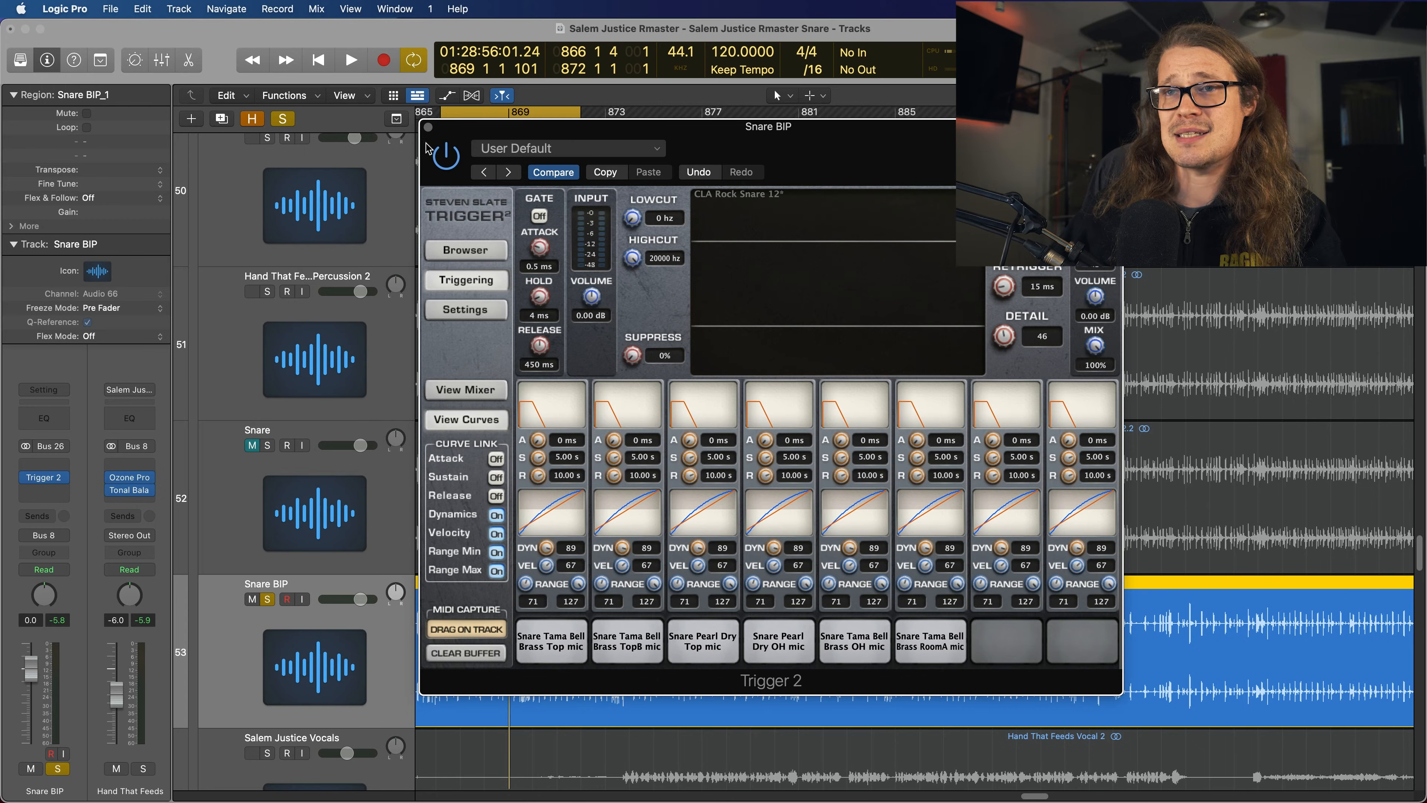
key("space")
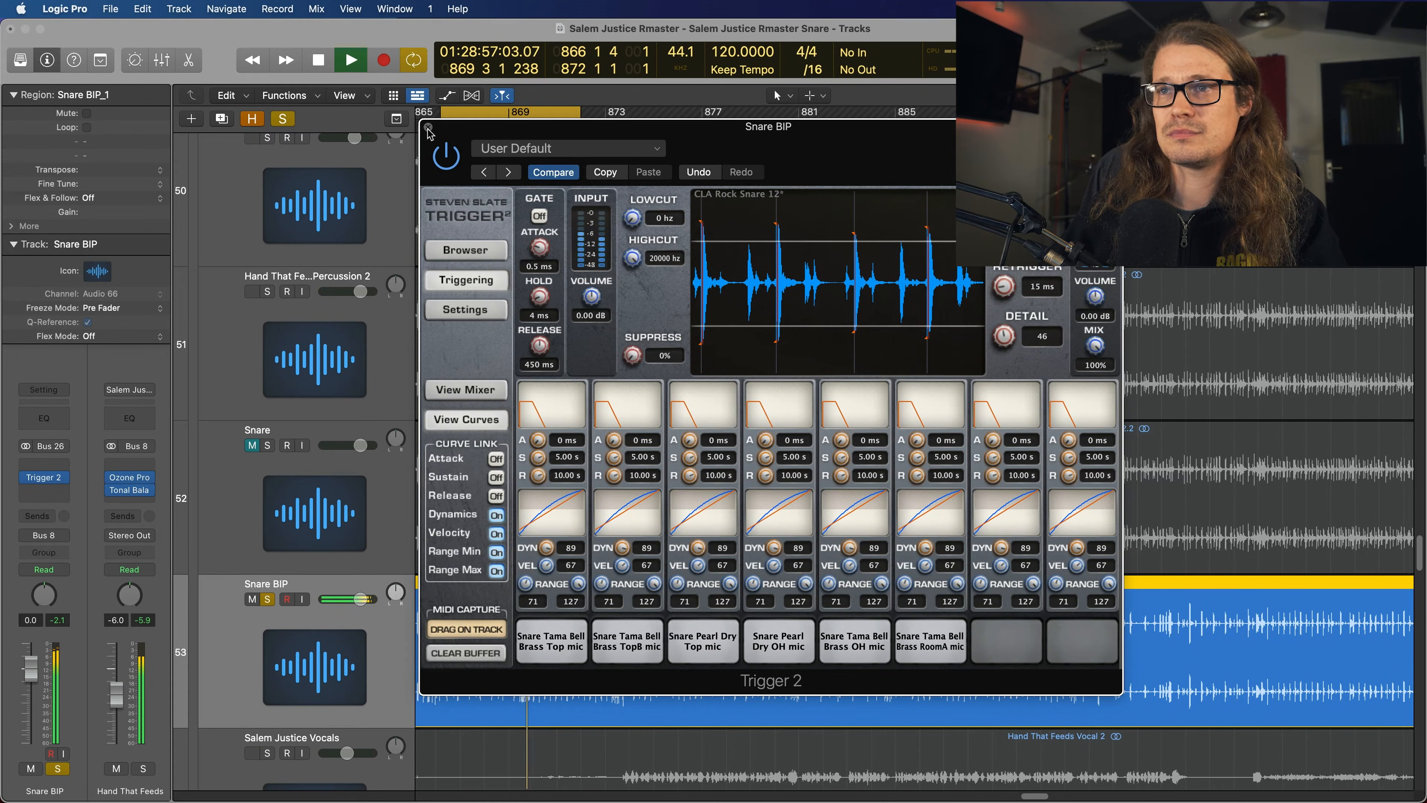
key("space")
left_click(428, 128)
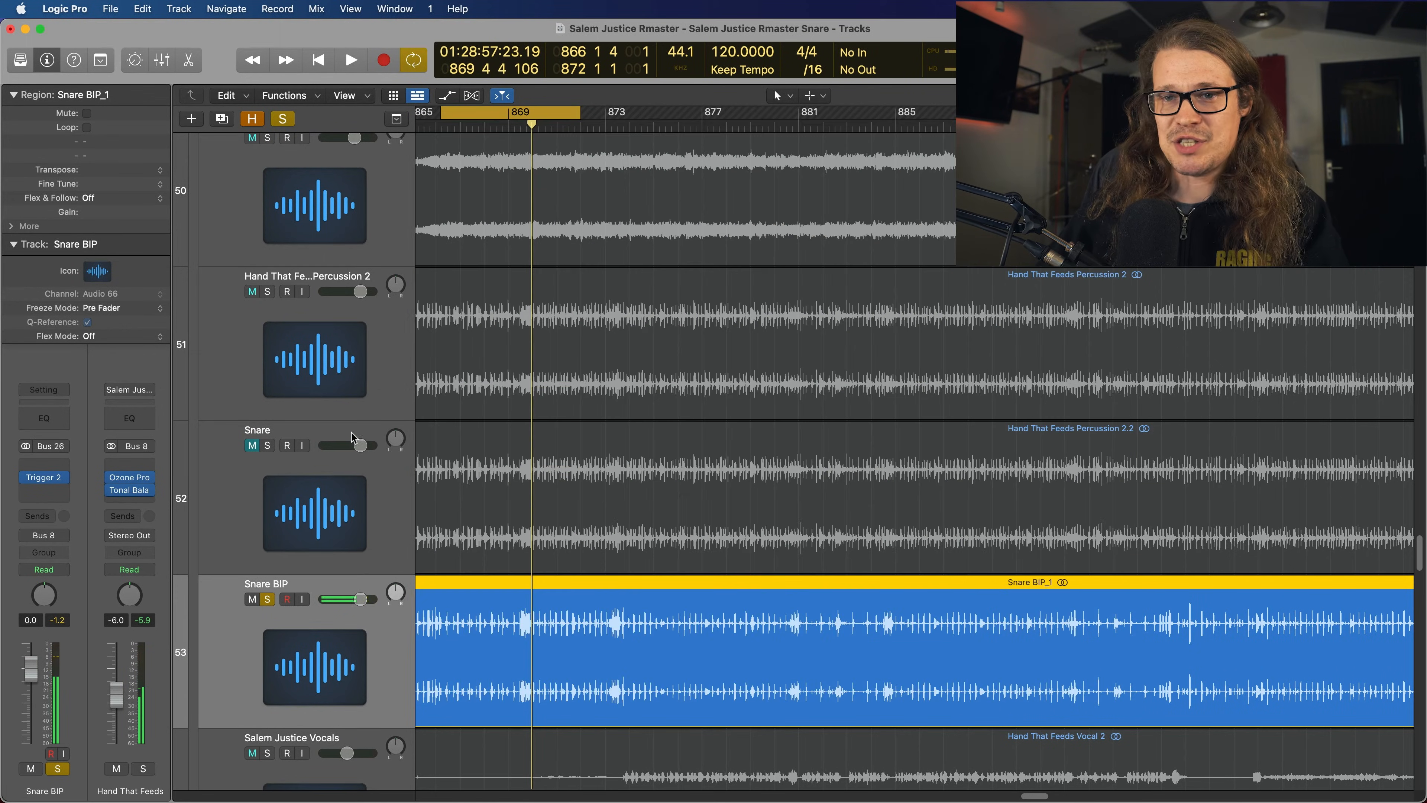
- Turn off solo on Snare BIP and pull its volume all the way down, leaving the track unmuted
left_click(268, 599)
left_click(253, 599)
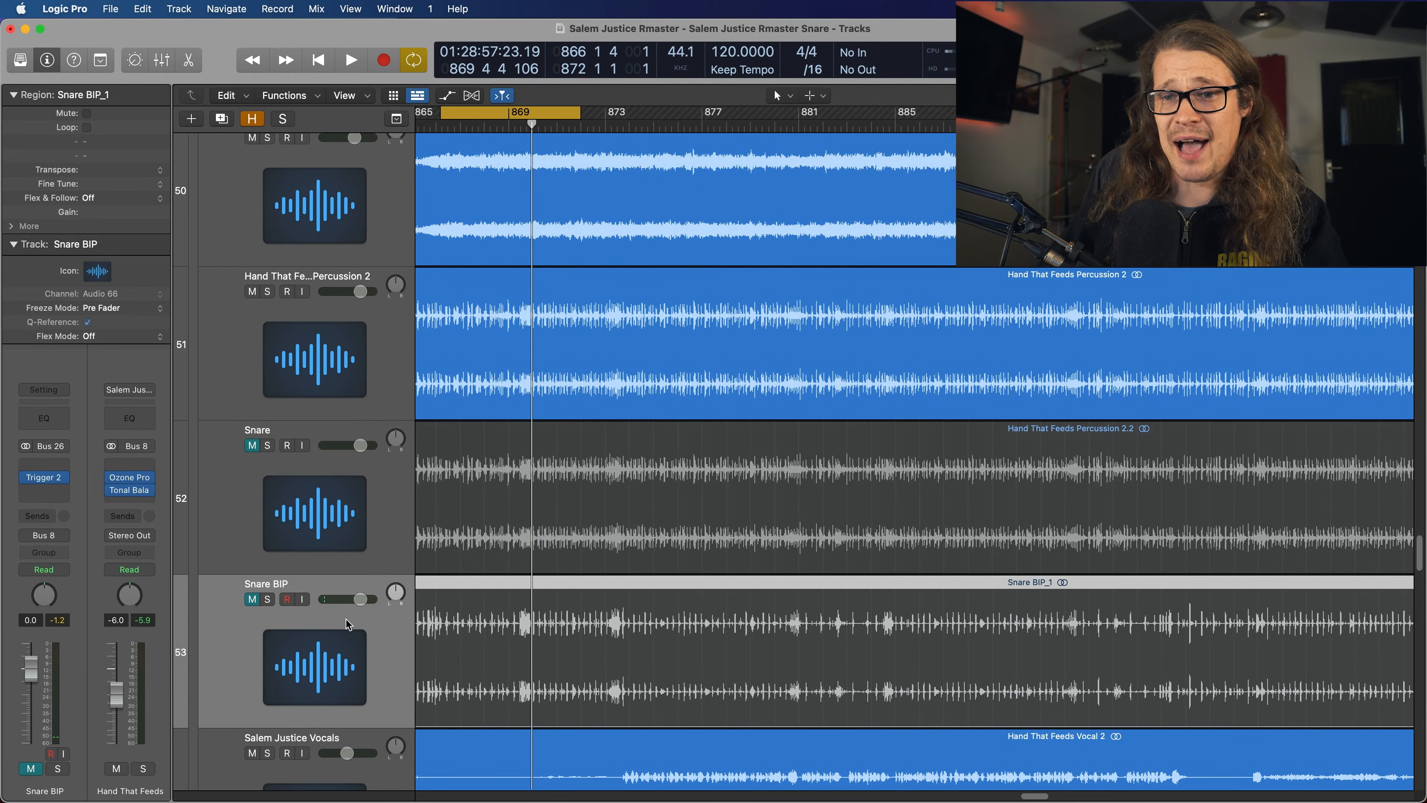
left_click_drag(361, 600, 328, 600)
left_click(252, 599)
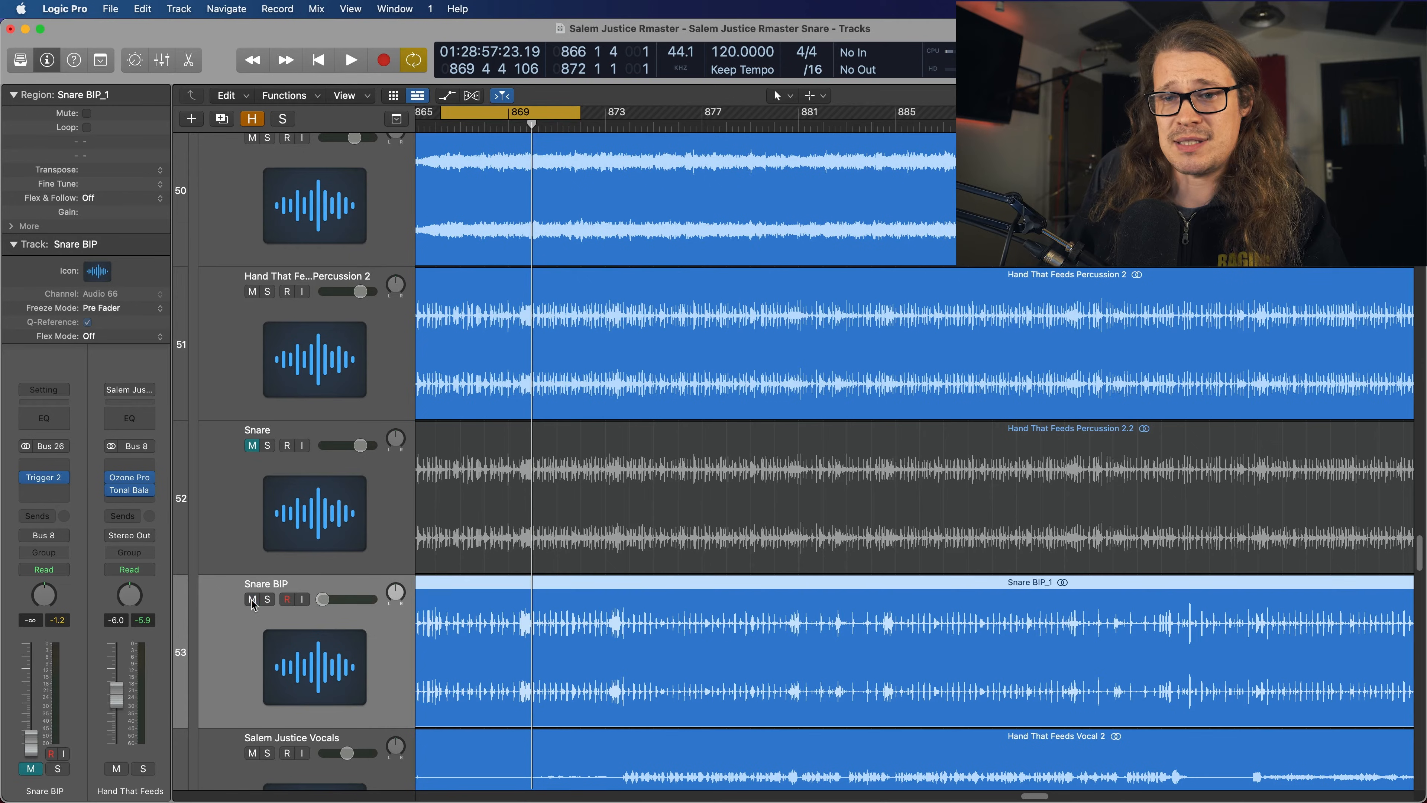
- While the full mix plays, bring the Snare BIP volume up to -4.0 dB
key("space")
left_click(326, 604)
left_click_drag(323, 599, 350, 599)
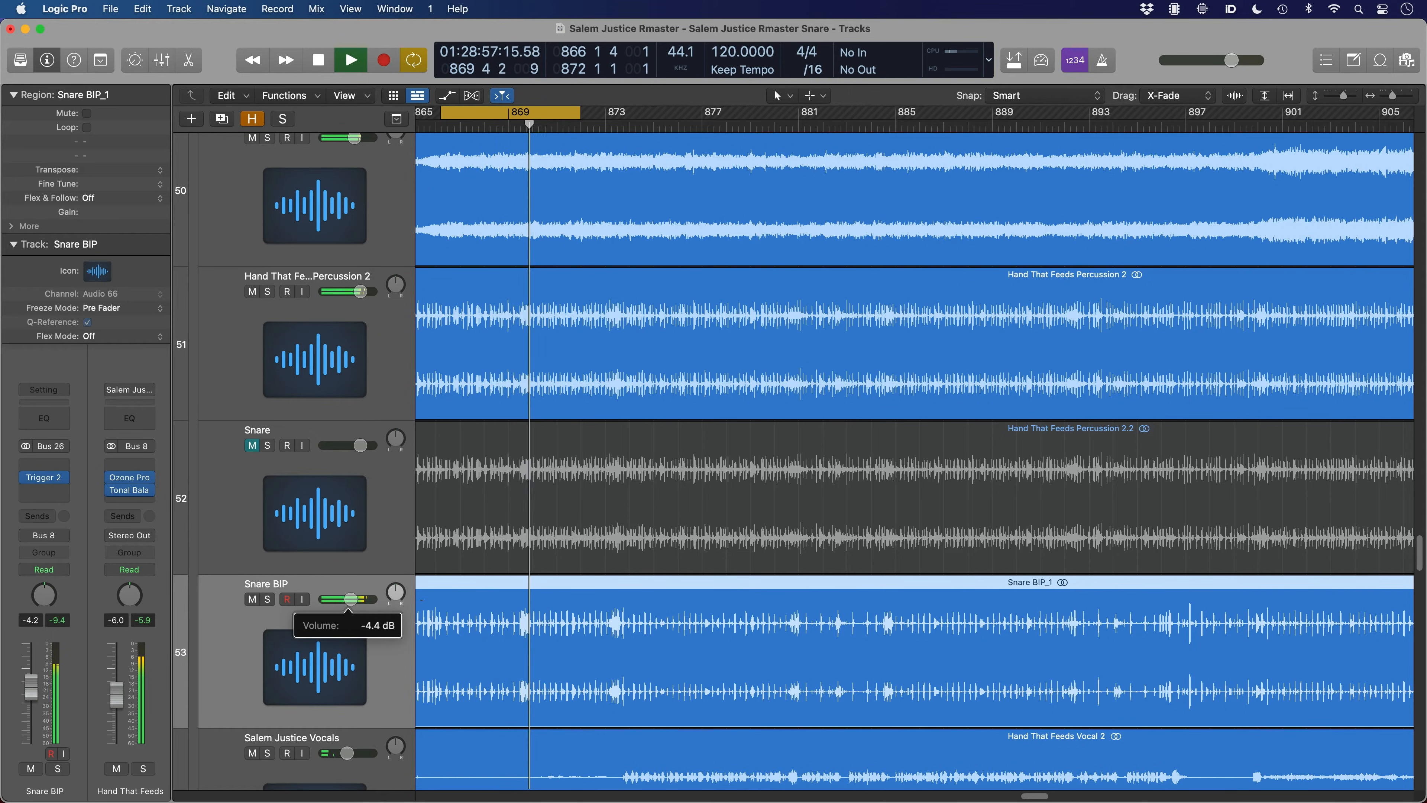
left_click_drag(350, 599, 352, 599)
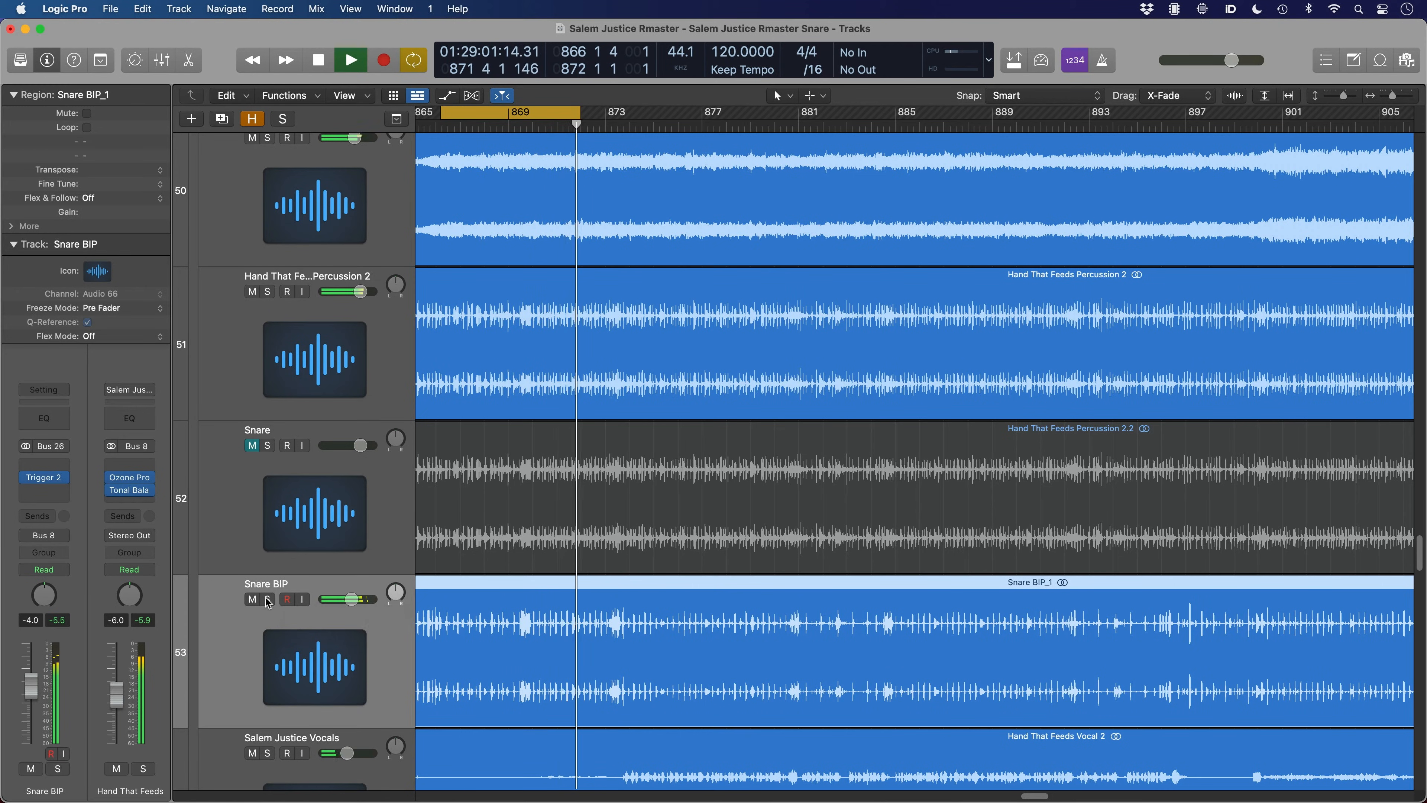
- Compare the mix without and with the triggered snare by muting and unmuting Snare BIP during playback
left_click(253, 599)
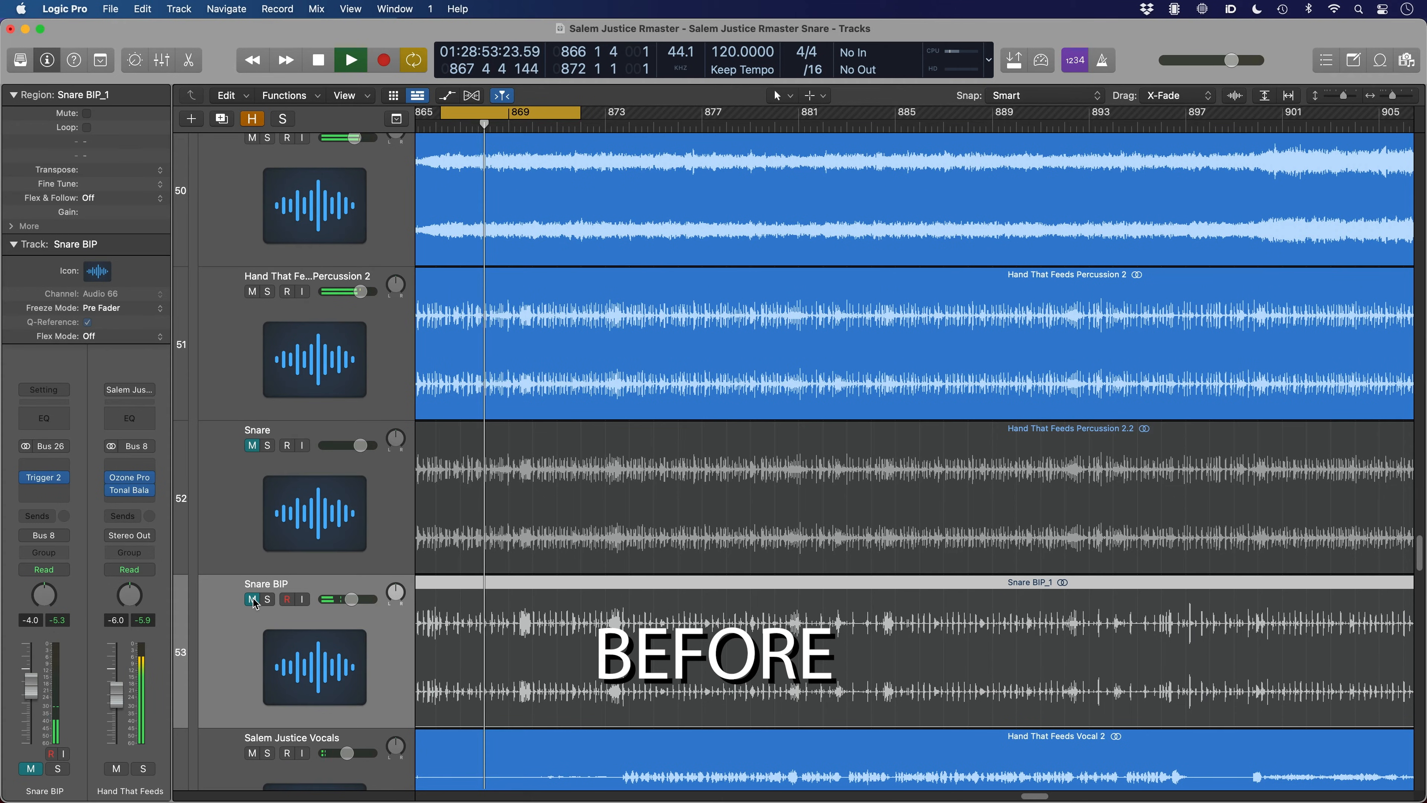
left_click(254, 599)
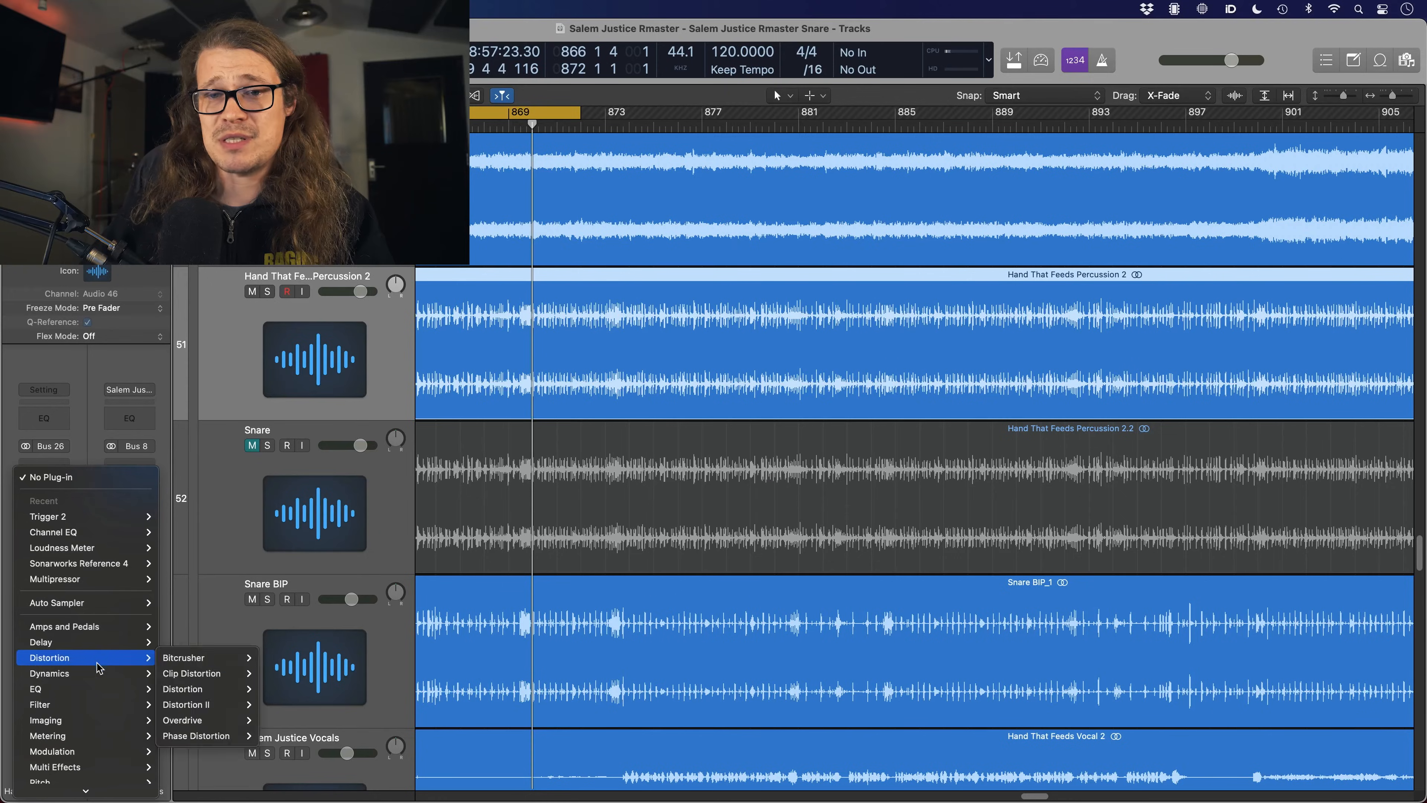
- Insert a Compressor on the Hand That Feeds Percussion 2 track and move its window clear of the video overlay
mouse_move(103, 677)
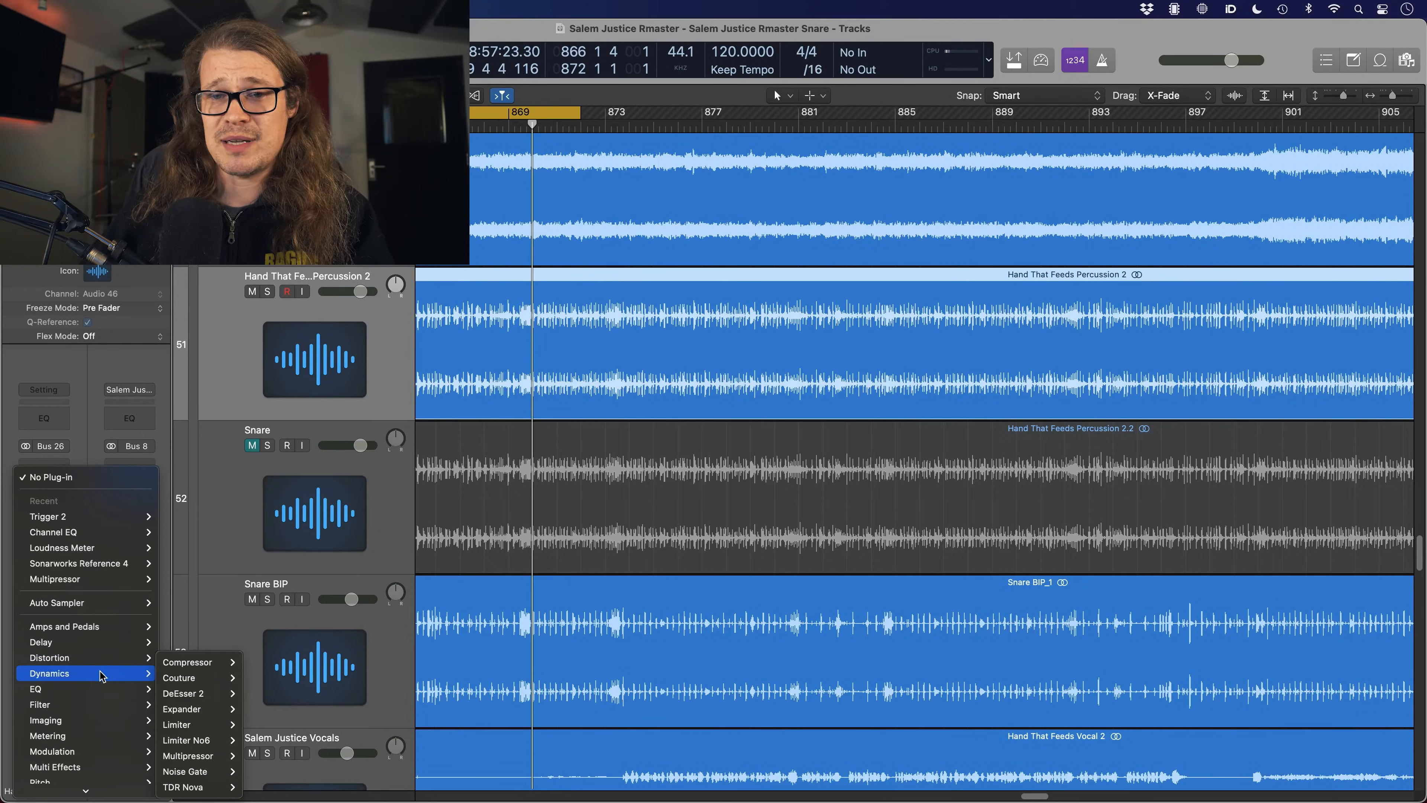
left_click(274, 667)
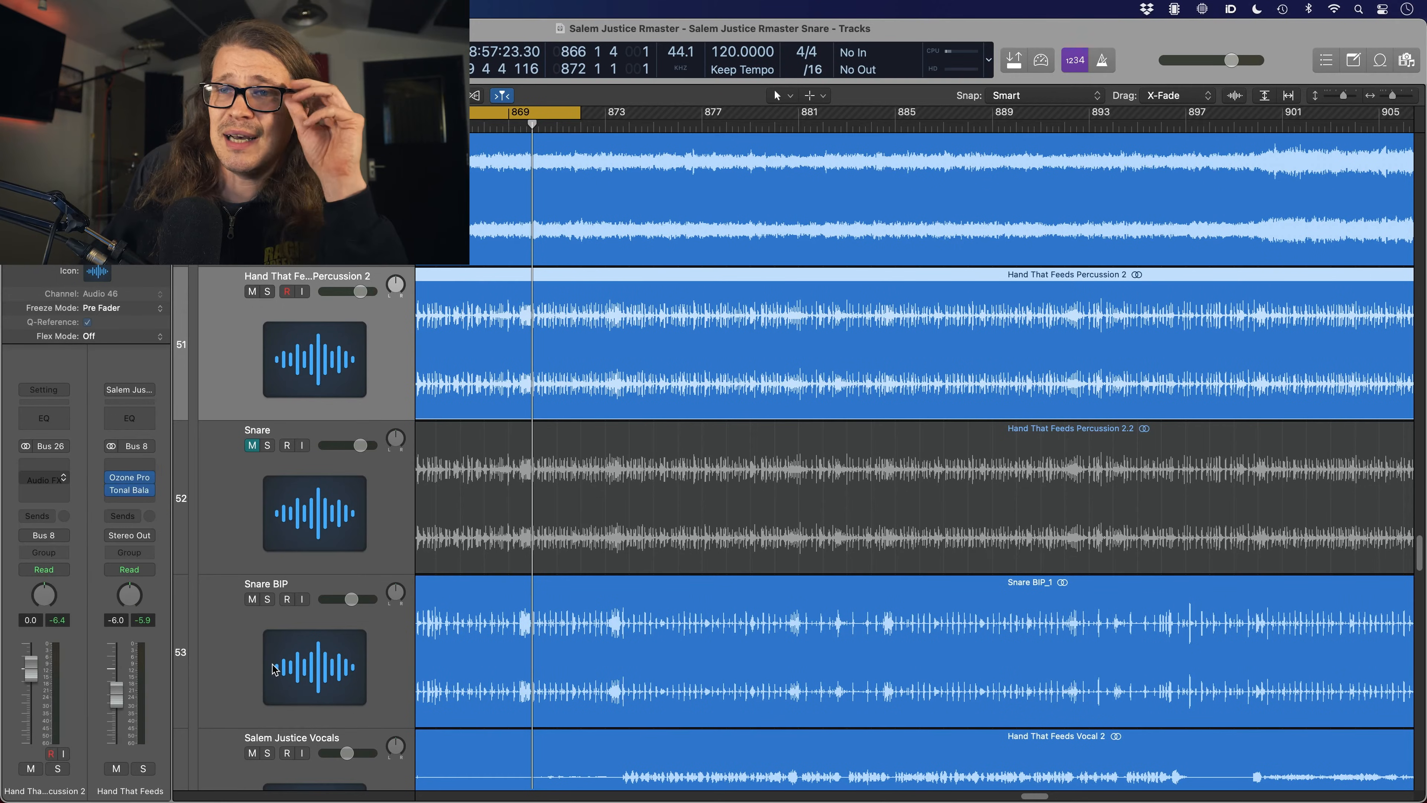
left_click_drag(795, 213, 726, 149)
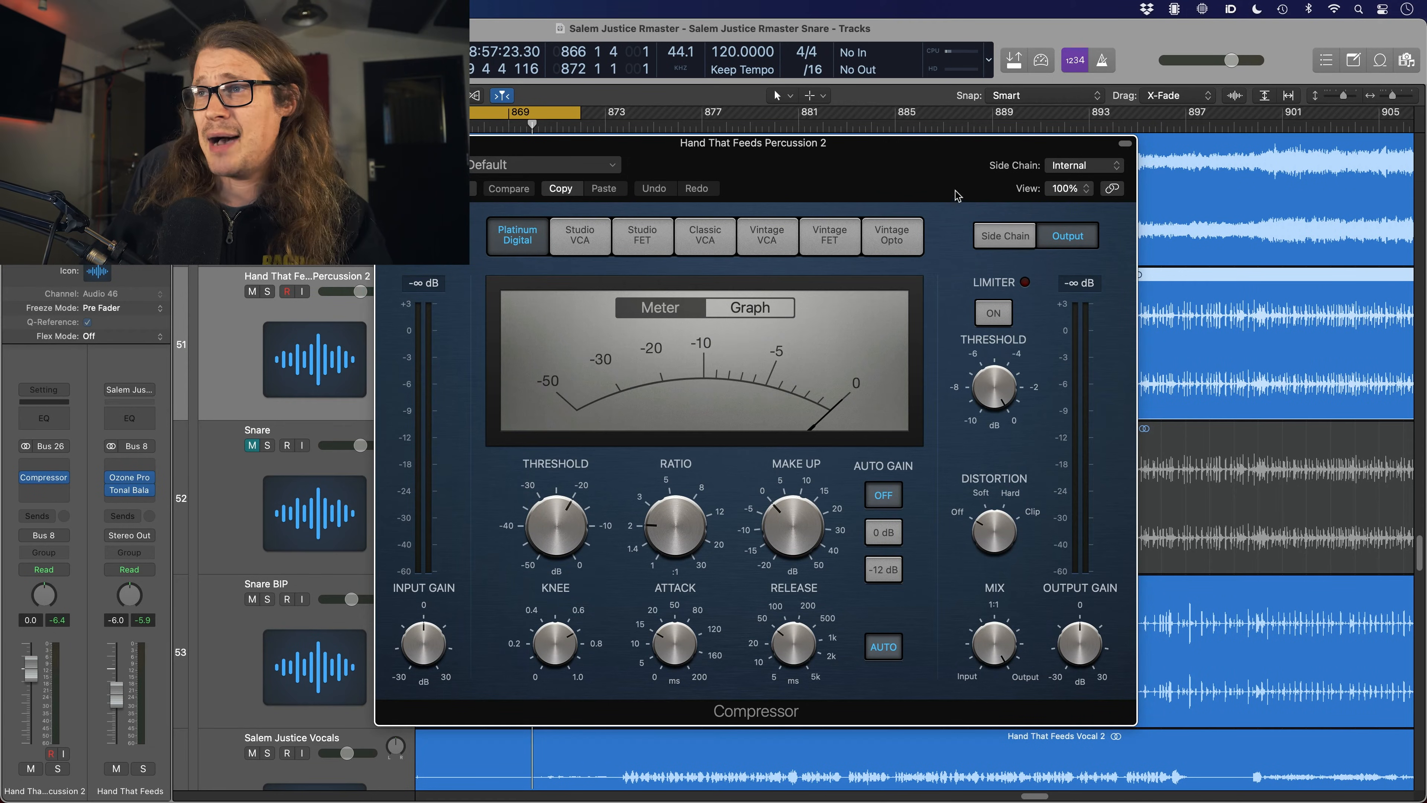
- Set the Compressor's side chain source to the audio track Snare BIP (Audio 66)
left_click(1064, 172)
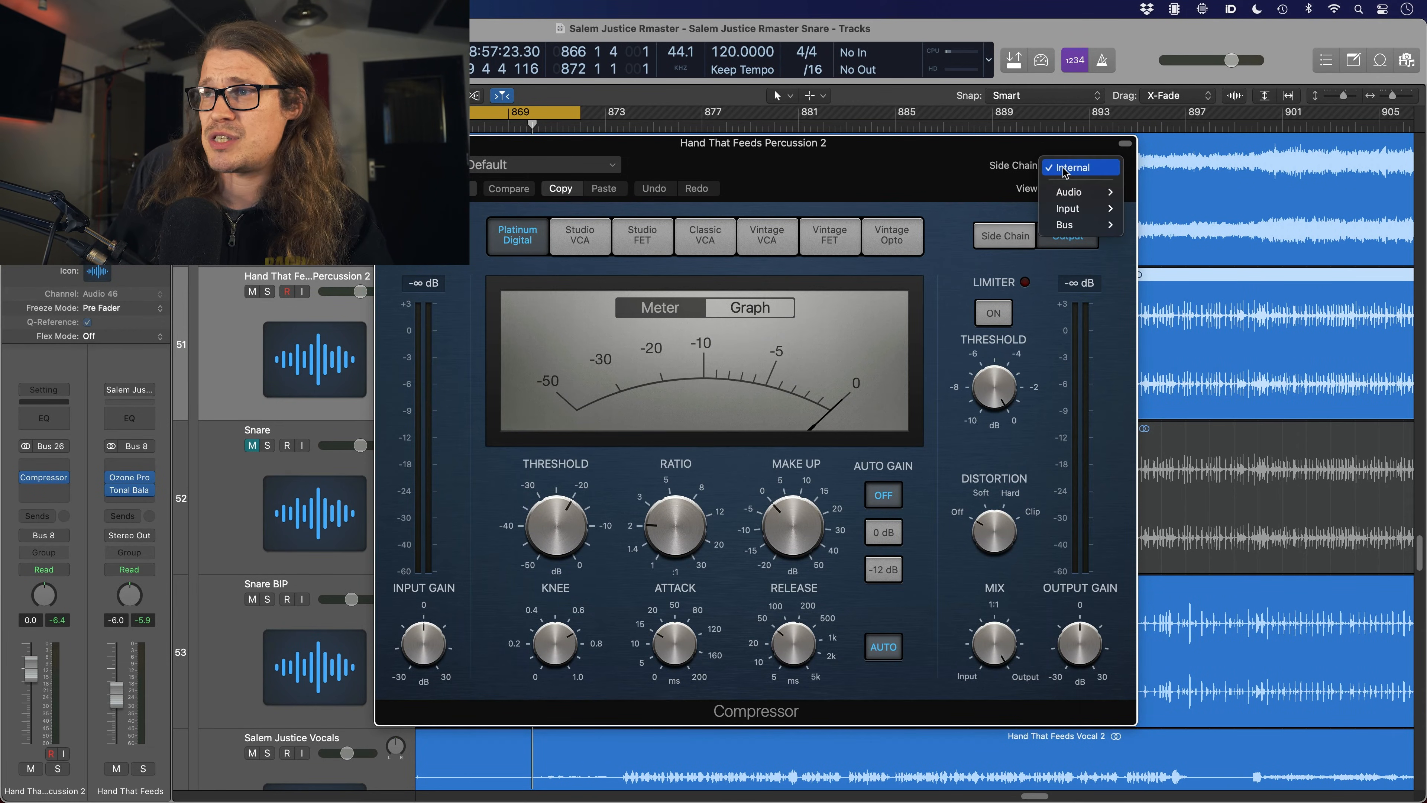
mouse_move(1068, 192)
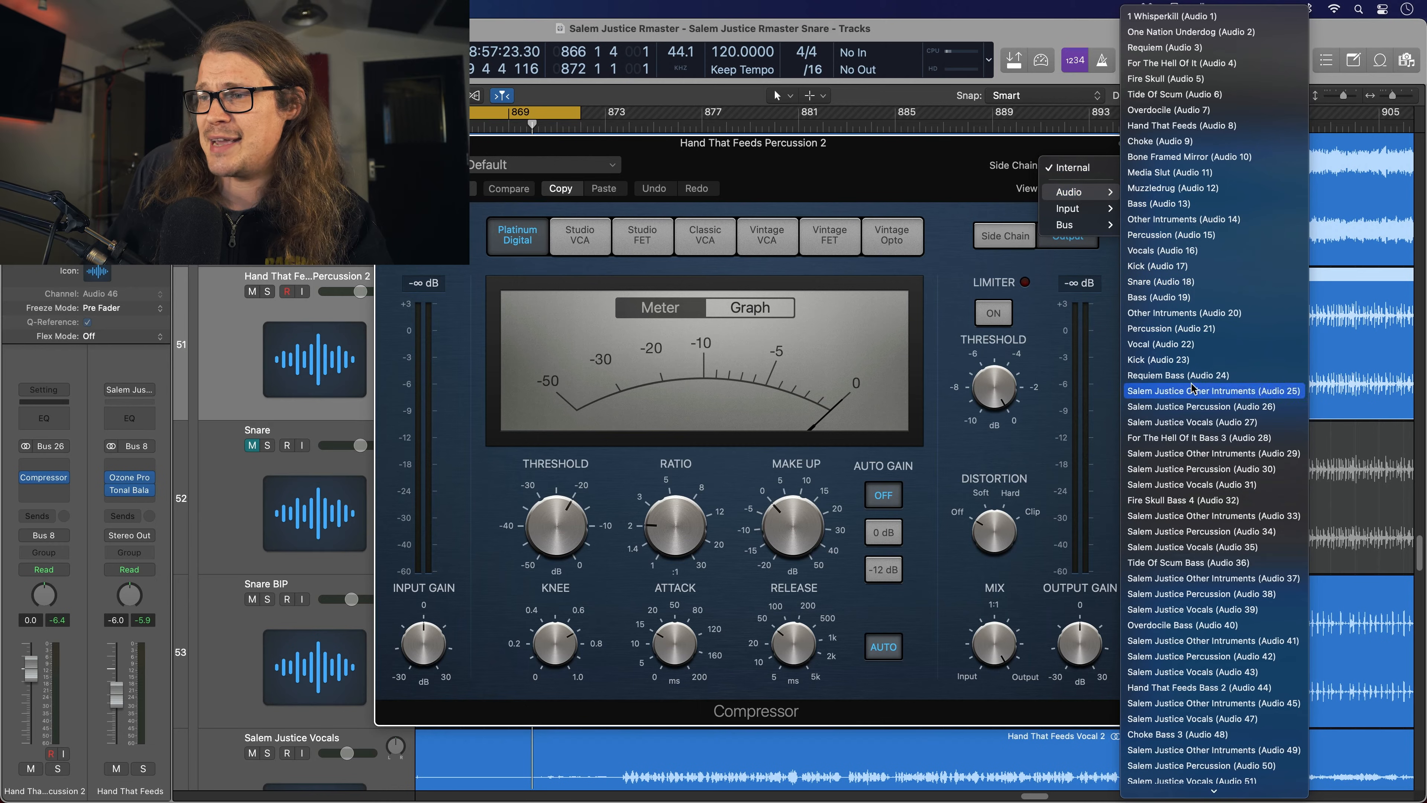
scroll(1208, 502, "down", 5)
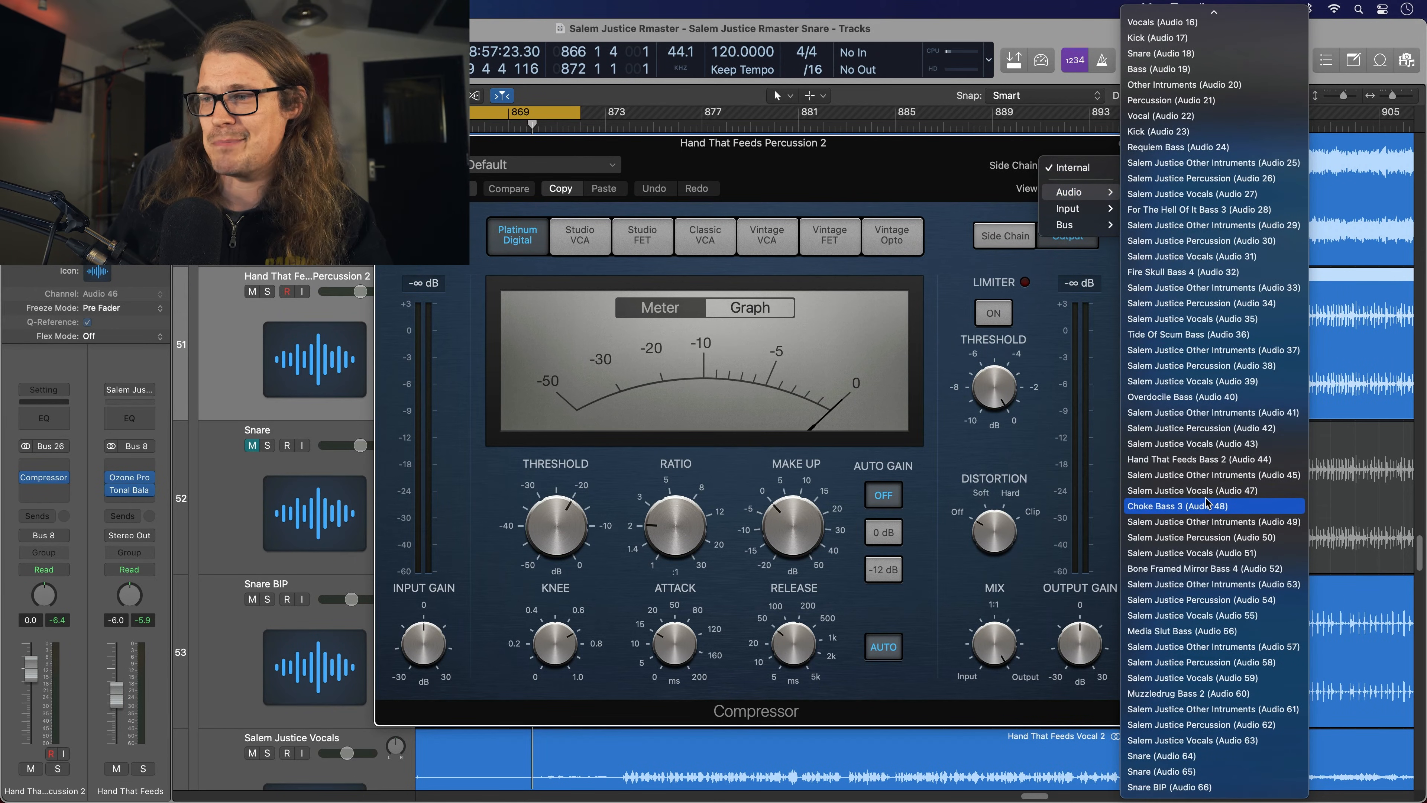
left_click(1184, 787)
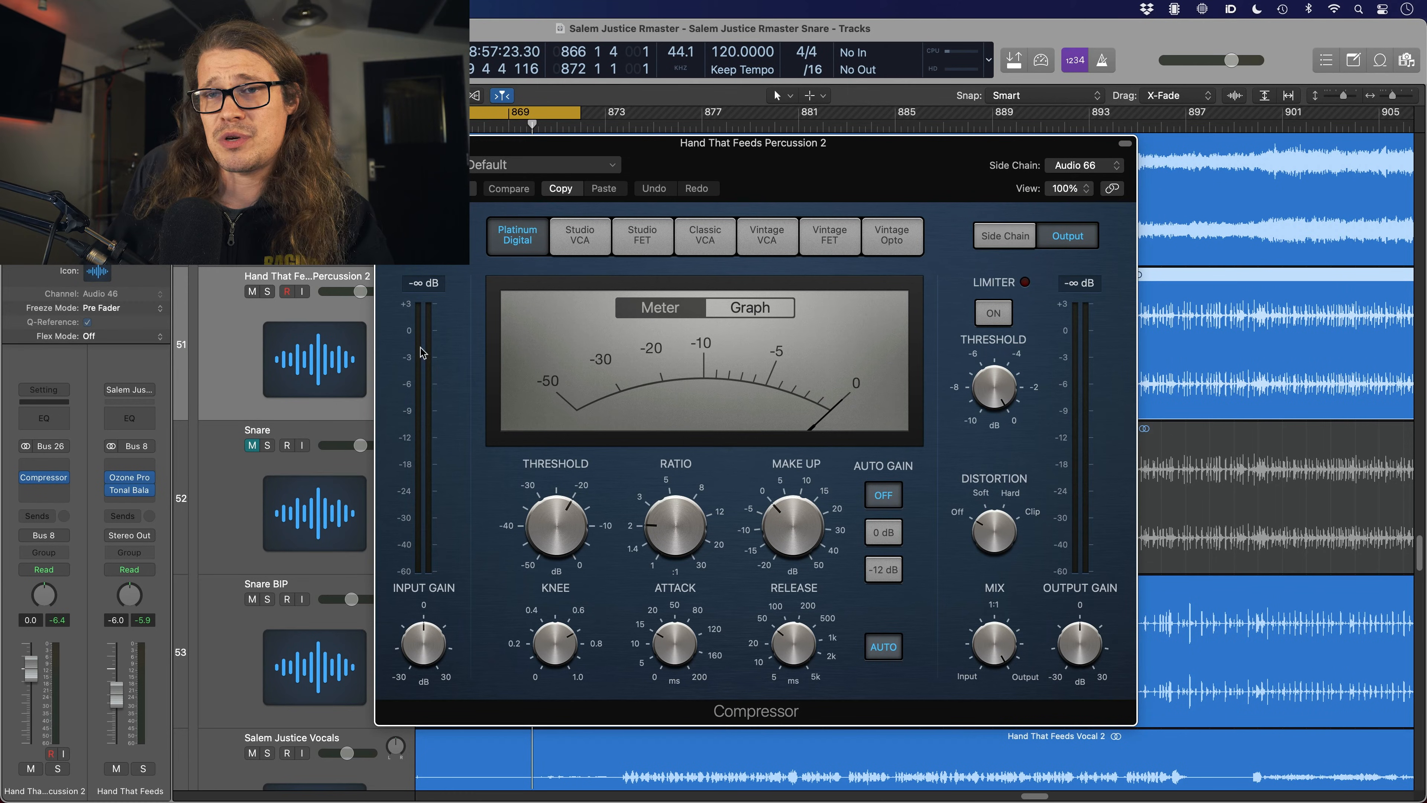
- Solo Hand That Feeds Percussion 2 and Snare BIP, and play them with the Compressor display set to Graph
left_click(268, 291)
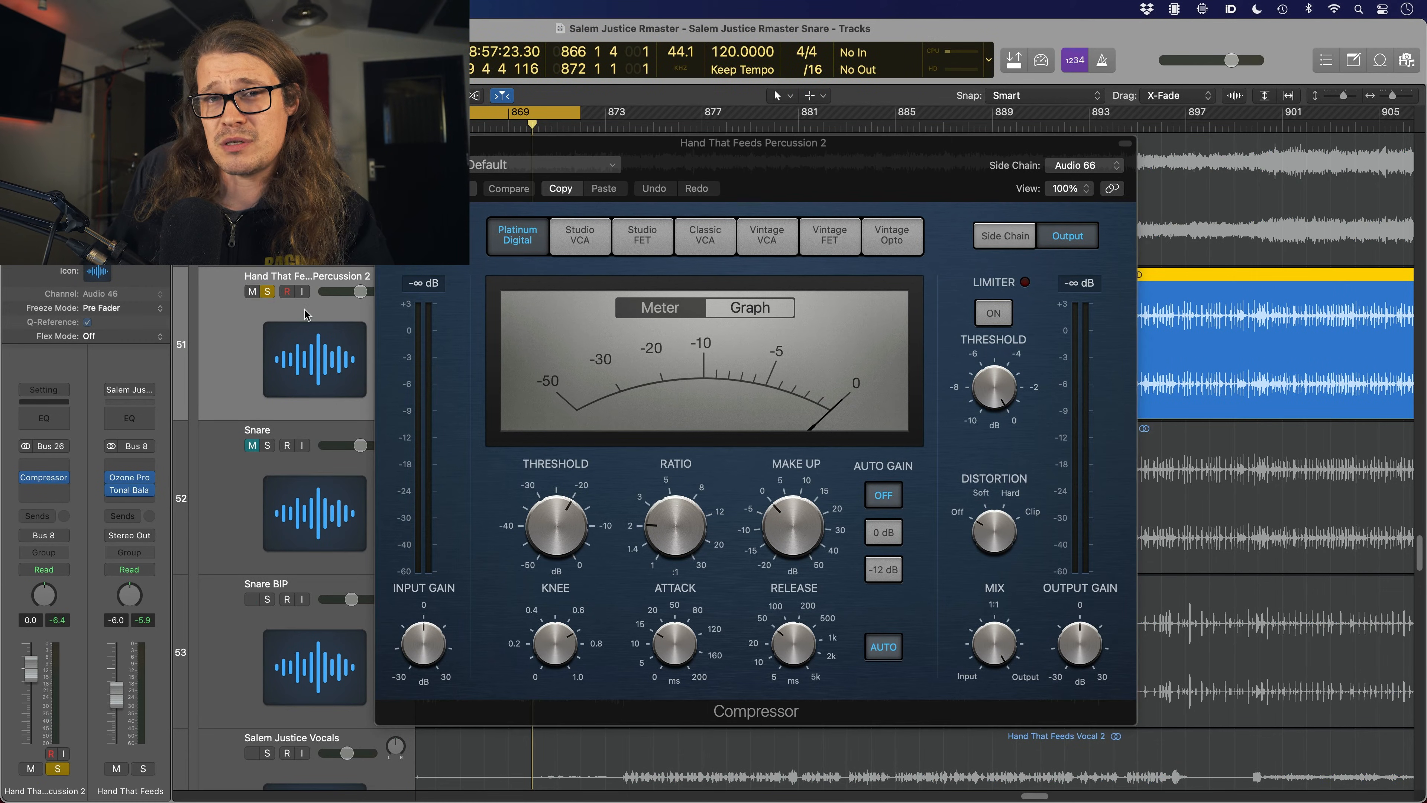
left_click(268, 599)
left_click(736, 313)
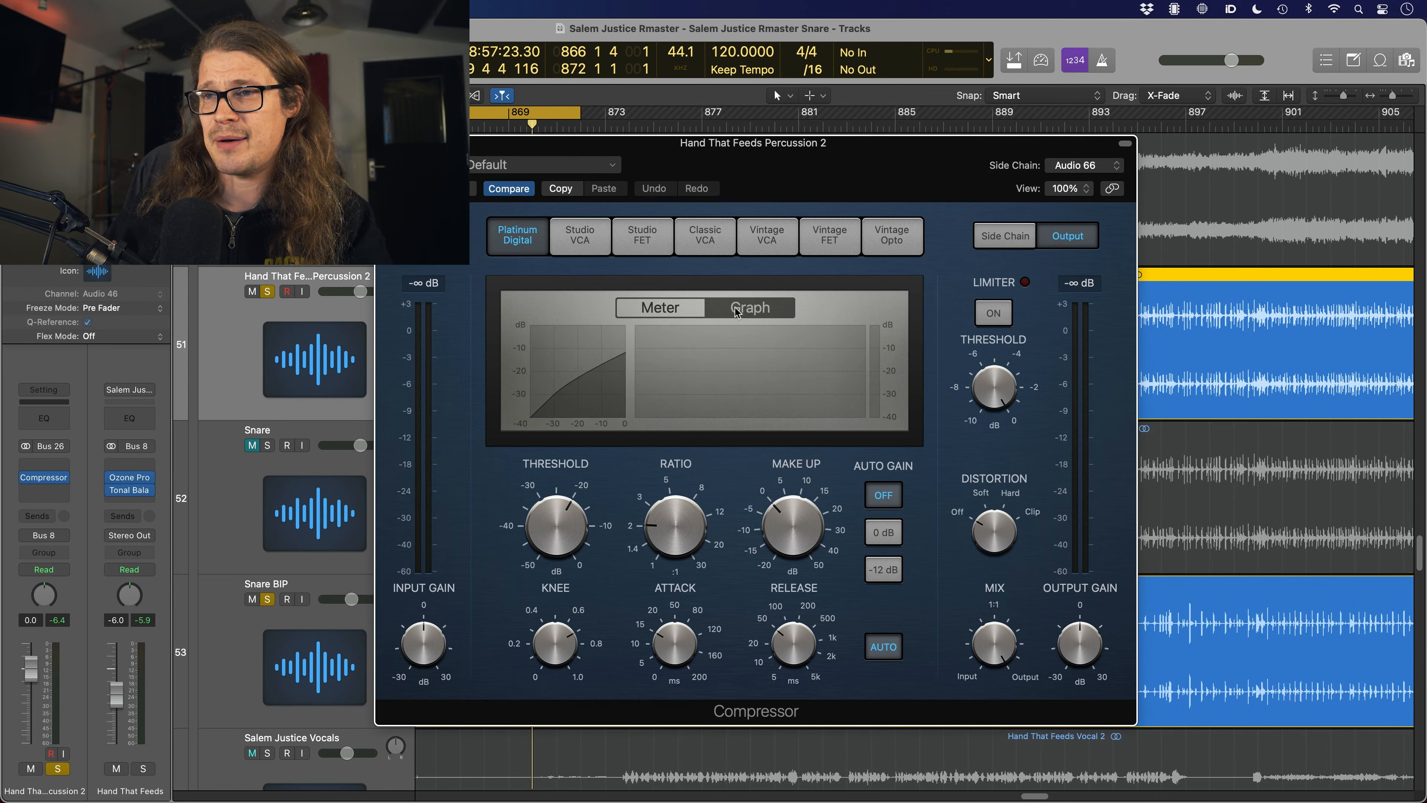
key("space")
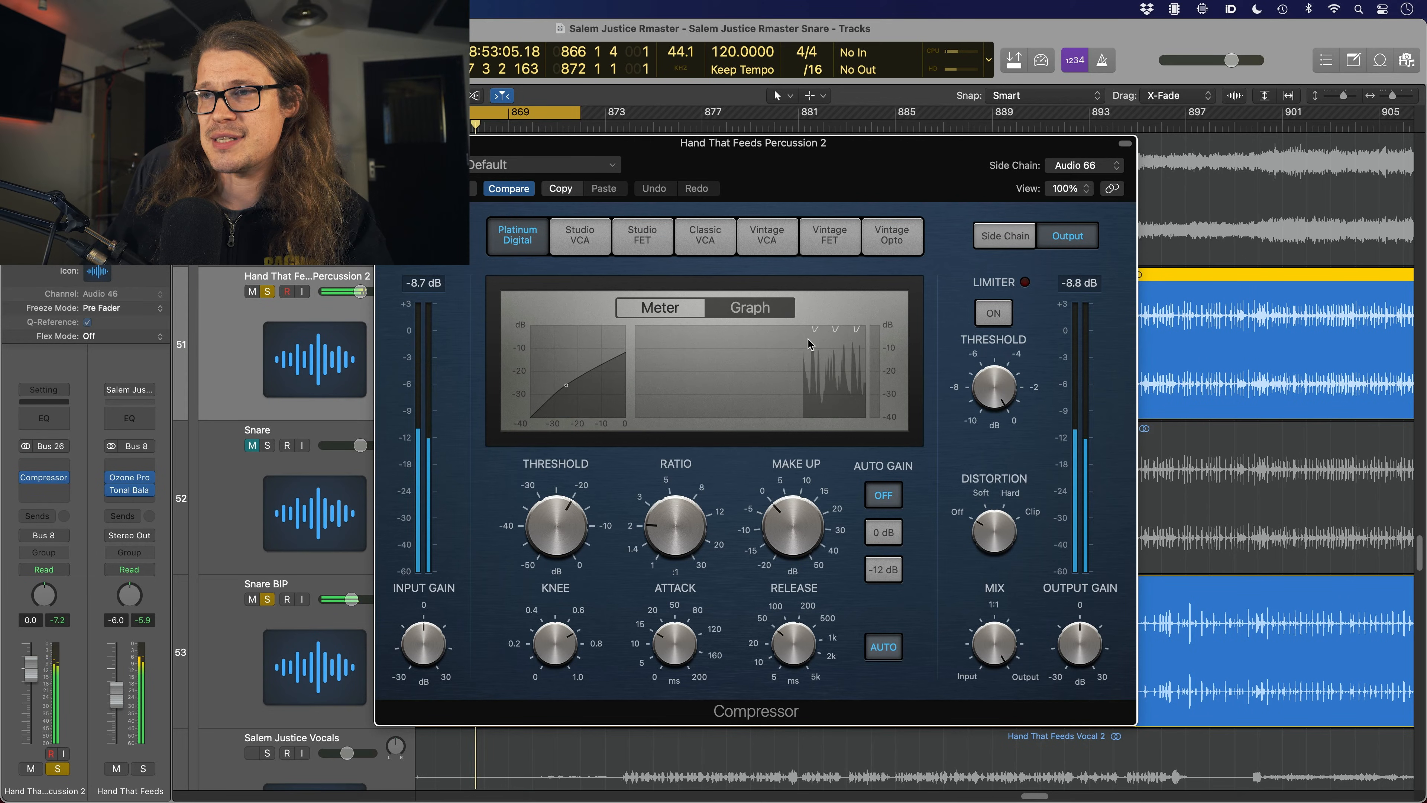
- Lower the Compressor's threshold, raise its ratio to about 3:1 and turn off automatic release during playback
left_click_drag(574, 531, 576, 543)
left_click_drag(672, 531, 668, 513)
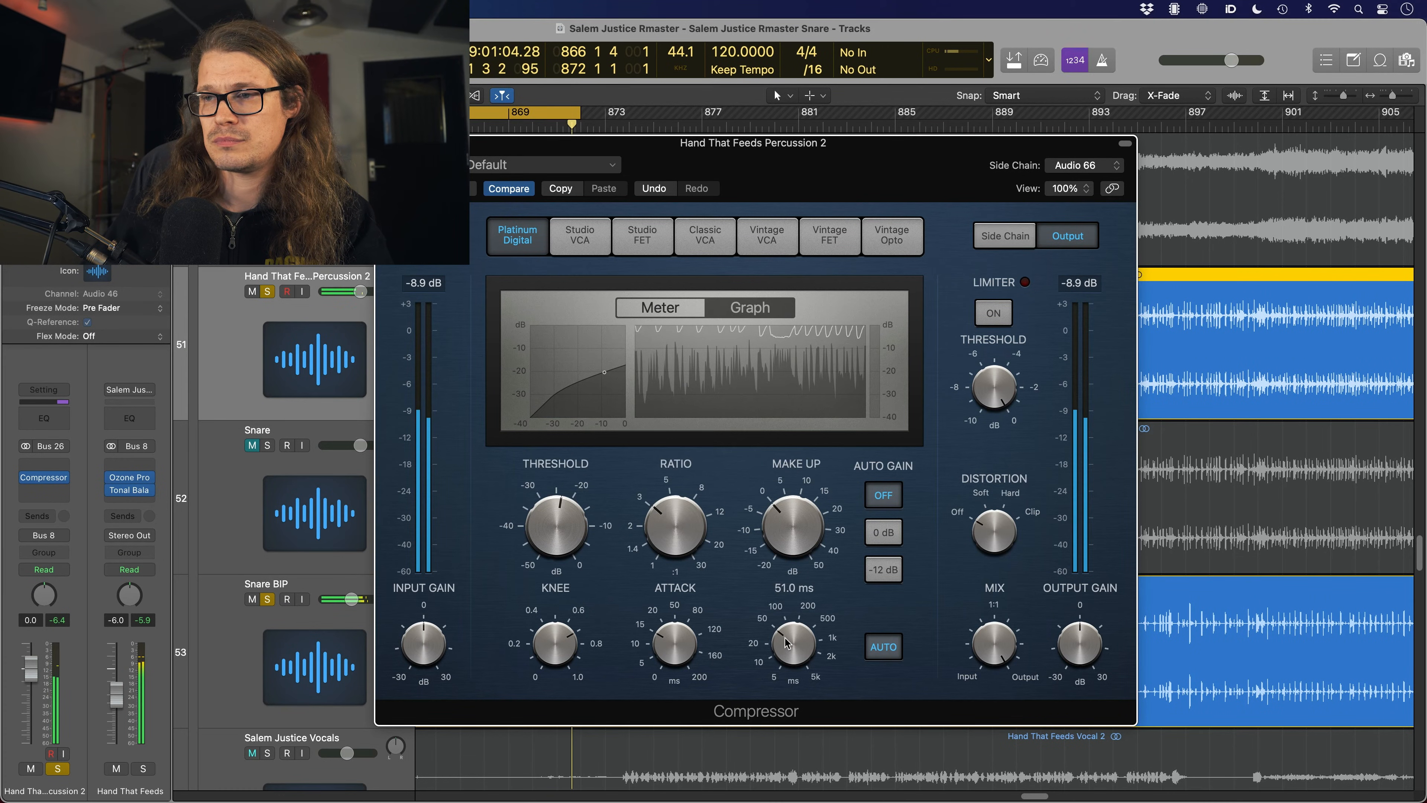
left_click(871, 651)
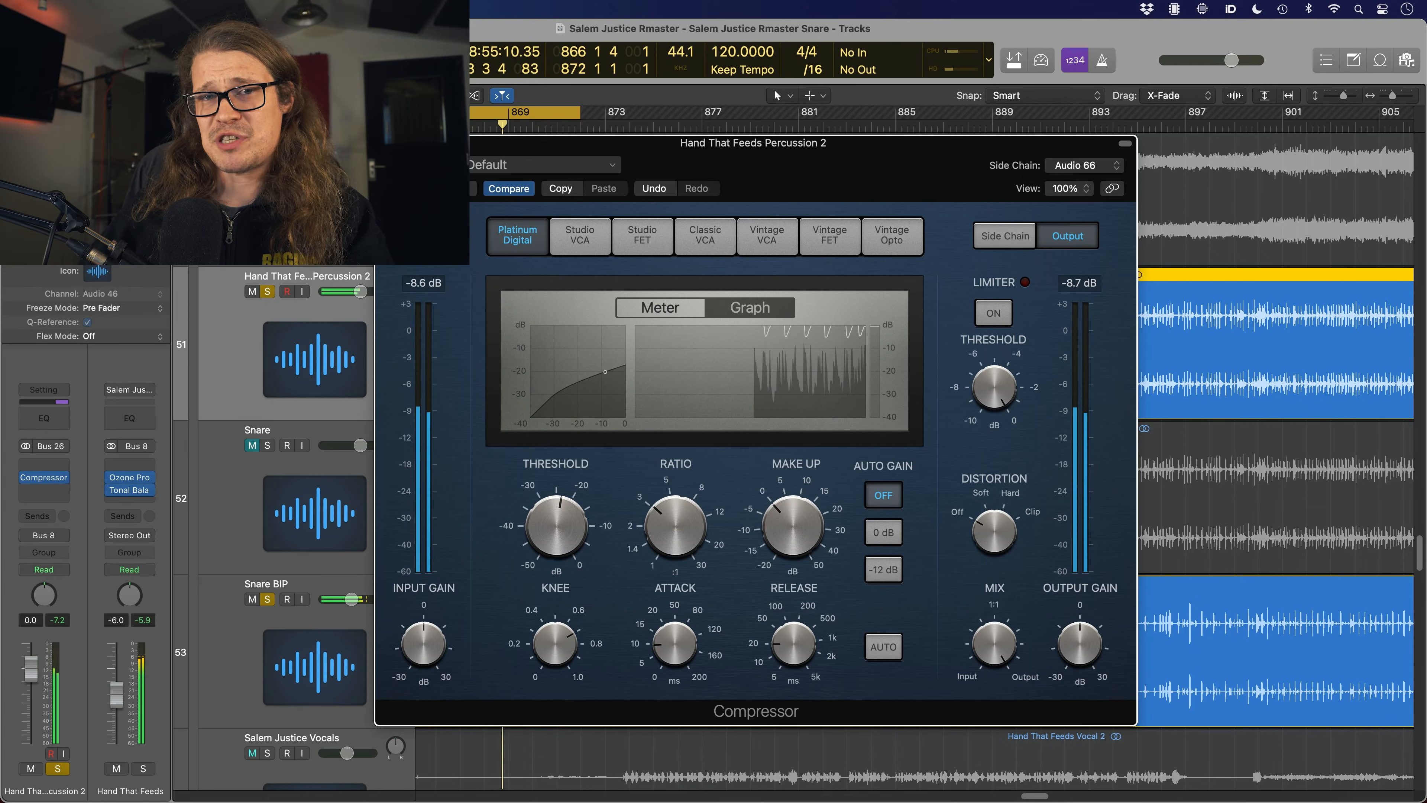
- Set the Compressor's threshold to -28.5 dB, comparing the soloed drums with the plug-in bypassed and active
left_click(402, 174)
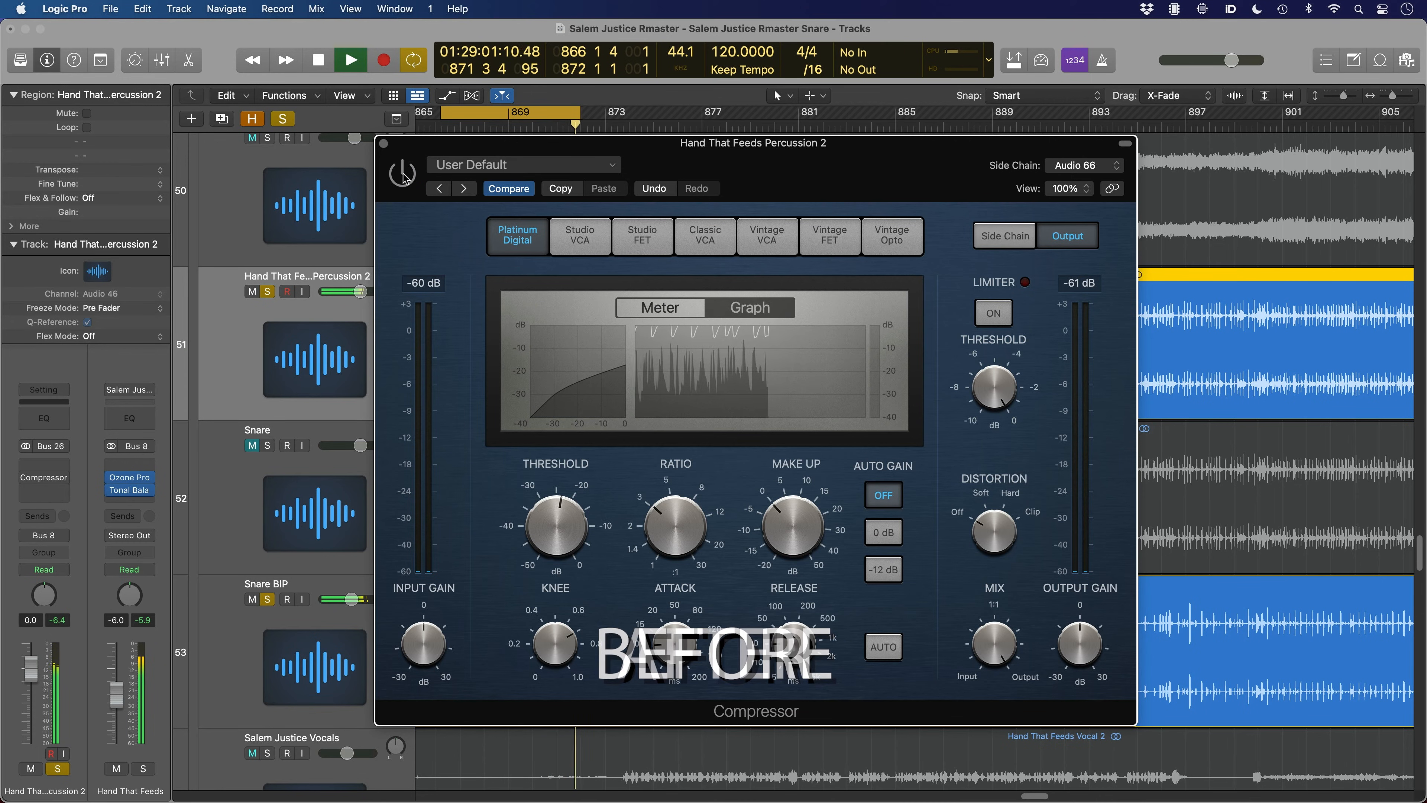
left_click(402, 174)
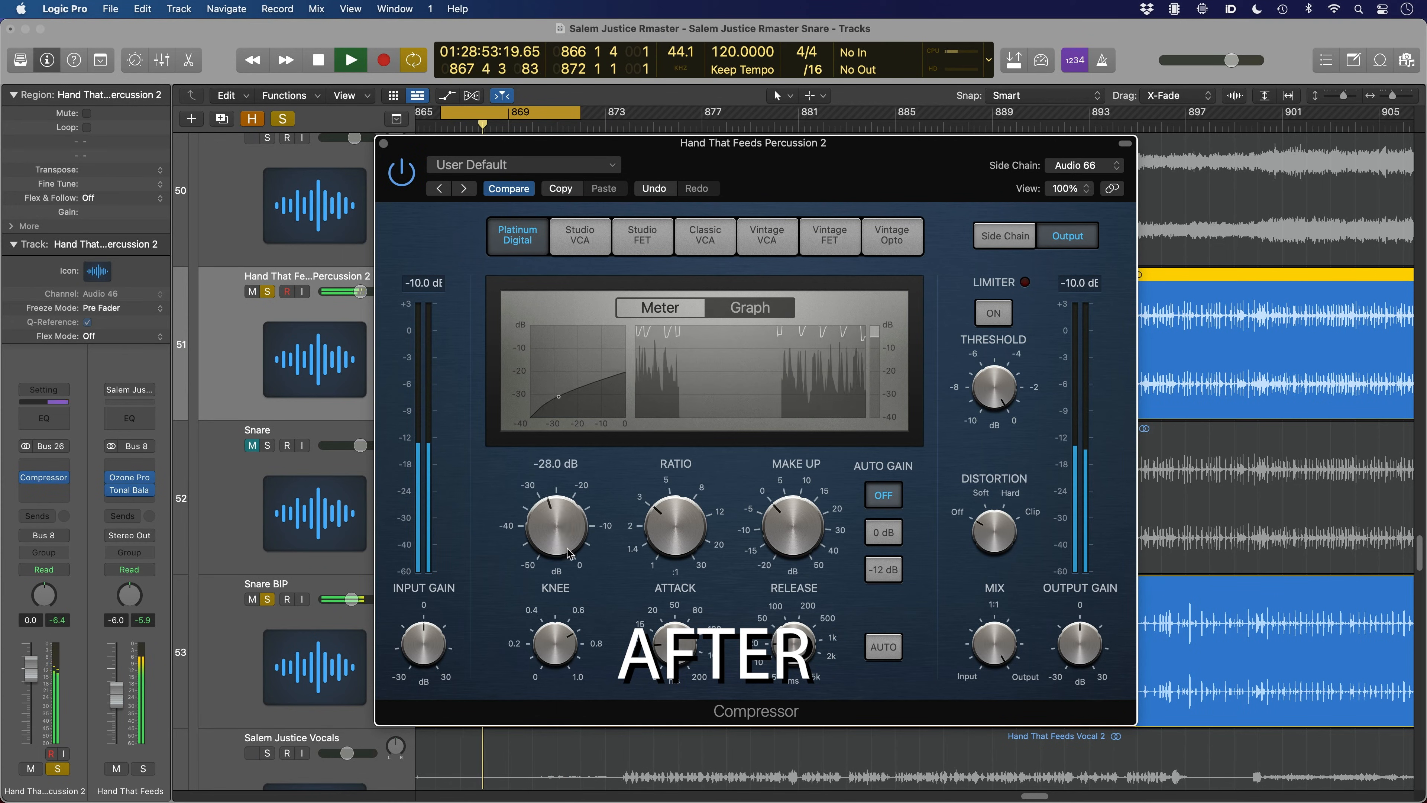
left_click_drag(567, 548, 567, 549)
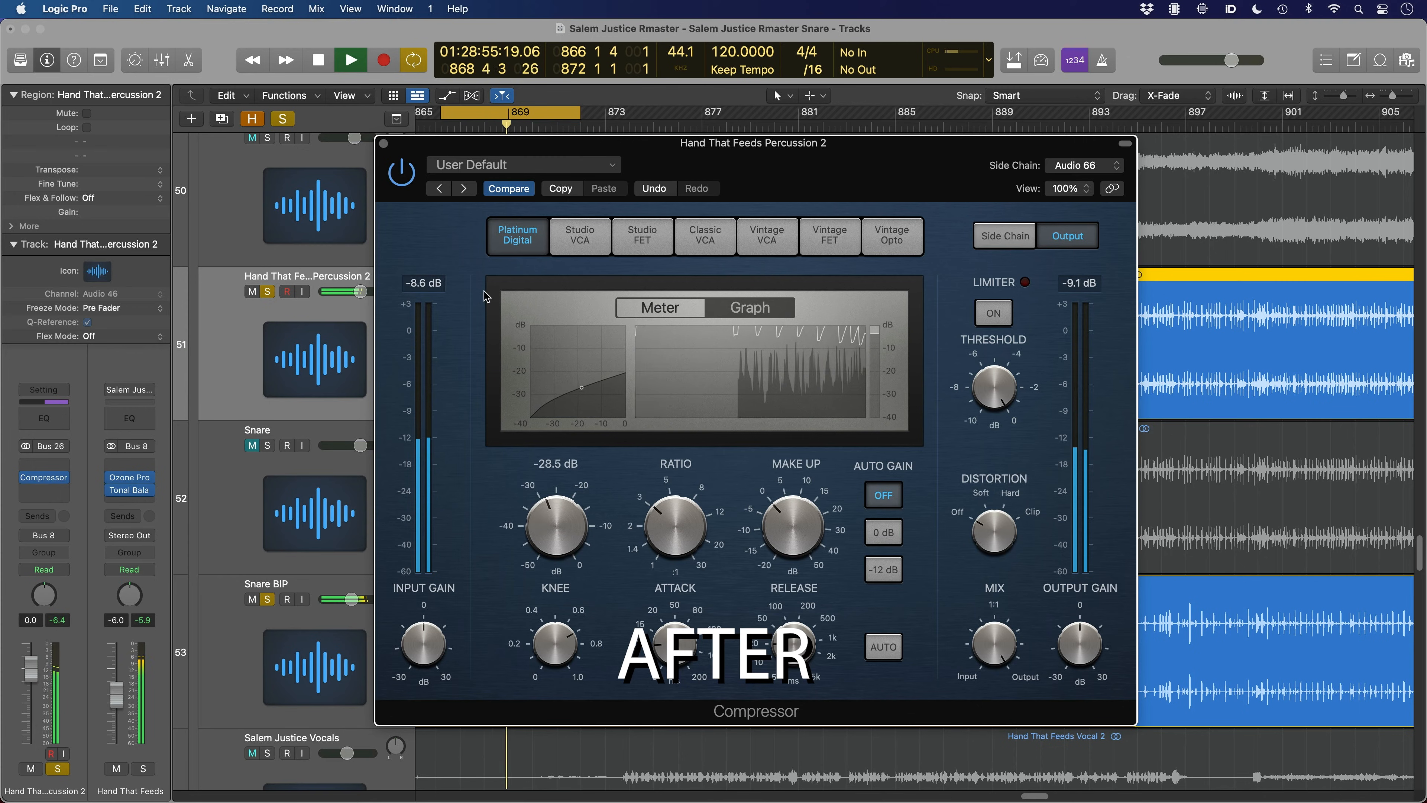
left_click(403, 174)
left_click(402, 175)
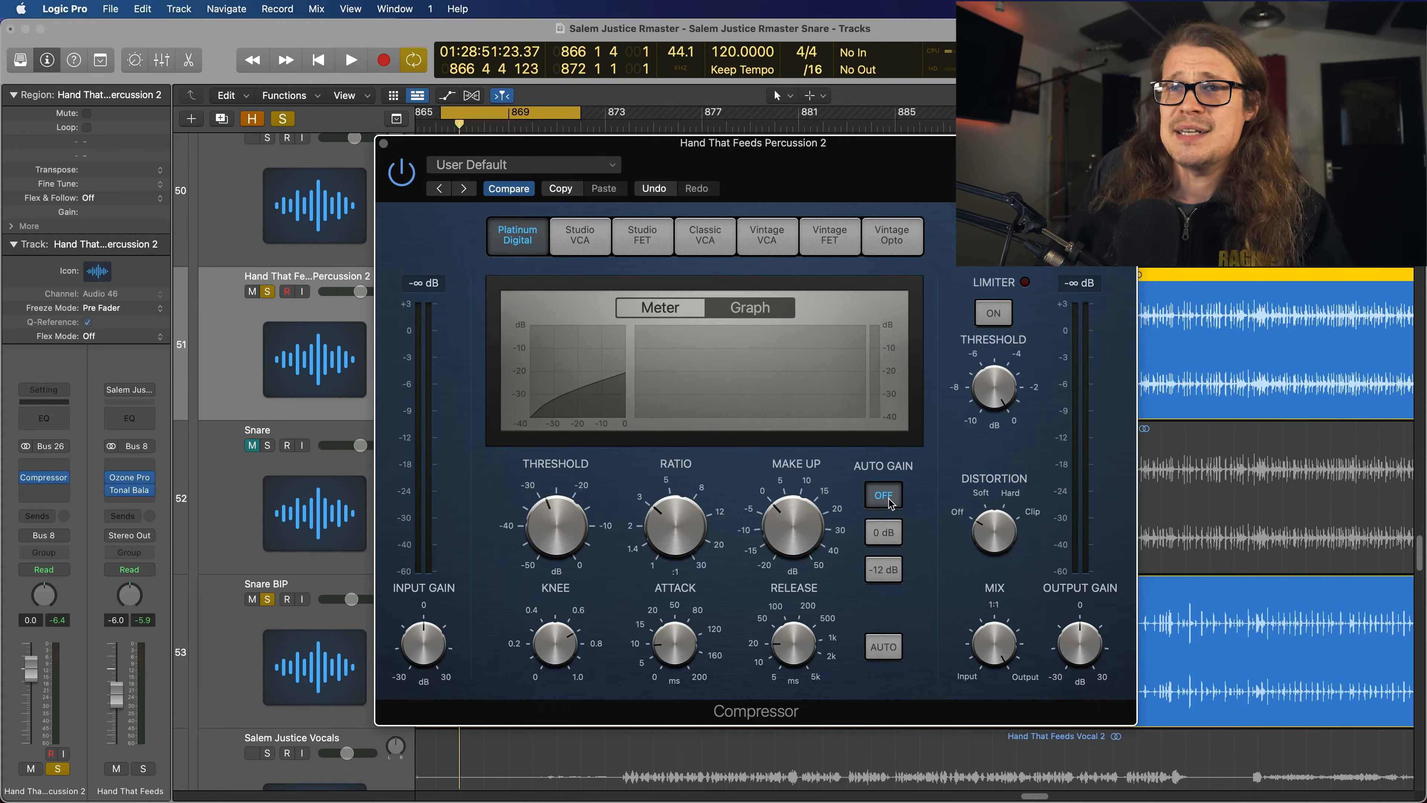
- Close the Compressor and clear the solo on both Hand That Feeds Percussion 2 and Snare BIP
left_click(384, 145)
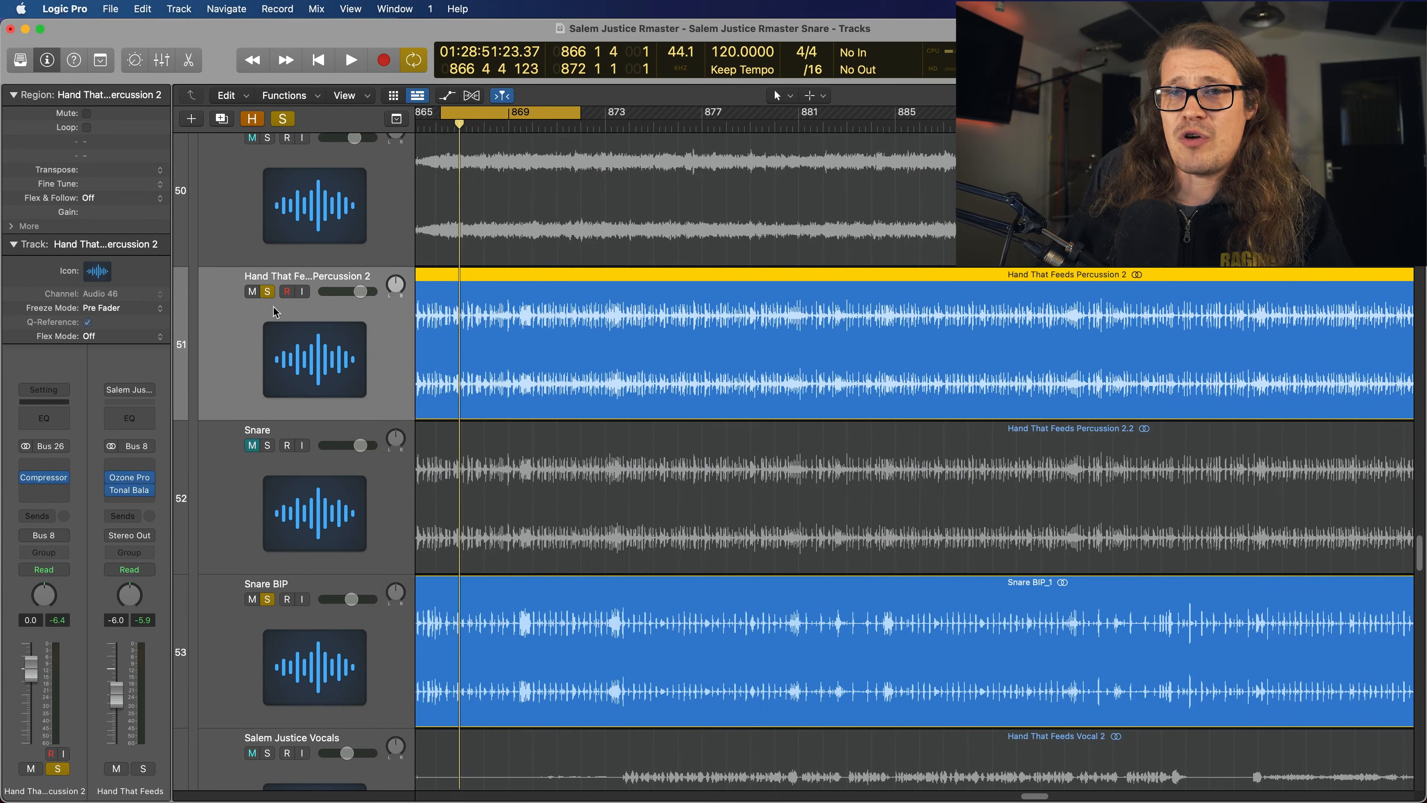
left_click(269, 599, "alt")
left_click(269, 599)
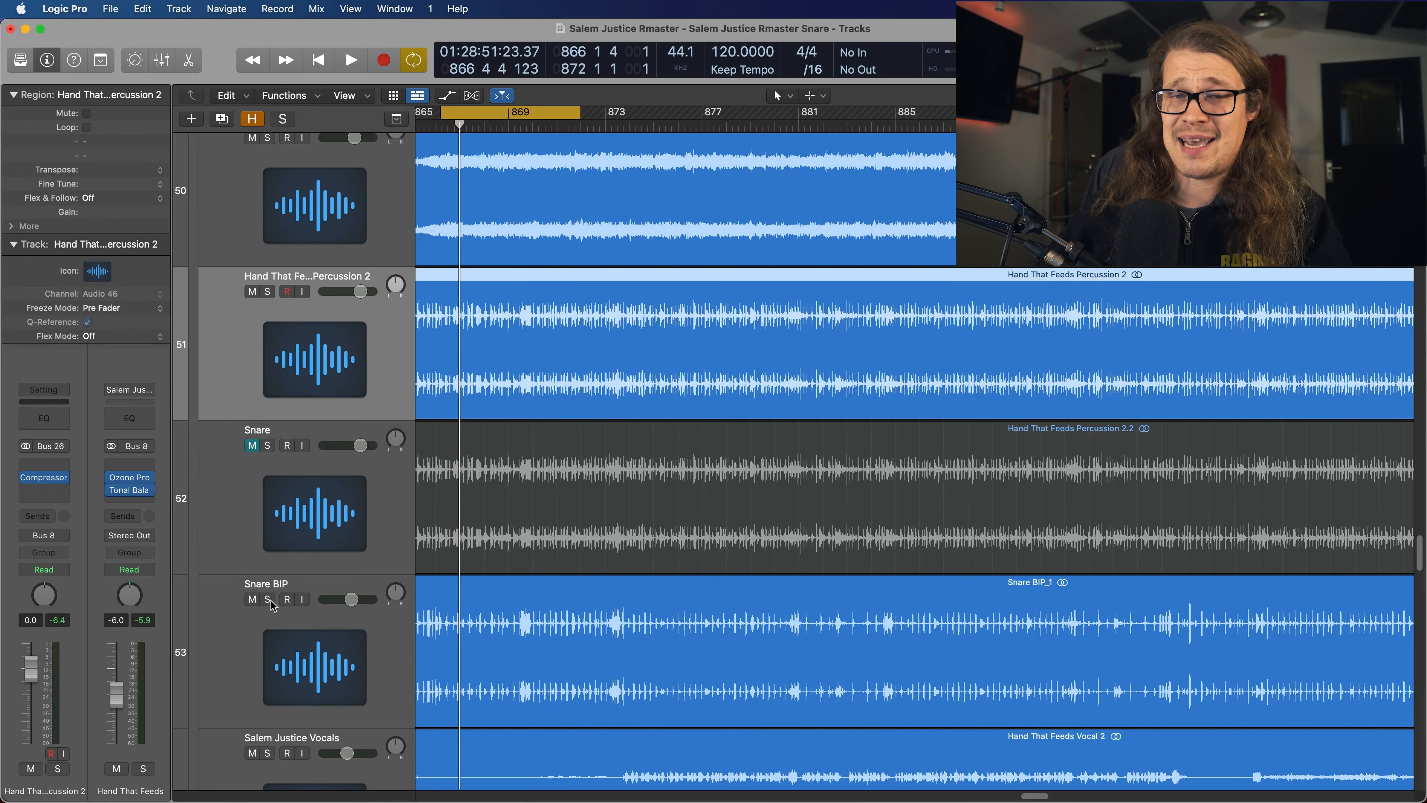
- Play the full mix with Snare BIP alternately muted and unmuted to judge the side-chained result, leaving the track unmuted
scroll(542, 442, "down", 3)
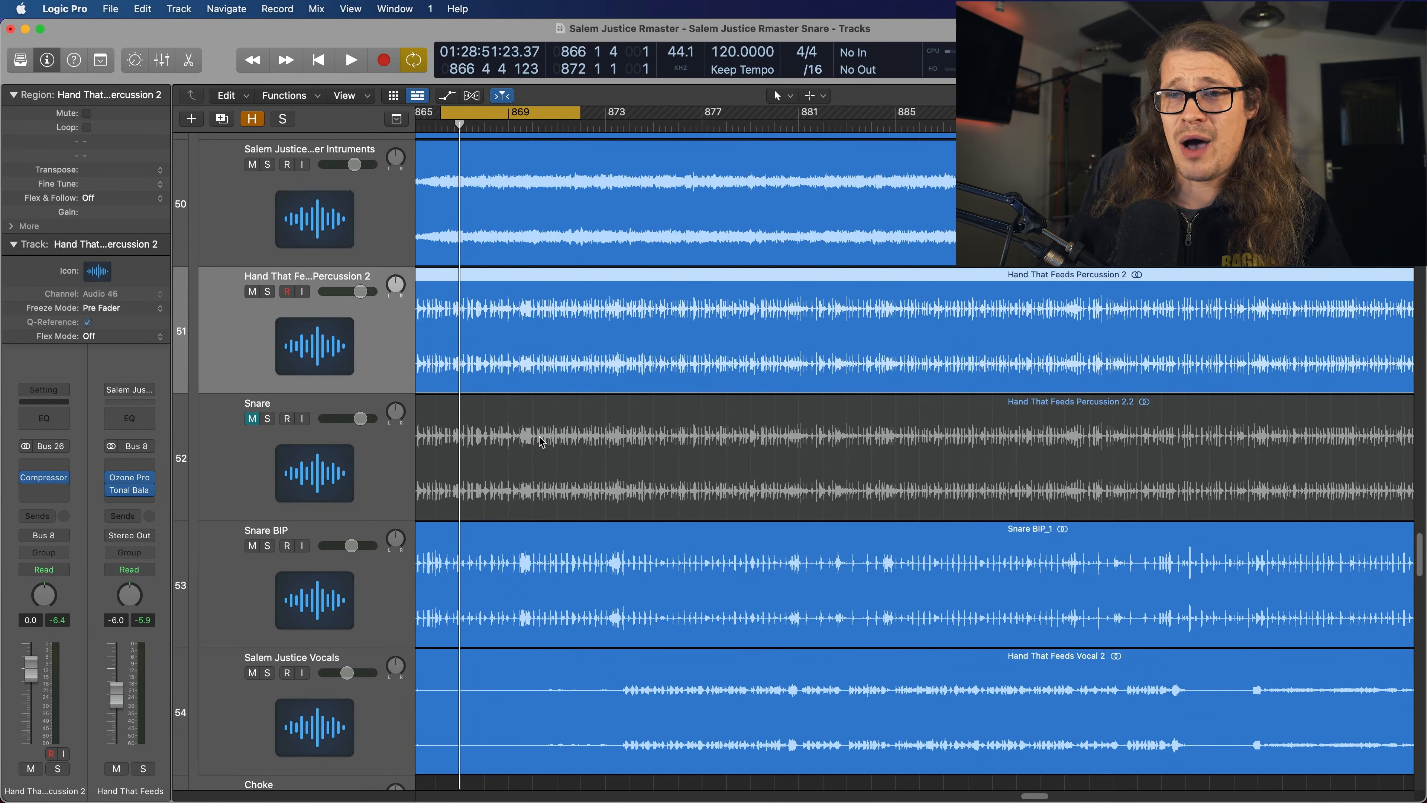
scroll(541, 436, "left", 1)
scroll(541, 435, "left", 1)
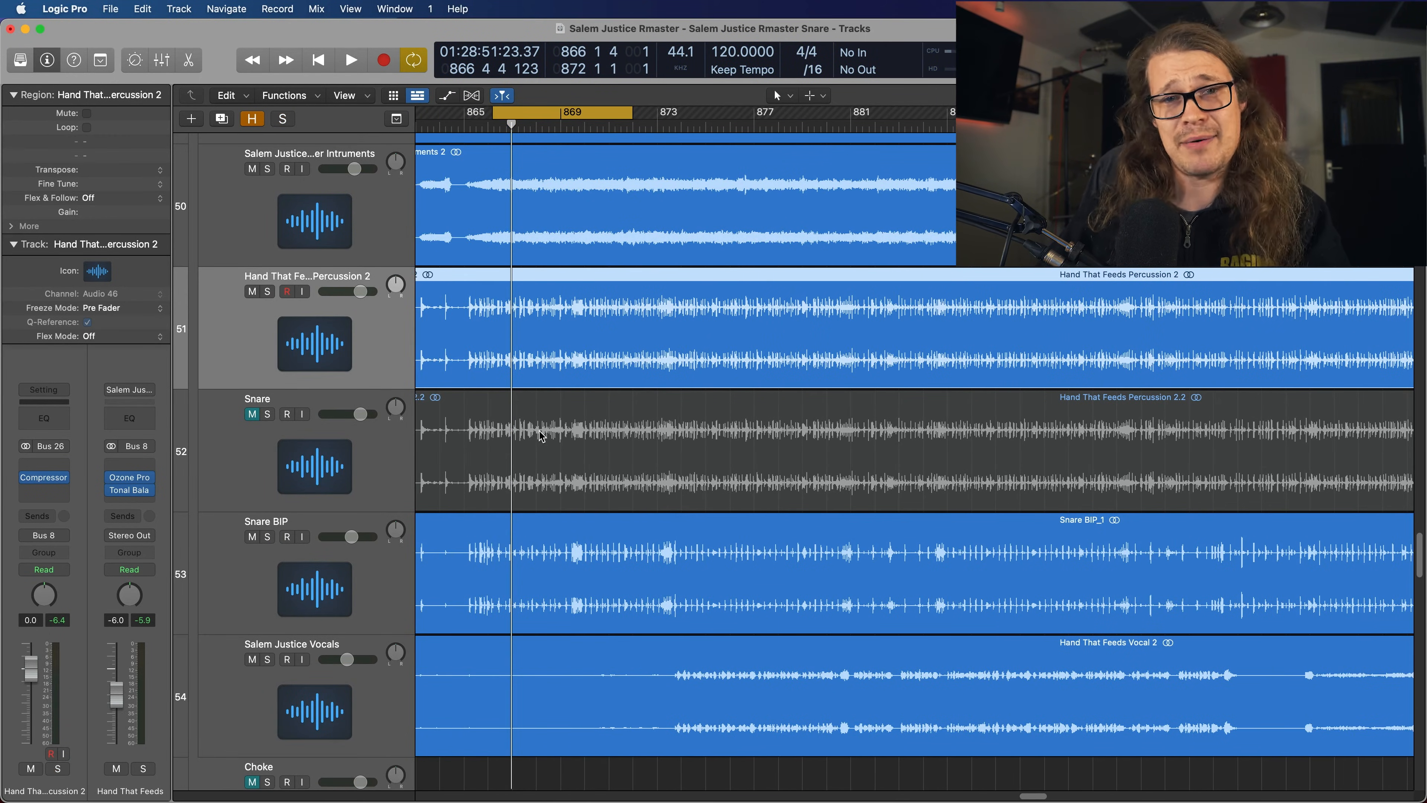
left_click(252, 537)
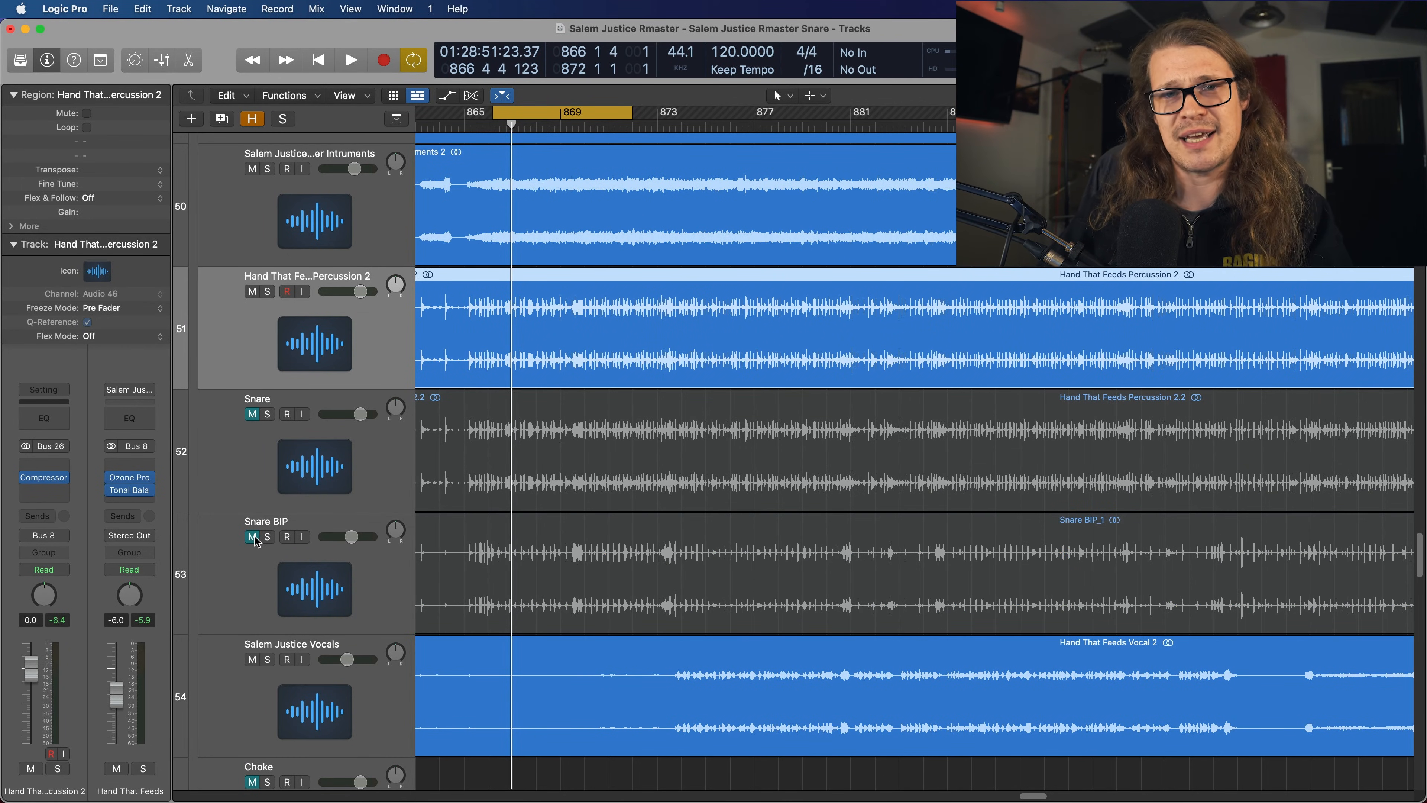
key("space")
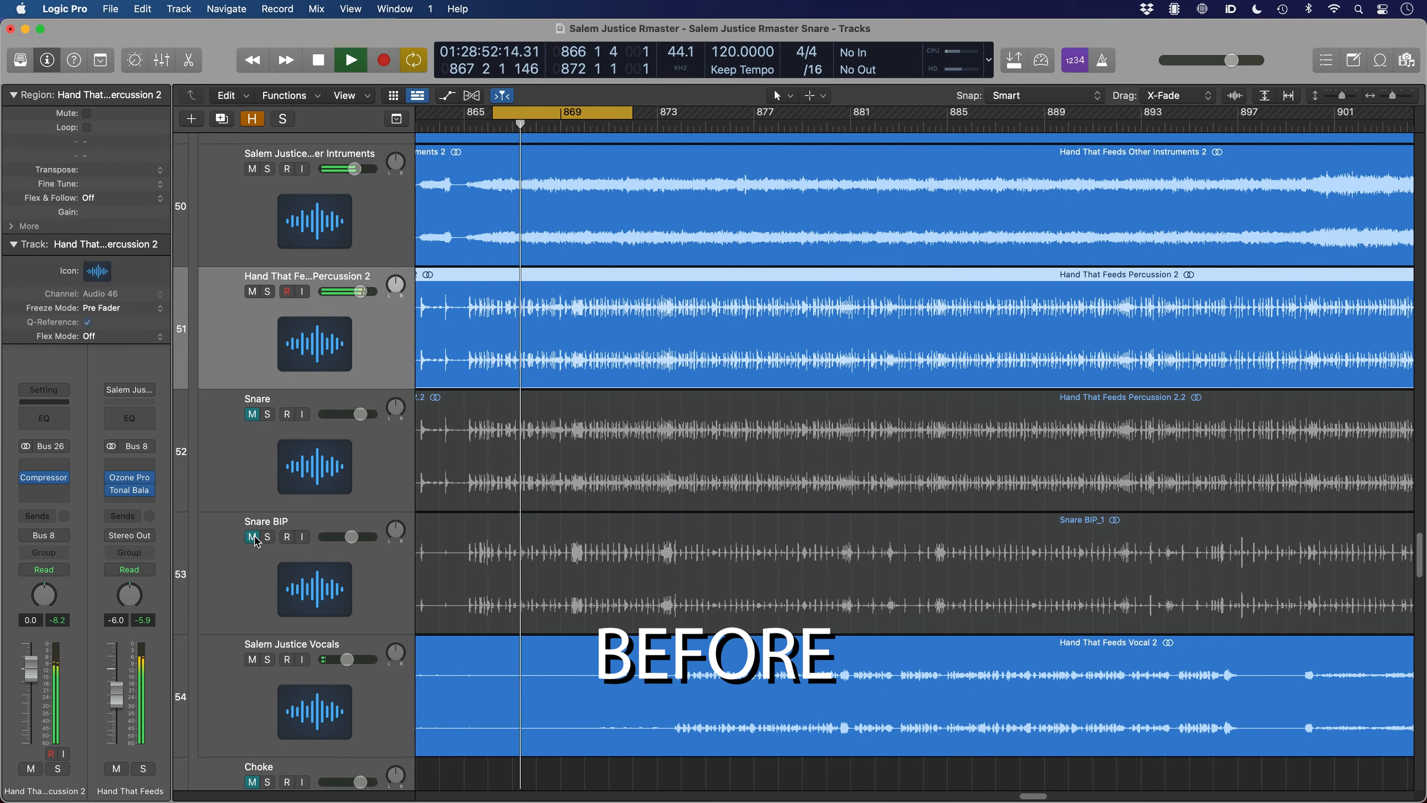
left_click(255, 538)
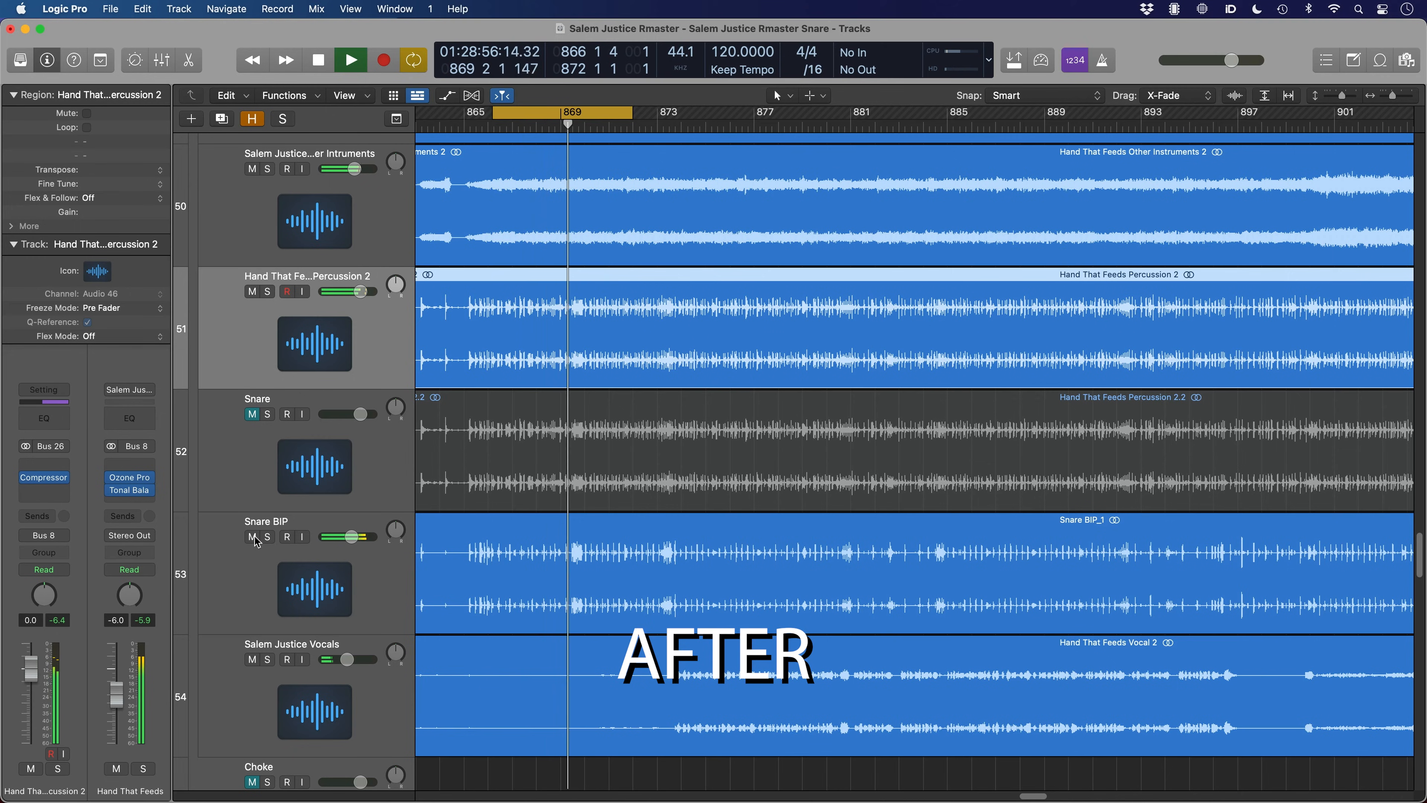
left_click(253, 537)
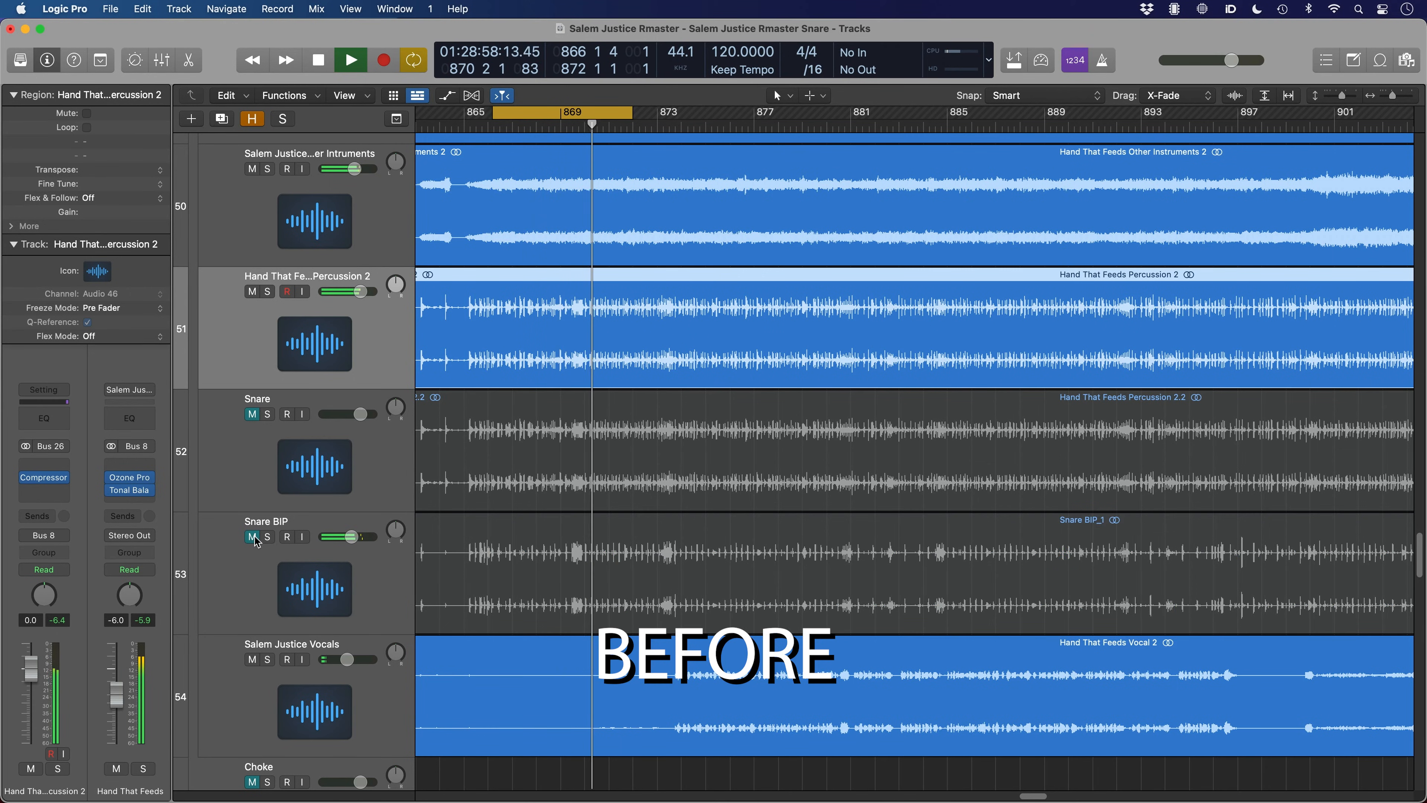
left_click(253, 537)
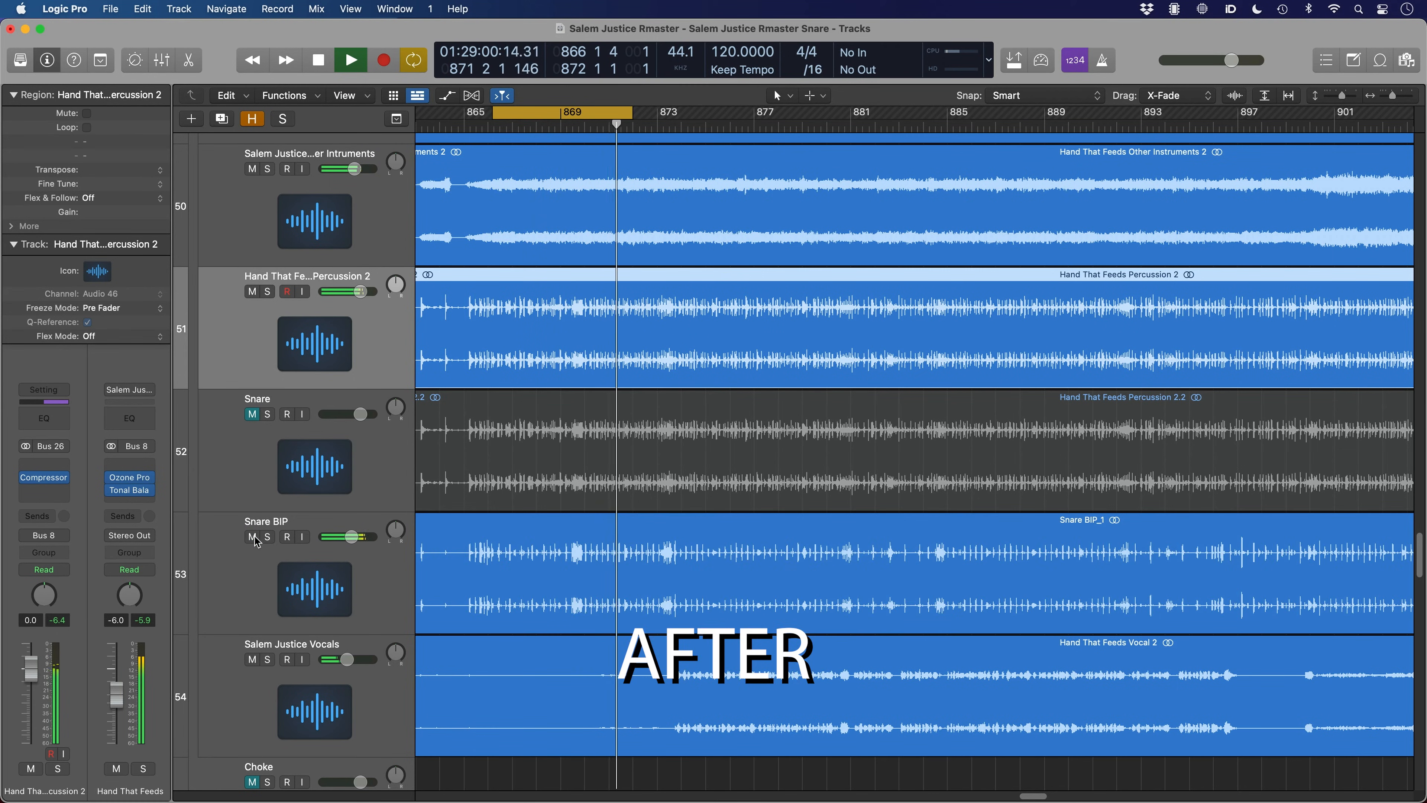